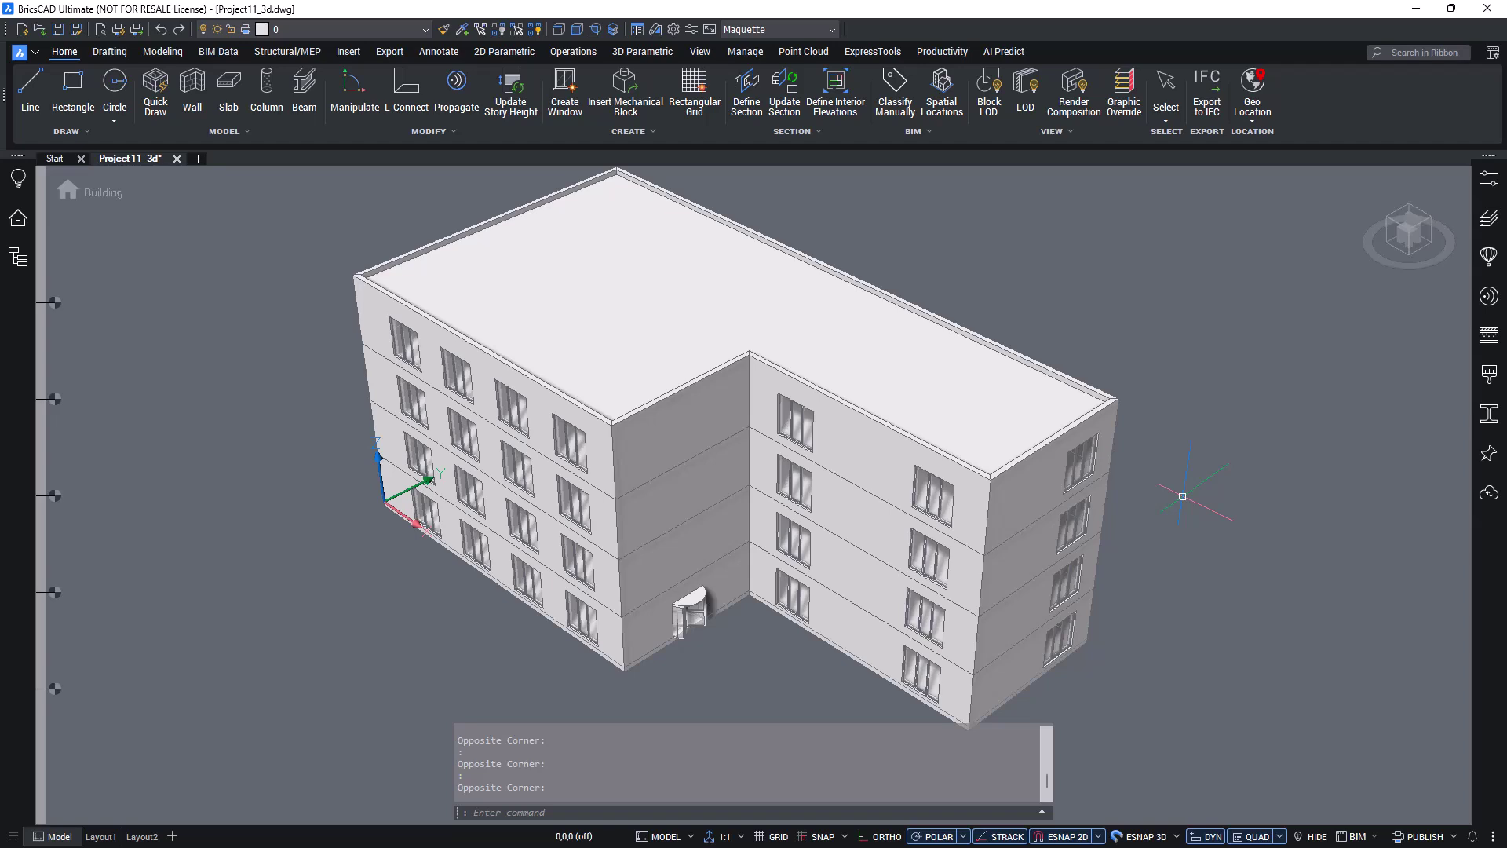
- Display the component Library beside the building model
{"action": "left_click", "coordinate": [1485, 263]}
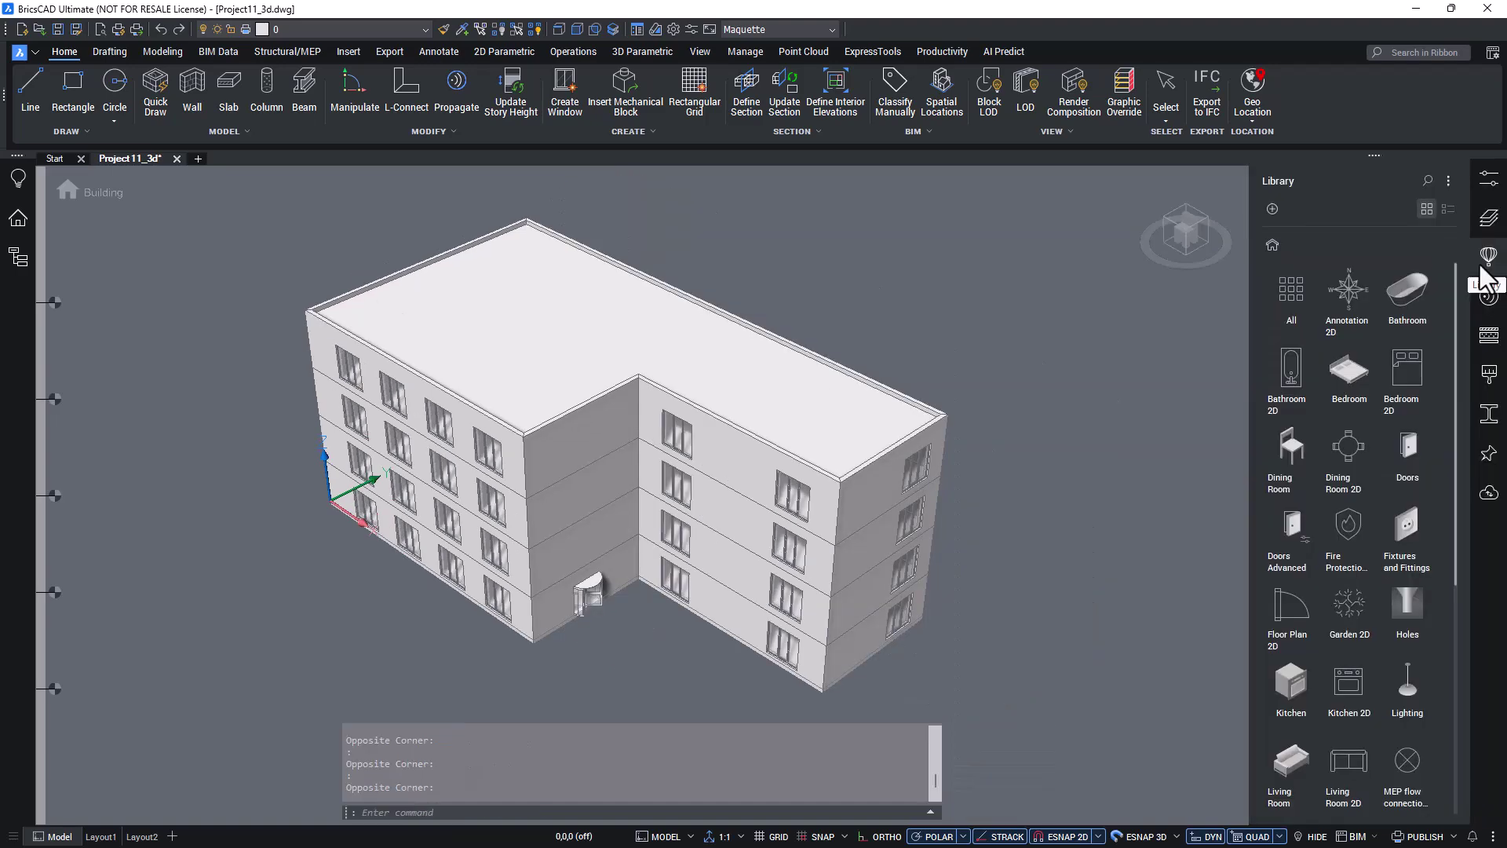
{"action": "left_click", "coordinate": [1485, 263]}
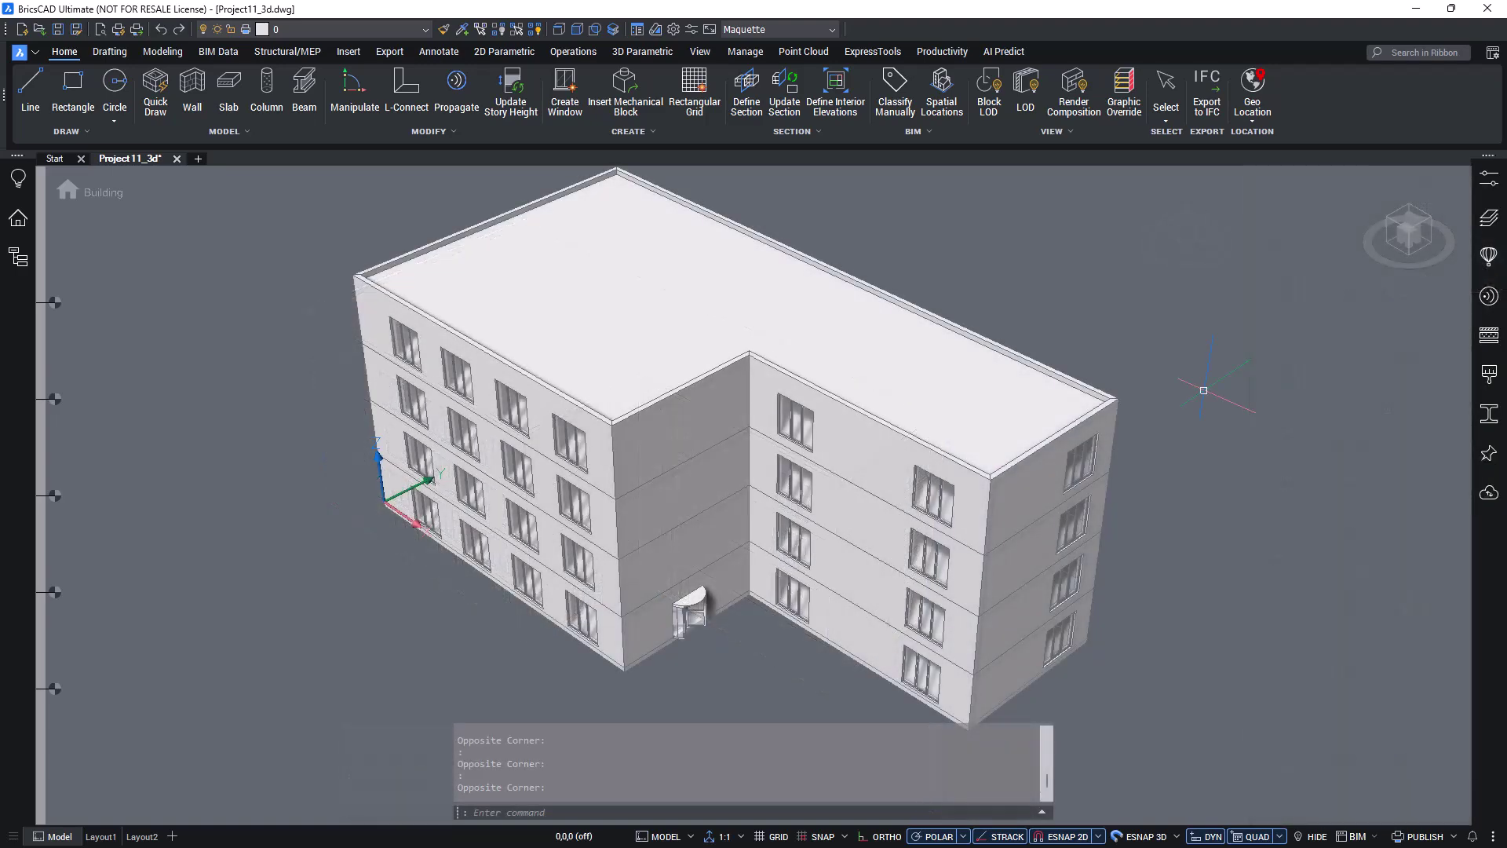
{"action": "type", "text": "librarypanelopen"}
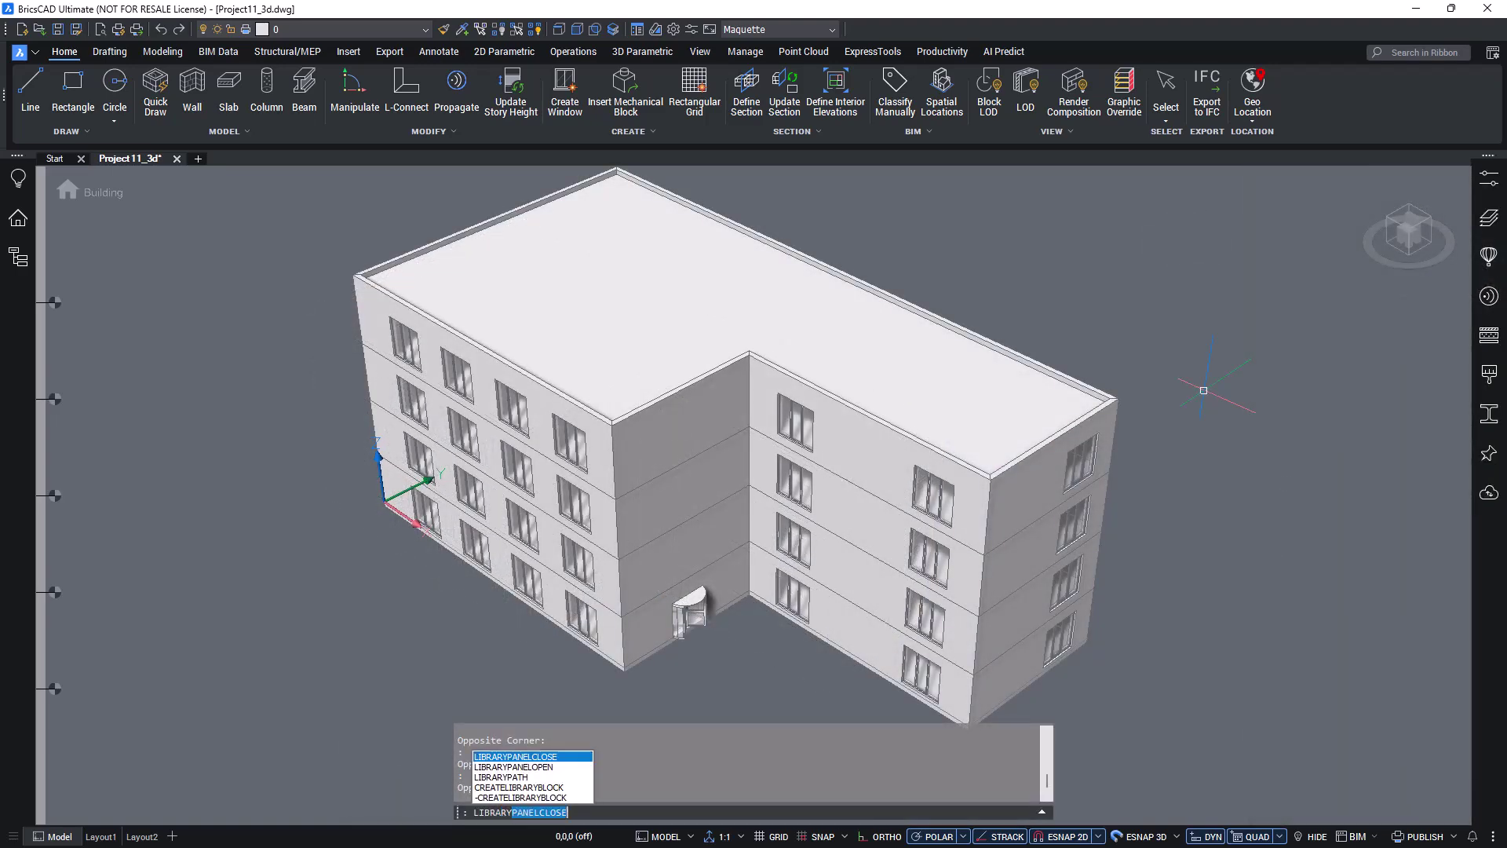
{"action": "key", "text": "Return"}
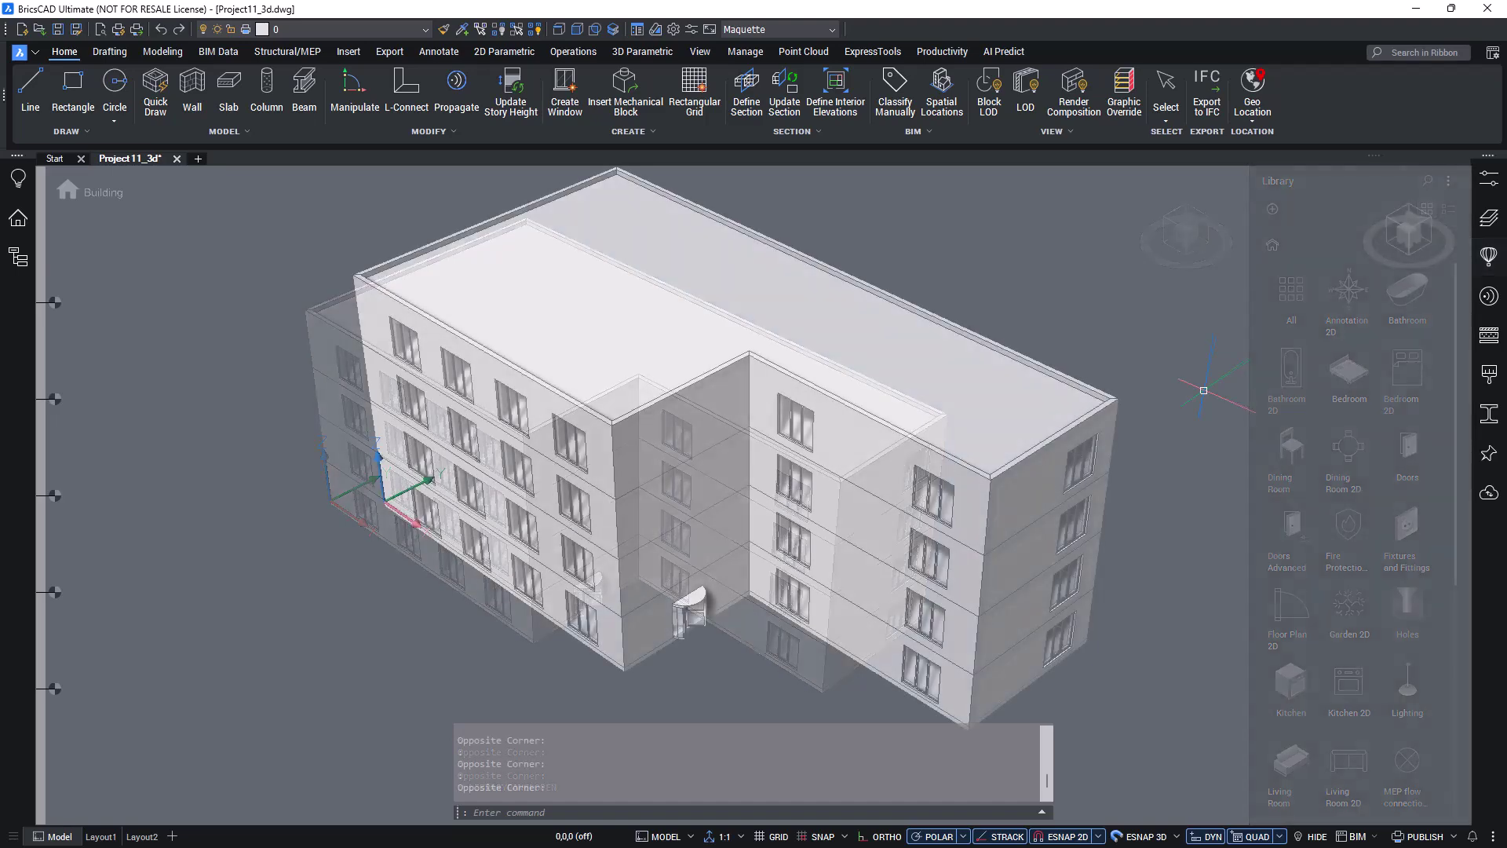
{"action": "right_click", "coordinate": [1337, 124]}
{"action": "mouse_move", "coordinate": [1359, 131]}
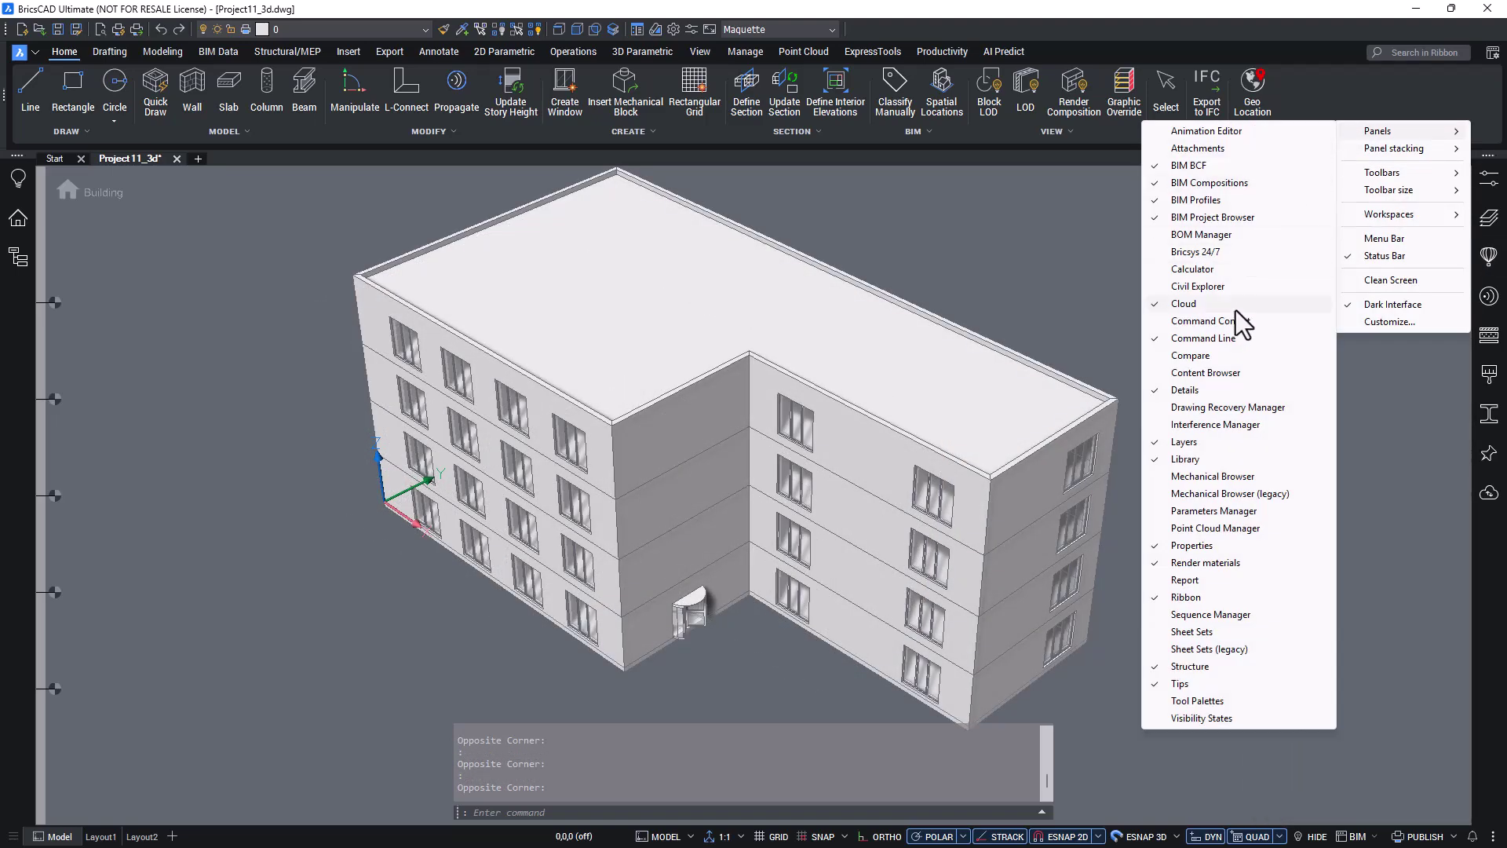
{"action": "left_click", "coordinate": [1209, 465]}
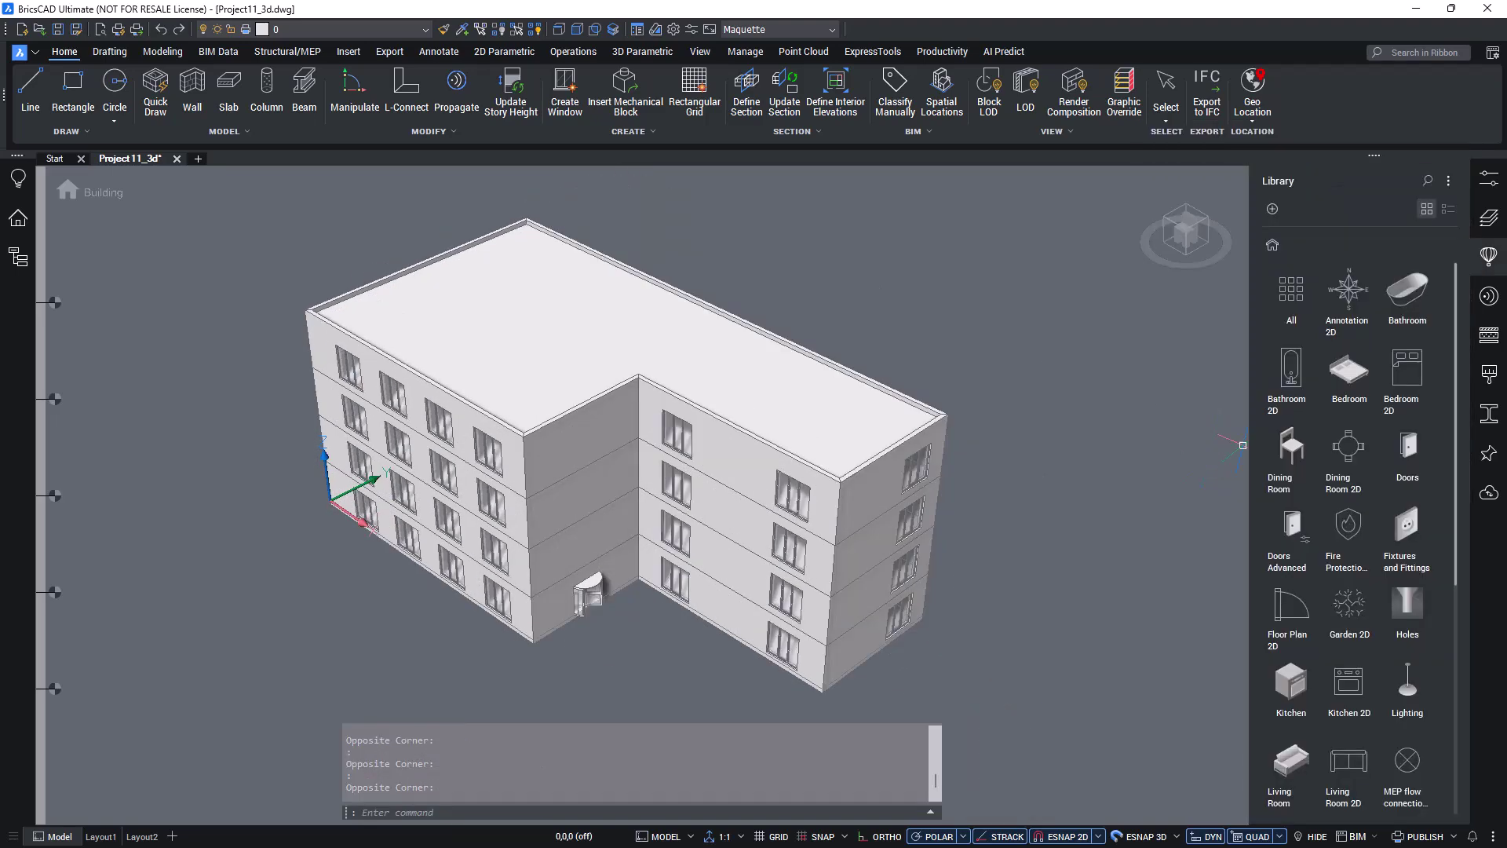
- Limit the component library to Bricsys BIM content by turning off the Bricsys Mechanical, Bricsys 2D and User libraries
{"action": "mouse_move", "coordinate": [1453, 371]}
{"action": "left_mouse_down"}
{"action": "mouse_move", "coordinate": [1452, 595]}
{"action": "mouse_move", "coordinate": [1458, 356]}
{"action": "left_mouse_up"}
{"action": "left_click", "coordinate": [1448, 180]}
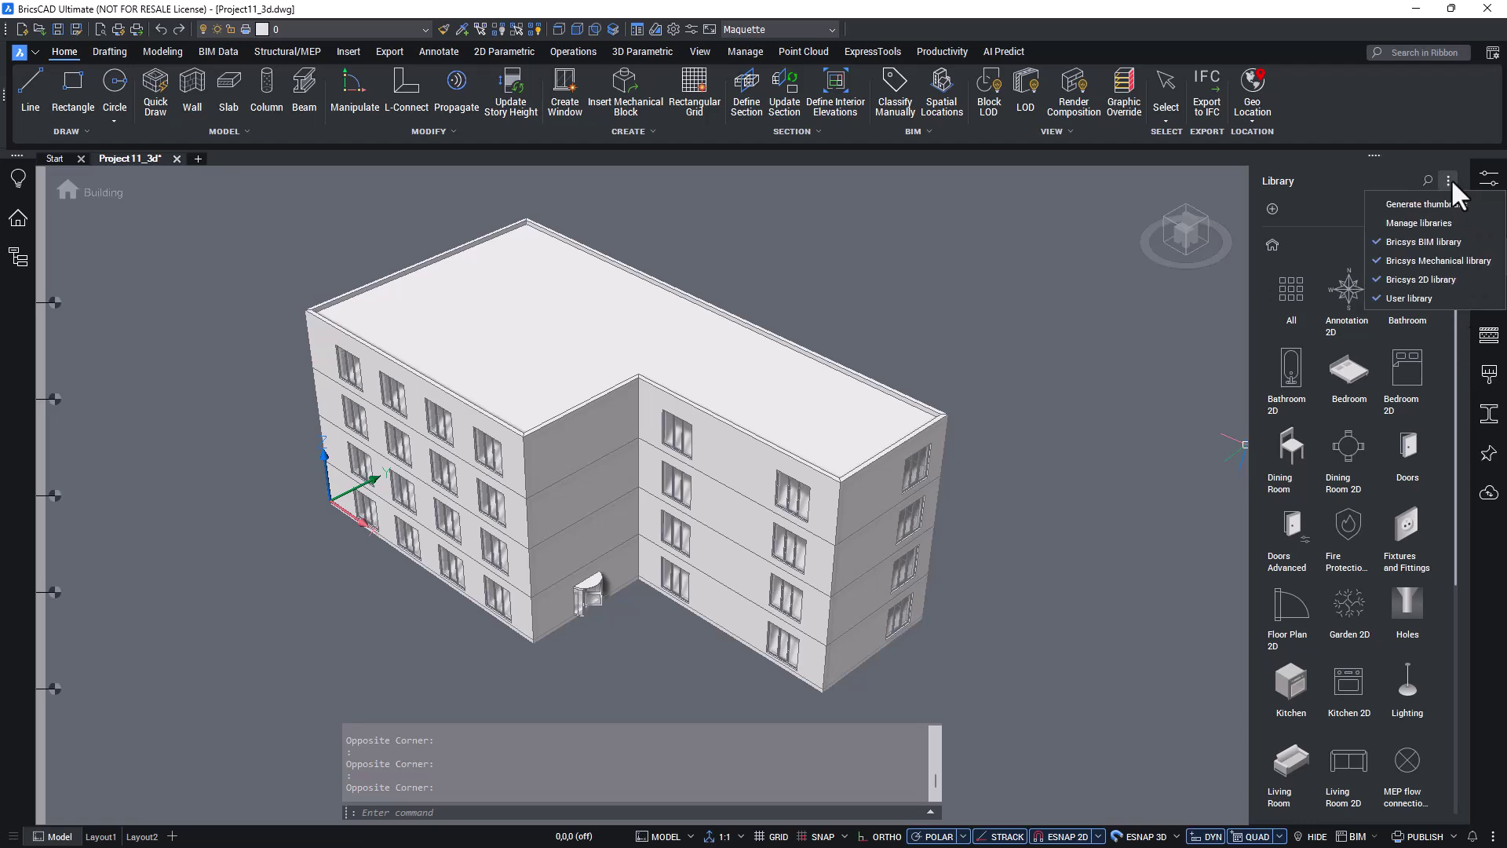
{"action": "left_click", "coordinate": [1449, 259]}
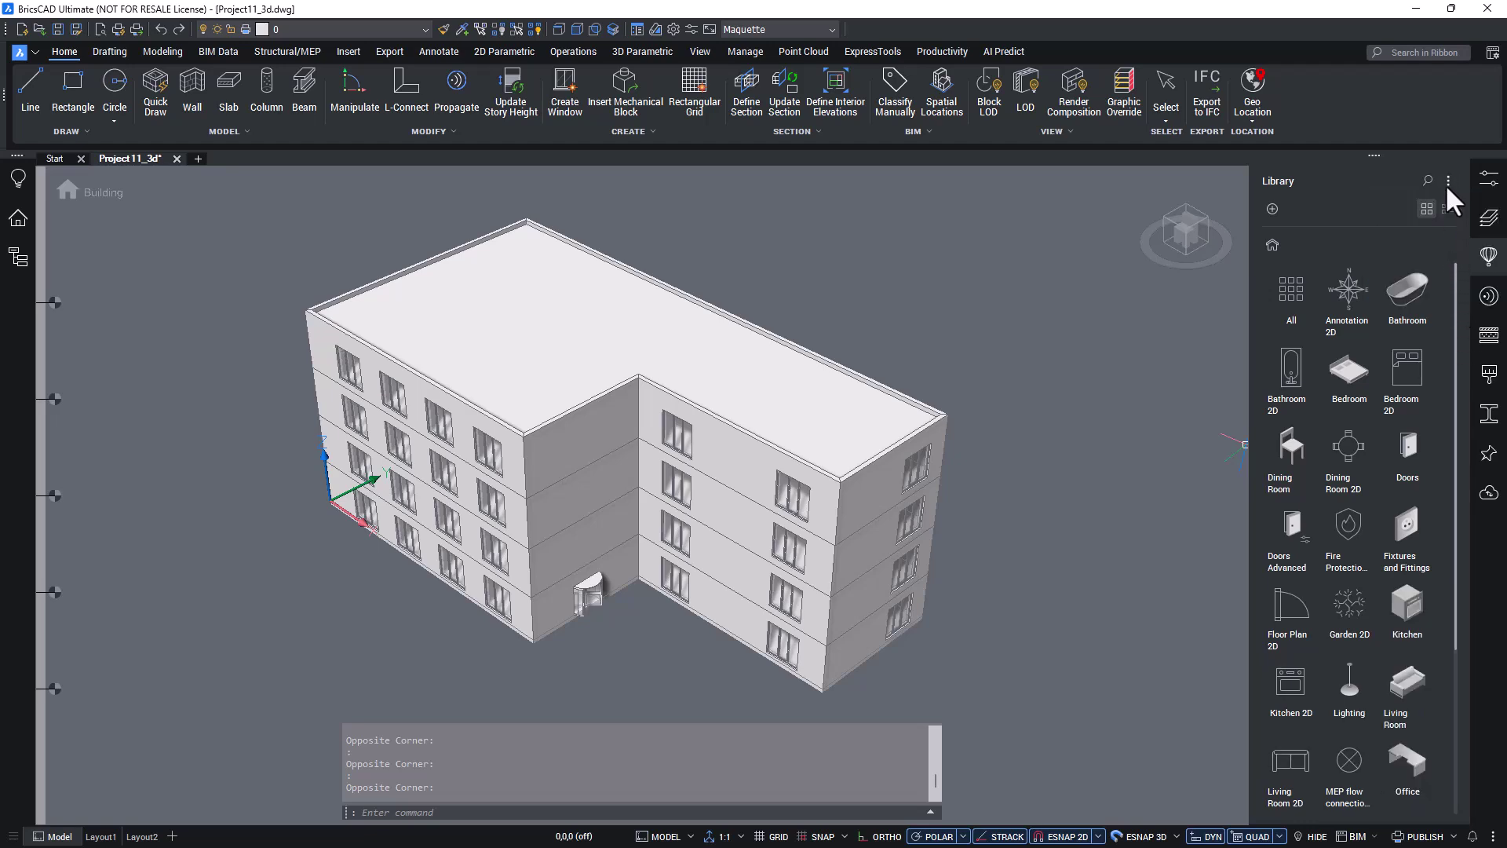
{"action": "left_click", "coordinate": [1446, 182]}
{"action": "left_click", "coordinate": [1452, 279]}
{"action": "left_click", "coordinate": [1448, 180]}
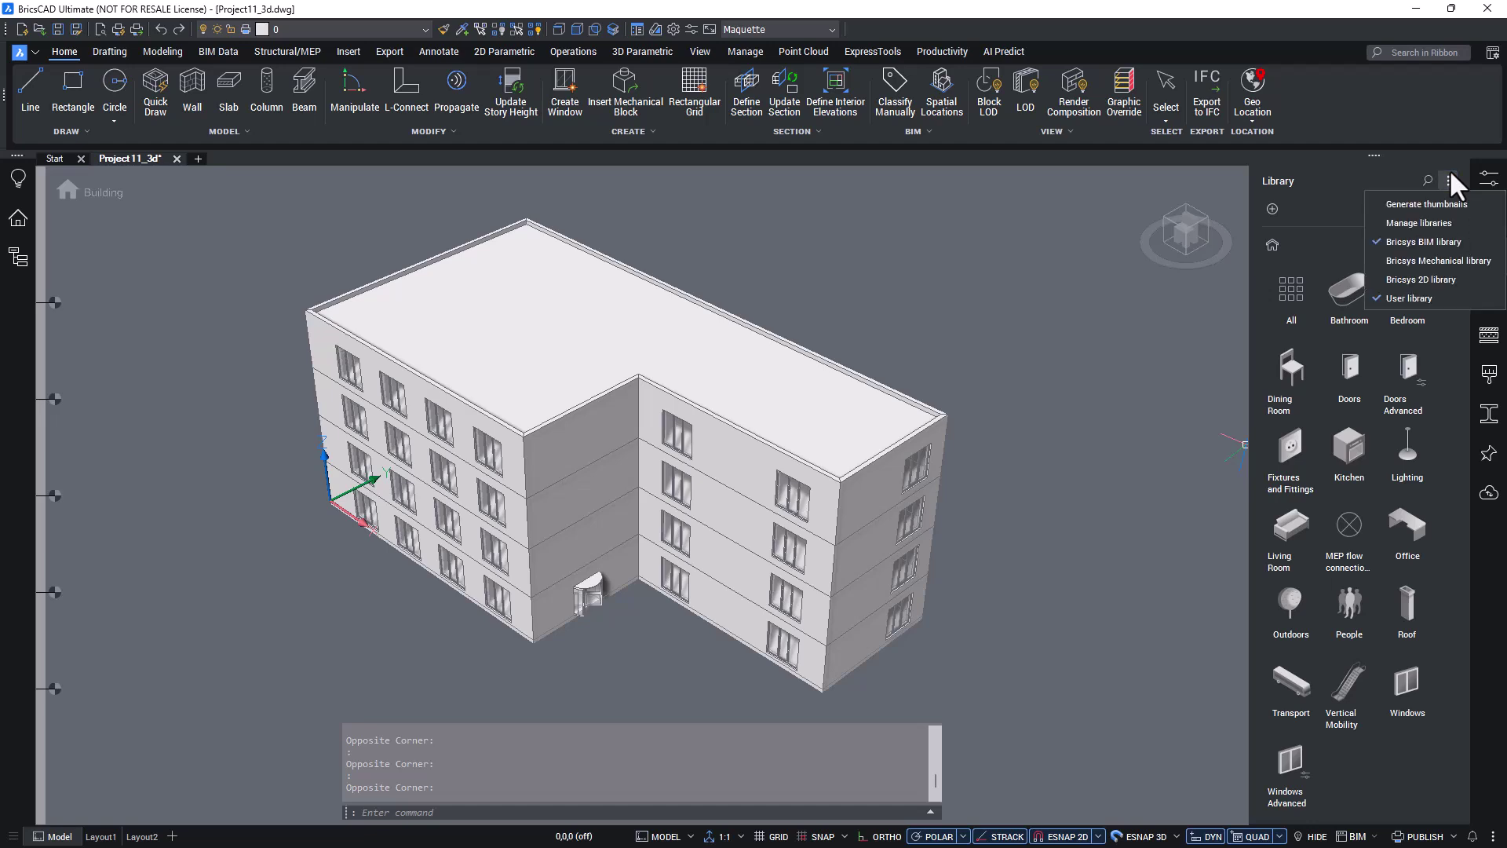
{"action": "left_click", "coordinate": [1444, 296]}
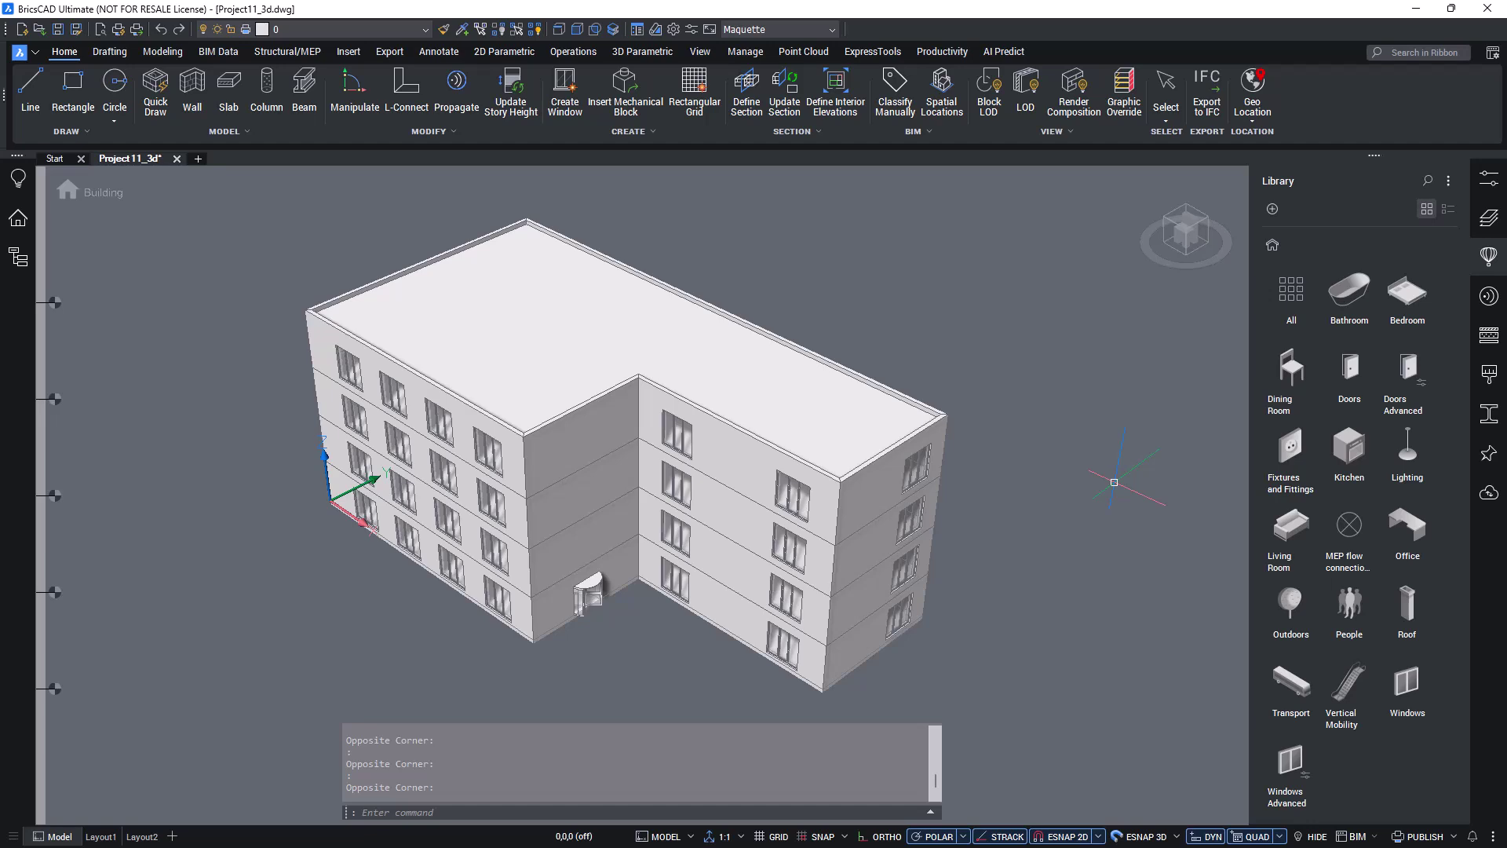
- Open Floor 1 in top view and add the DUCS toggle to the status bar
{"action": "left_click", "coordinate": [61, 686]}
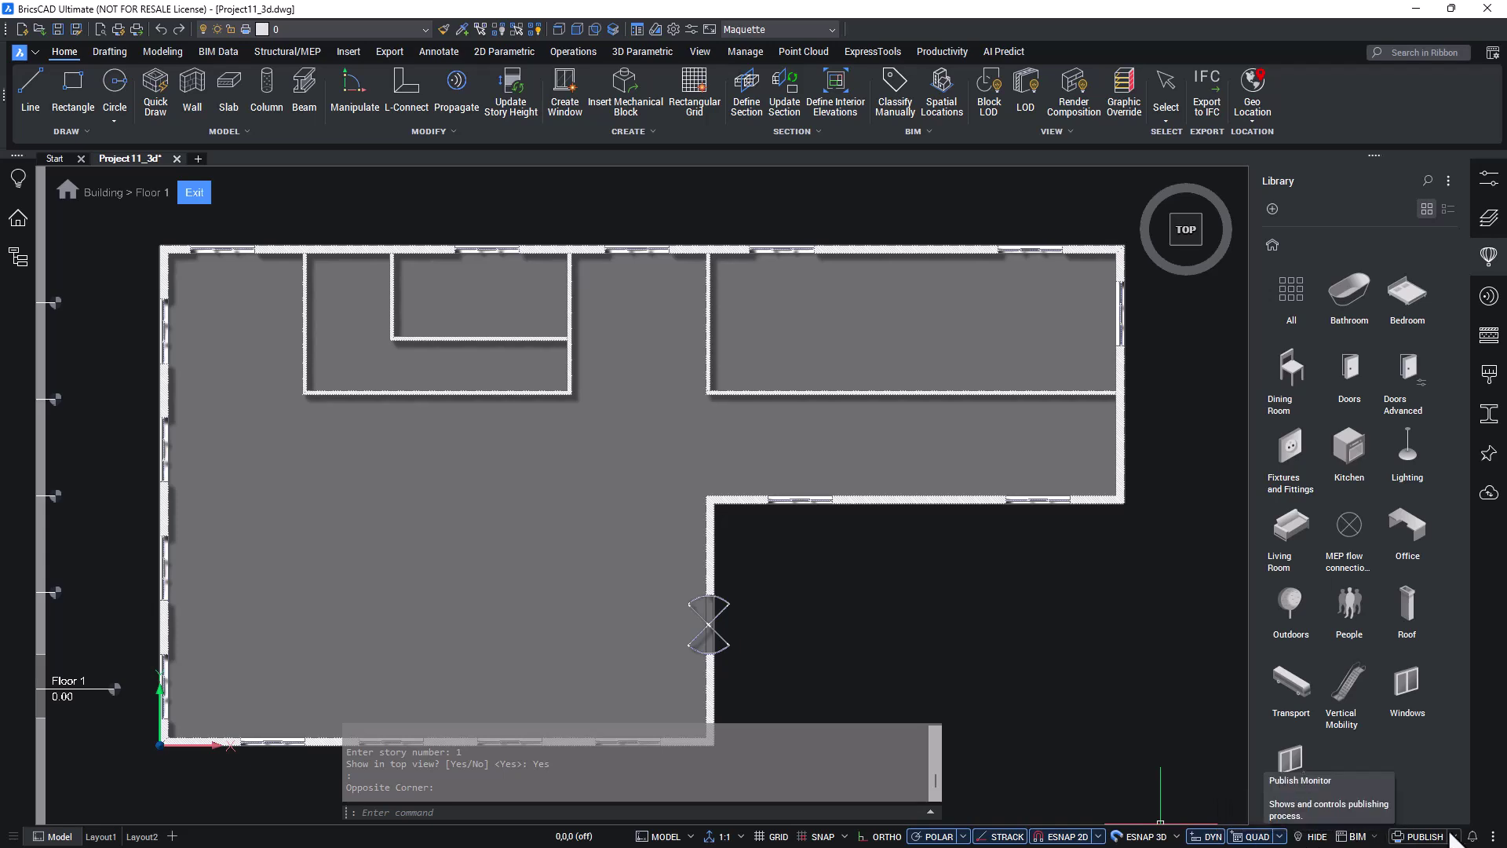
{"action": "left_click", "coordinate": [1492, 836]}
{"action": "left_click", "coordinate": [1265, 636]}
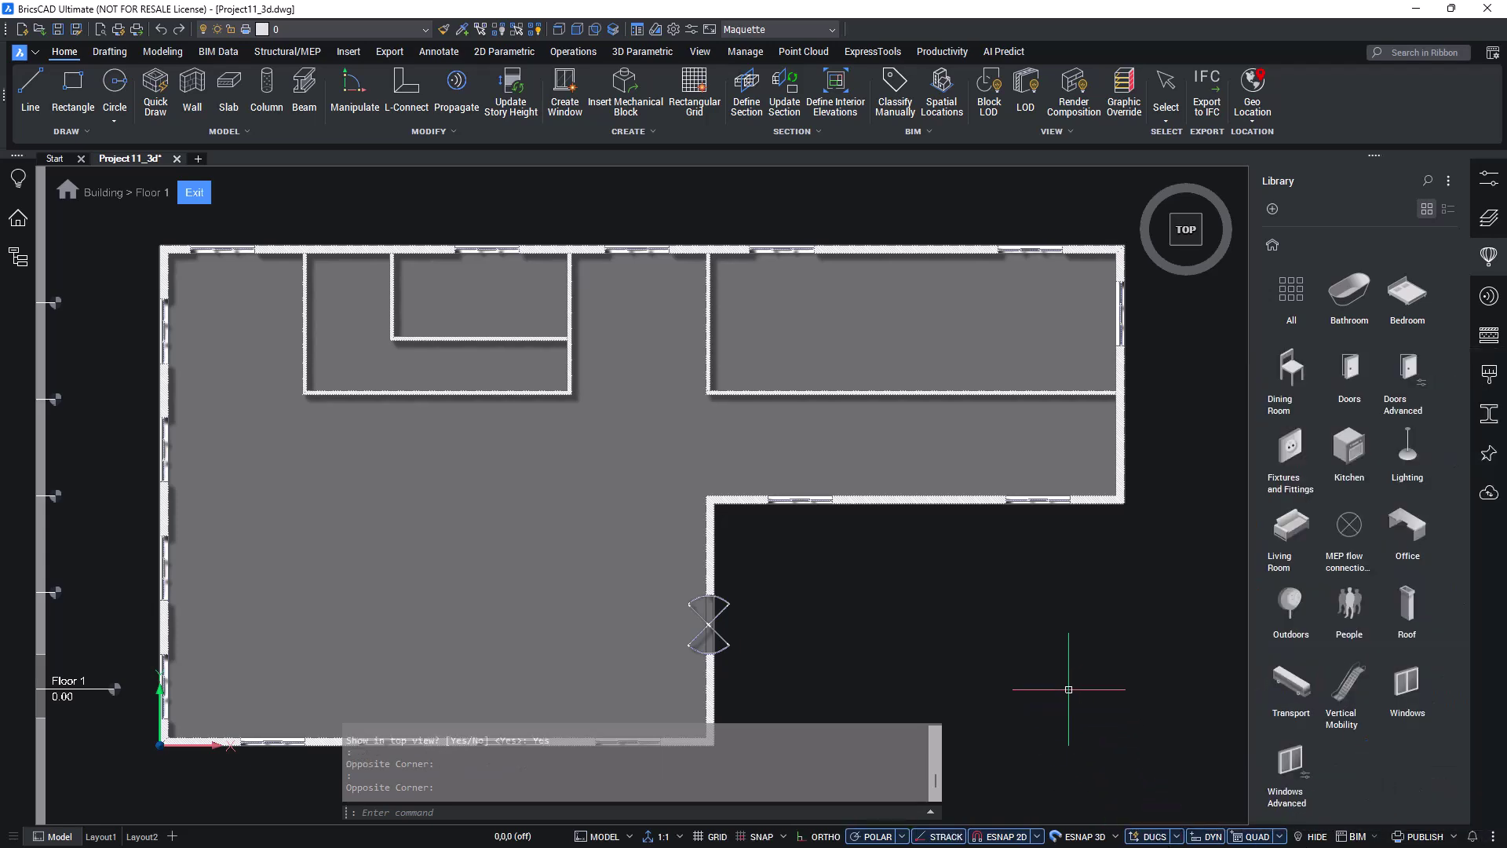
- Begin inserting the Window 3x1 component from the Windows category on the exterior wall between the two windows facing the building's recess
{"action": "left_click", "coordinate": [1358, 685]}
{"action": "left_click_drag", "start_coordinate": [1458, 440], "coordinate": [1480, 544]}
{"action": "left_click", "coordinate": [1402, 542]}
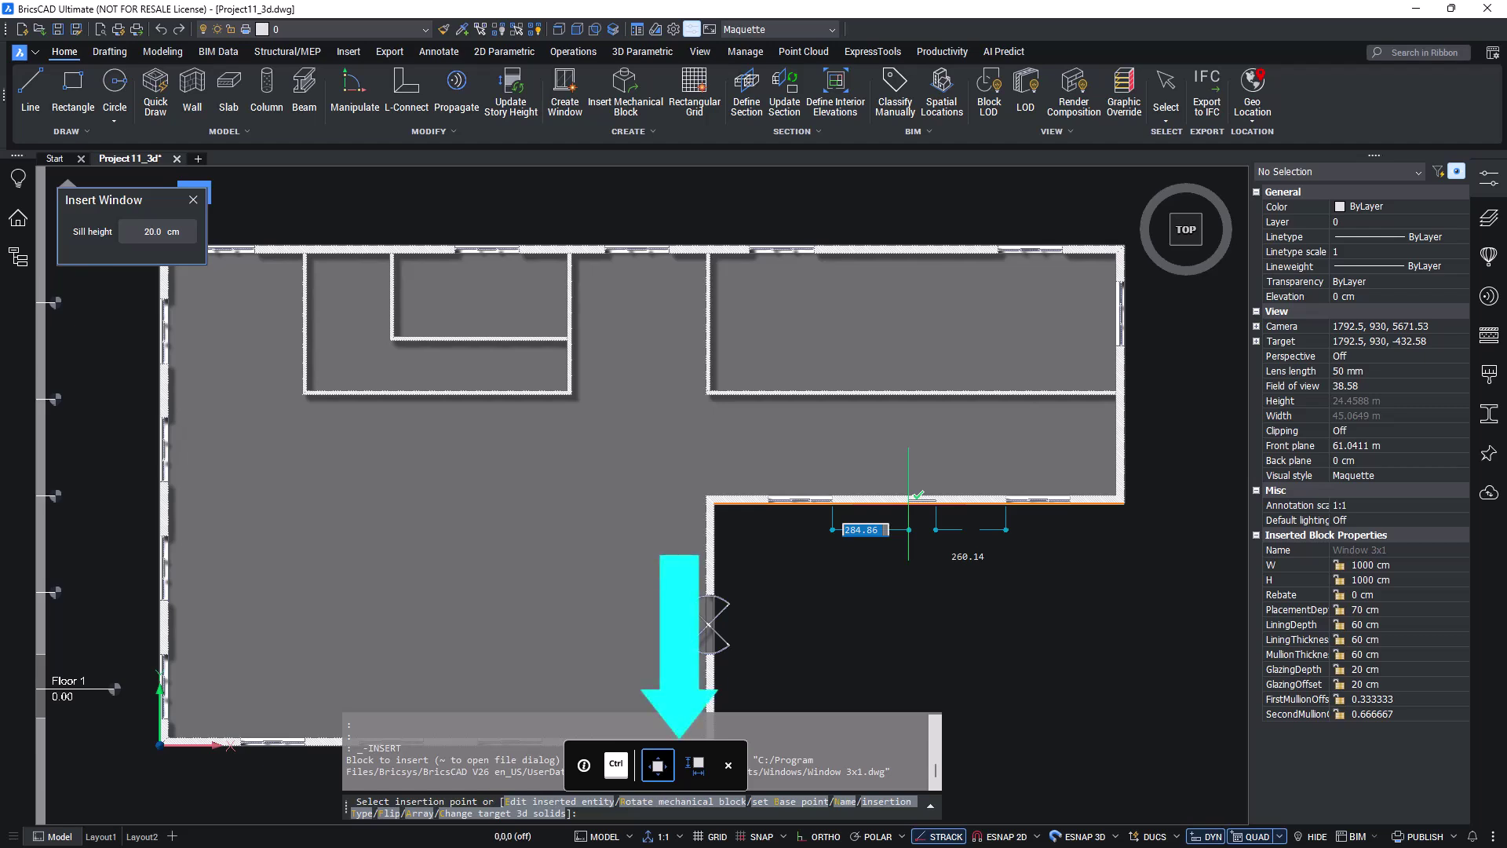
{"action": "scroll", "coordinate": [908, 502], "scroll_direction": "up", "scroll_amount": 5}
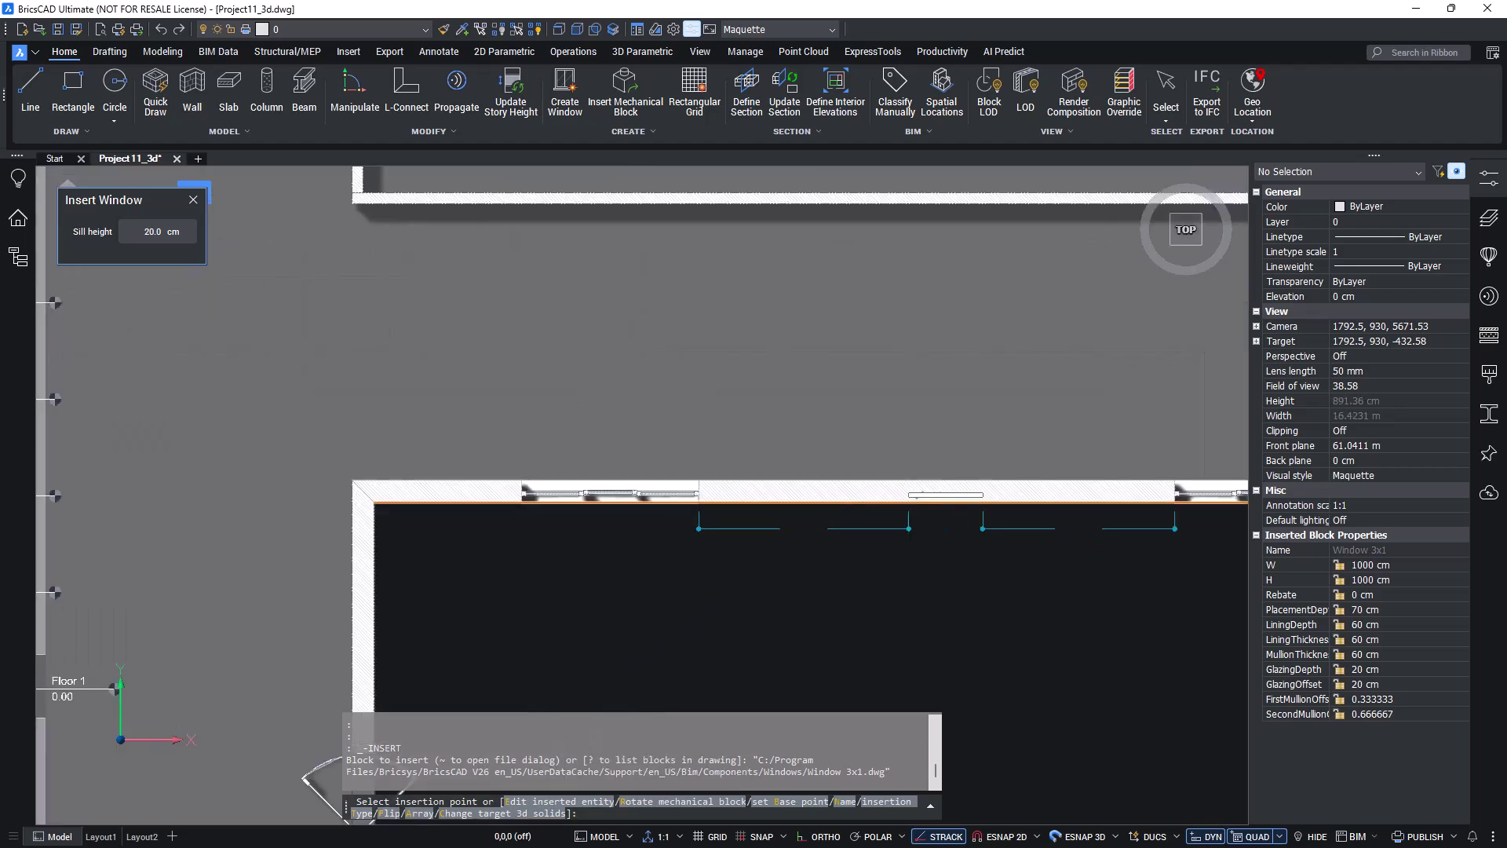
{"action": "middle_click_drag", "start_coordinate": [440, 506], "coordinate": [661, 506]}
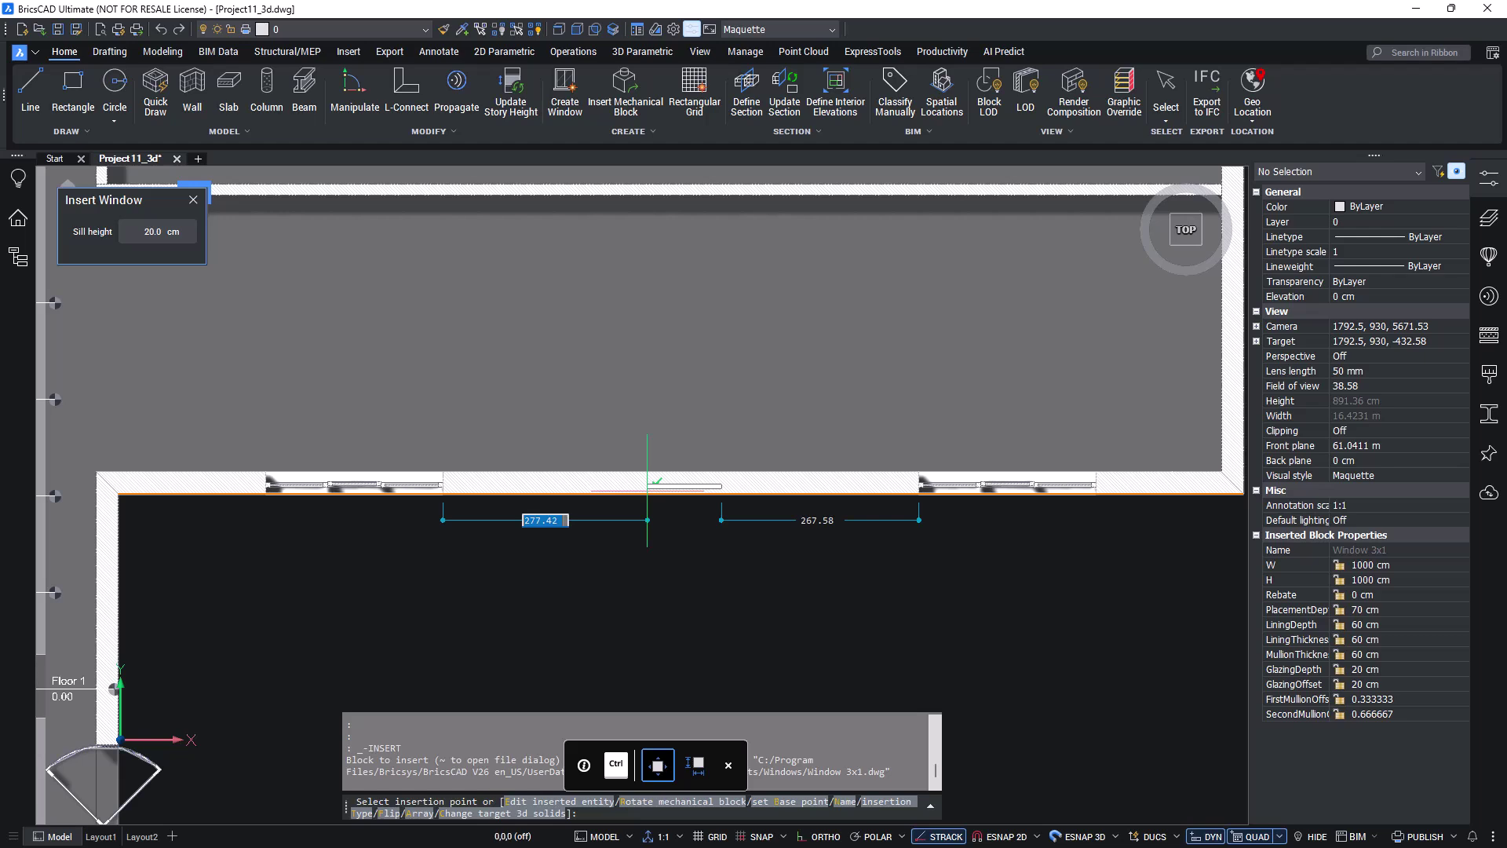
{"action": "left_click", "coordinate": [647, 491]}
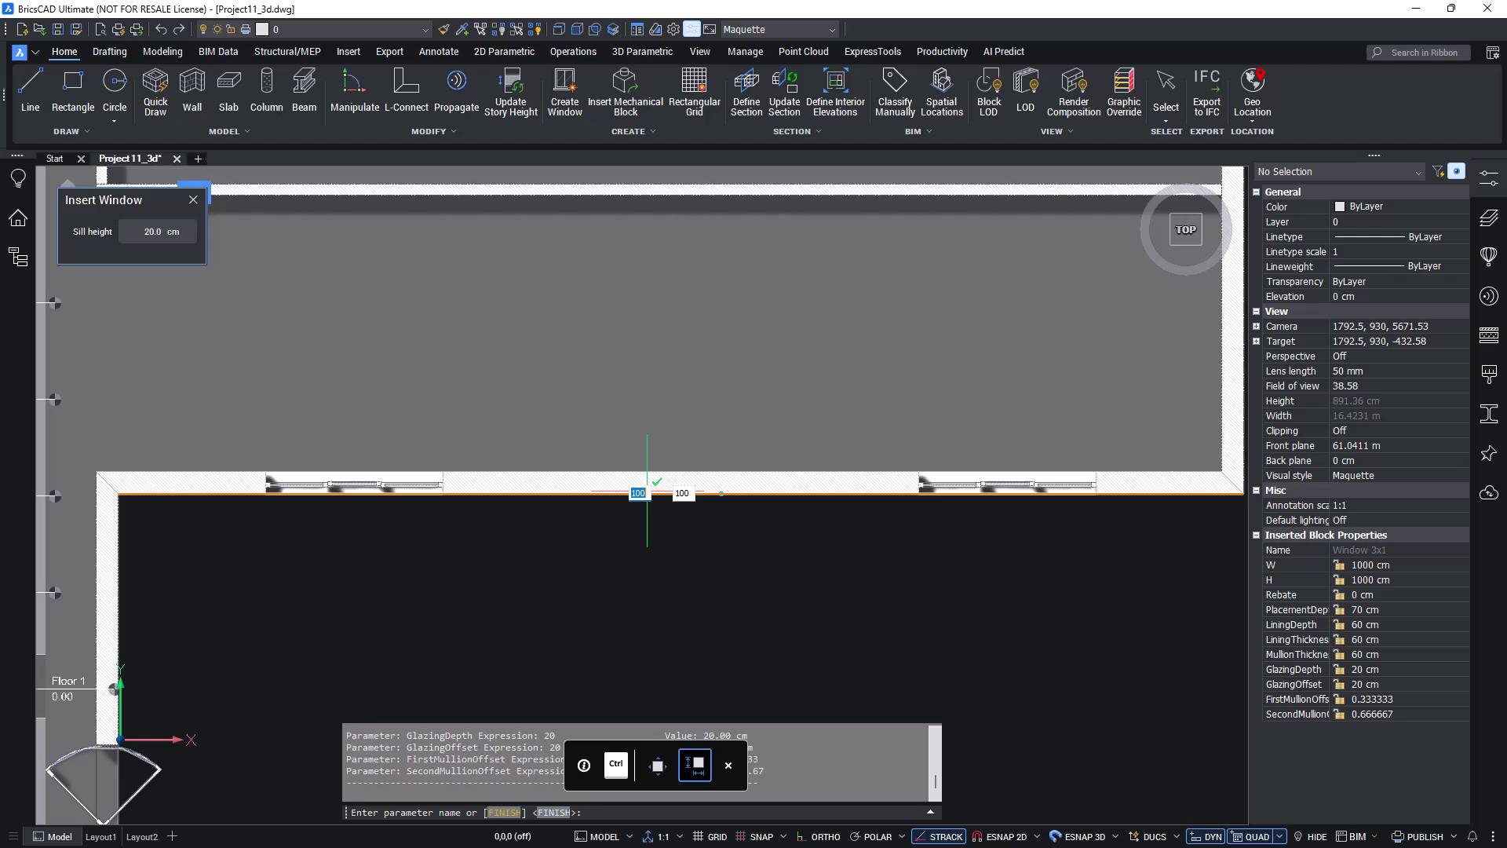
- Set the width and height of the window being inserted to 240 cm
{"action": "type", "text": "240"}
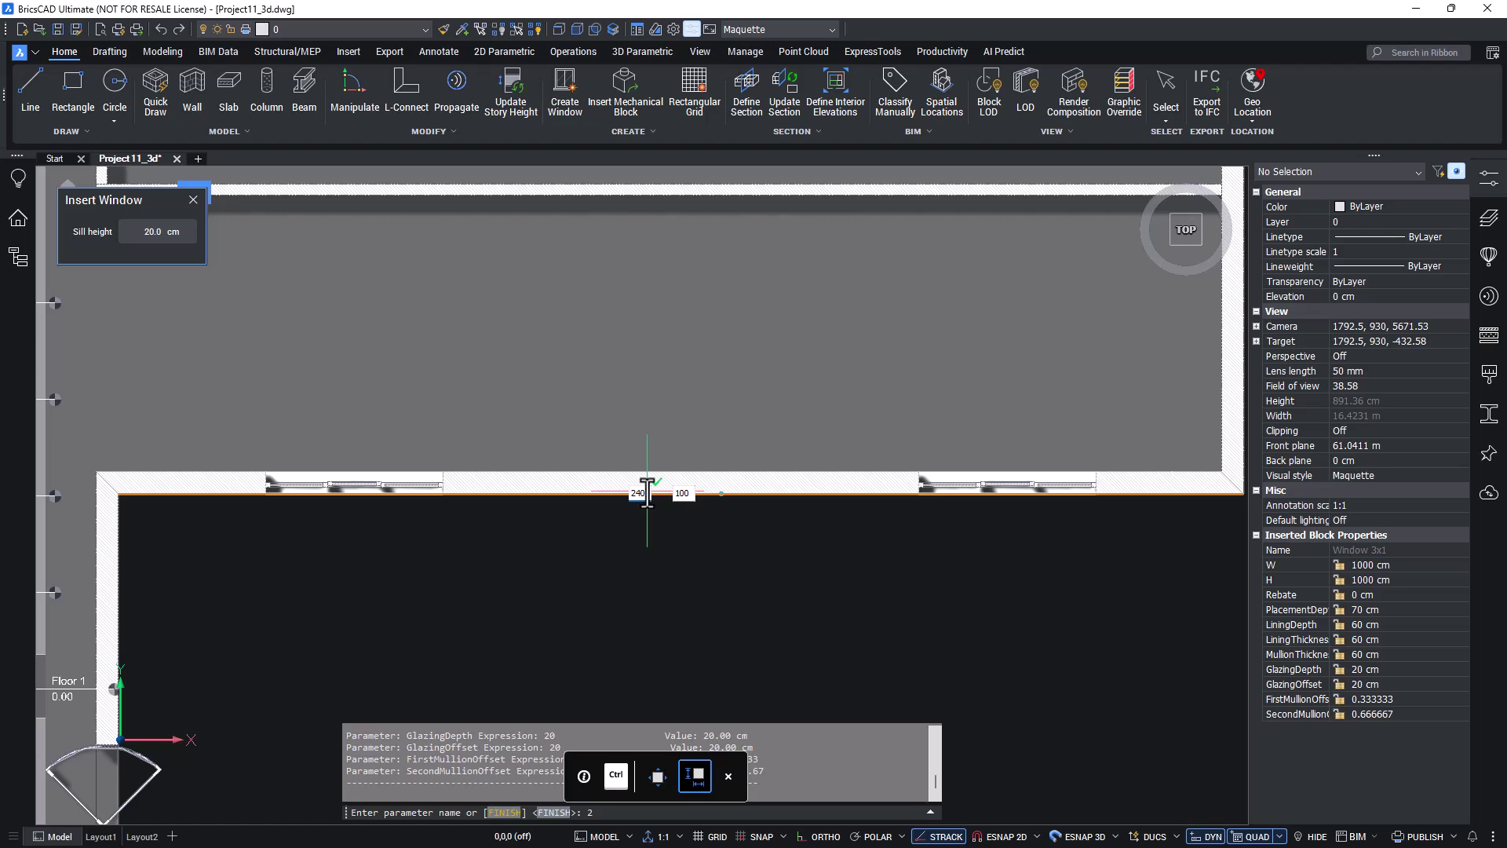
{"action": "key", "text": "Tab"}
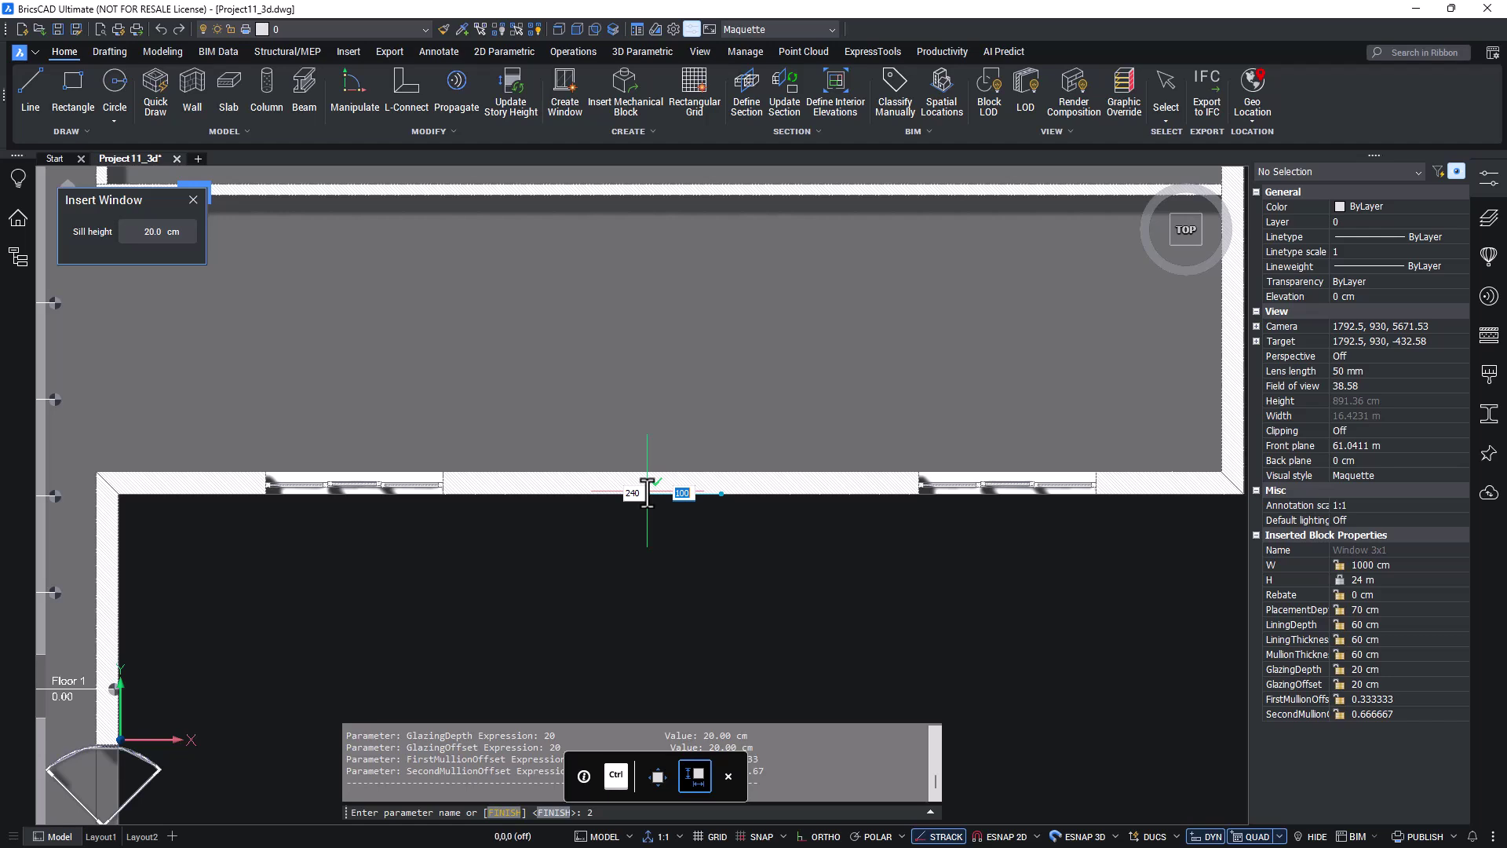
{"action": "type", "text": "240"}
{"action": "key", "text": "Tab"}
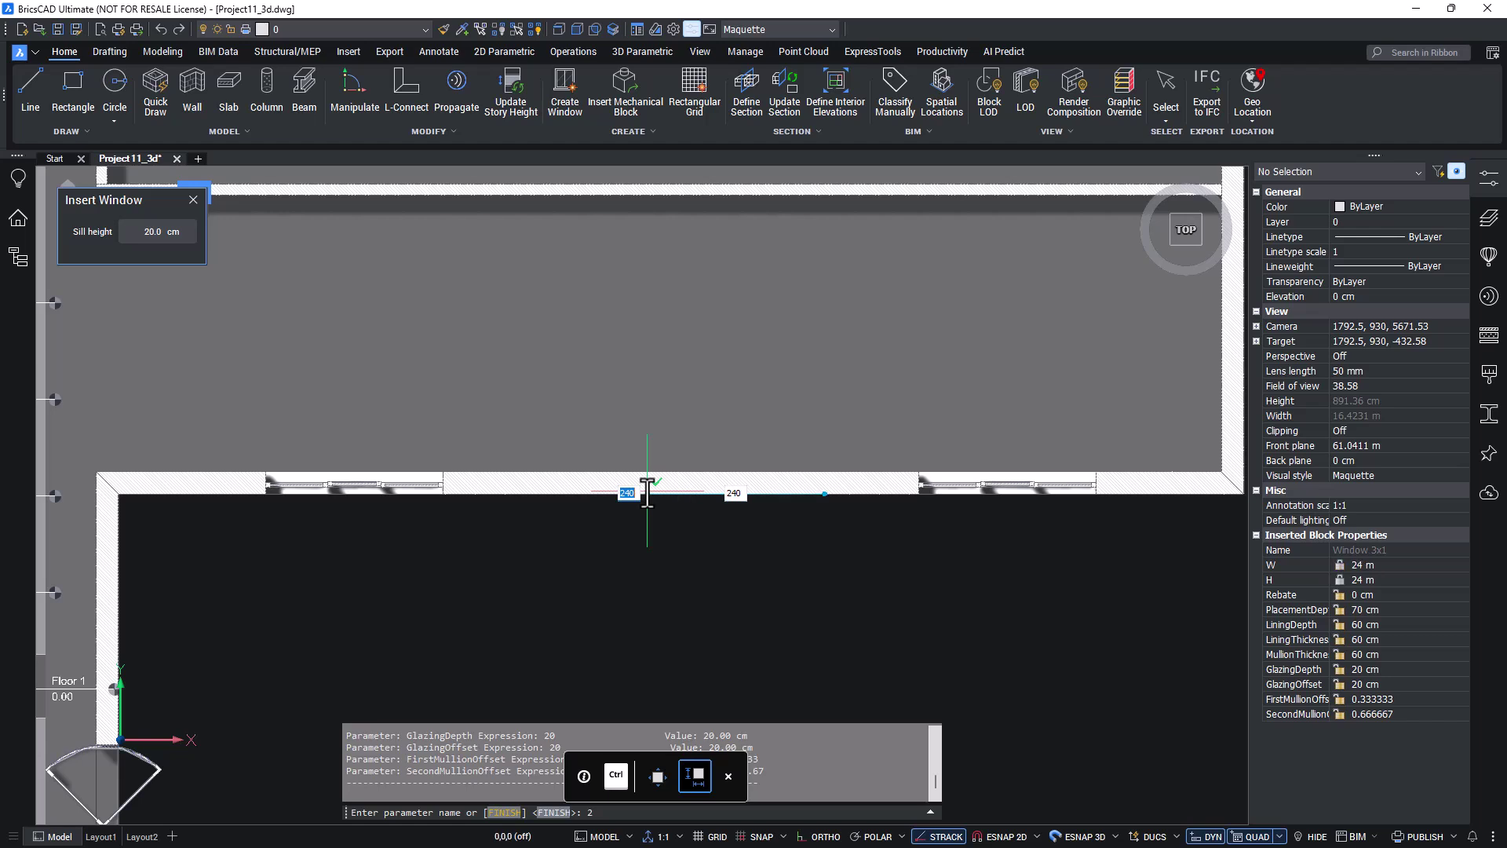
{"action": "type", "text": "240"}
{"action": "key", "text": "Return"}
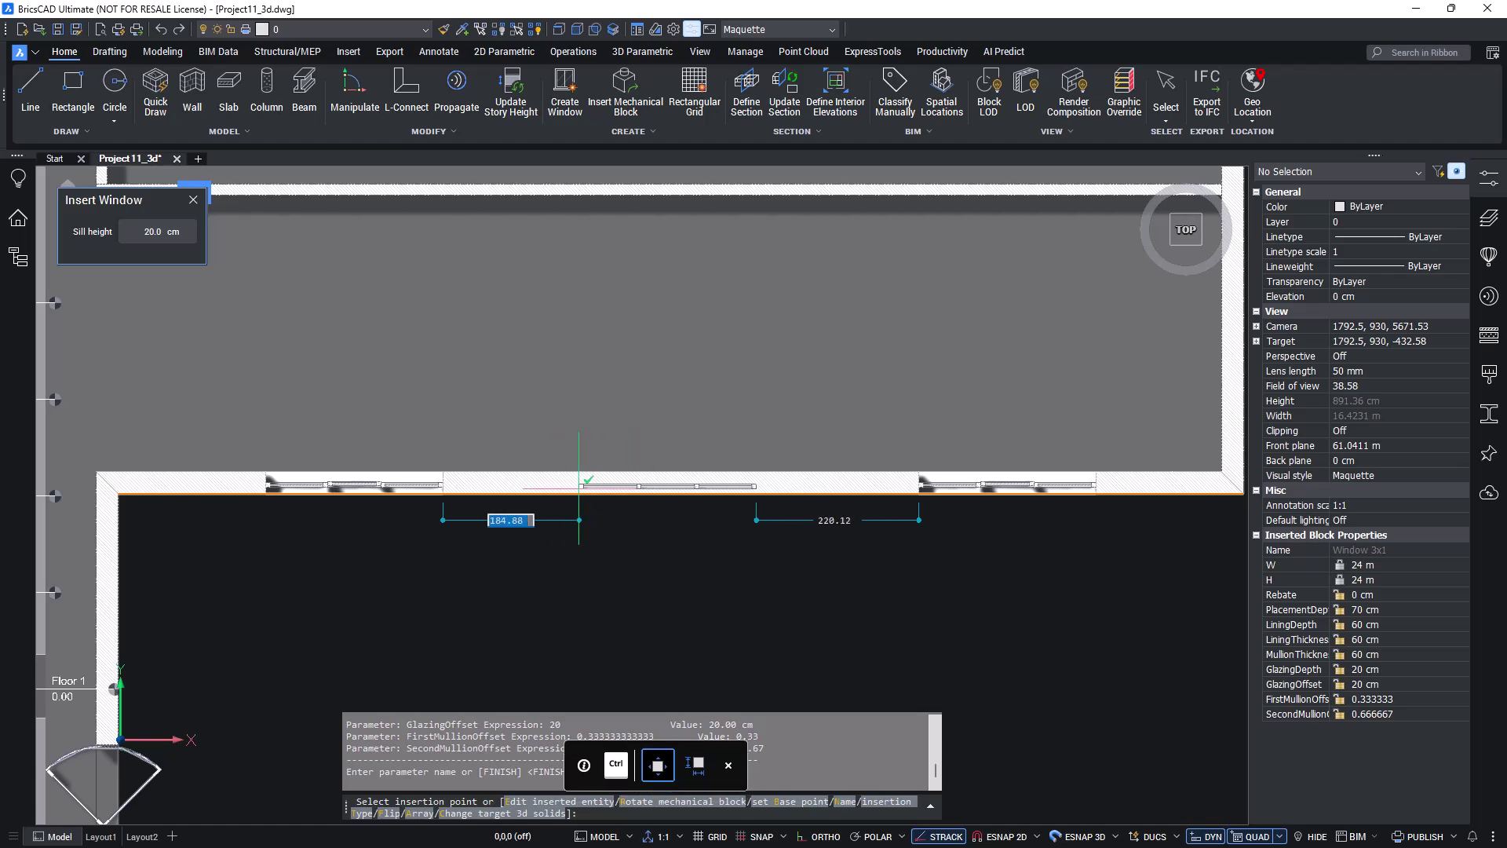
- Place the window centred between the two existing windows and finish the insertion
{"action": "type", "text": "27.20"}
{"action": "key", "text": "Return"}
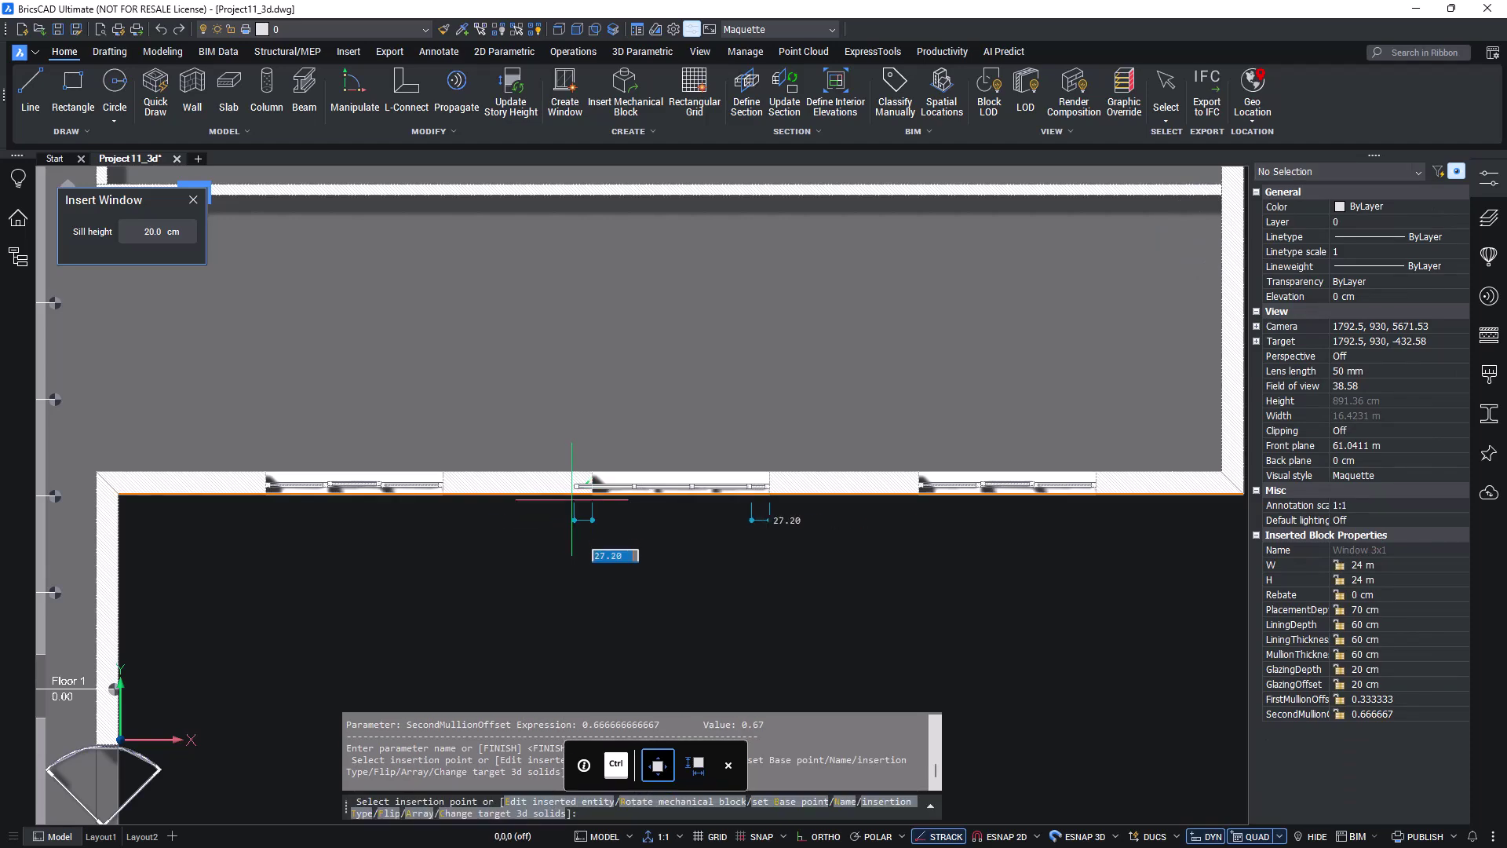
{"action": "key", "text": "Return"}
{"action": "key", "text": "Escape"}
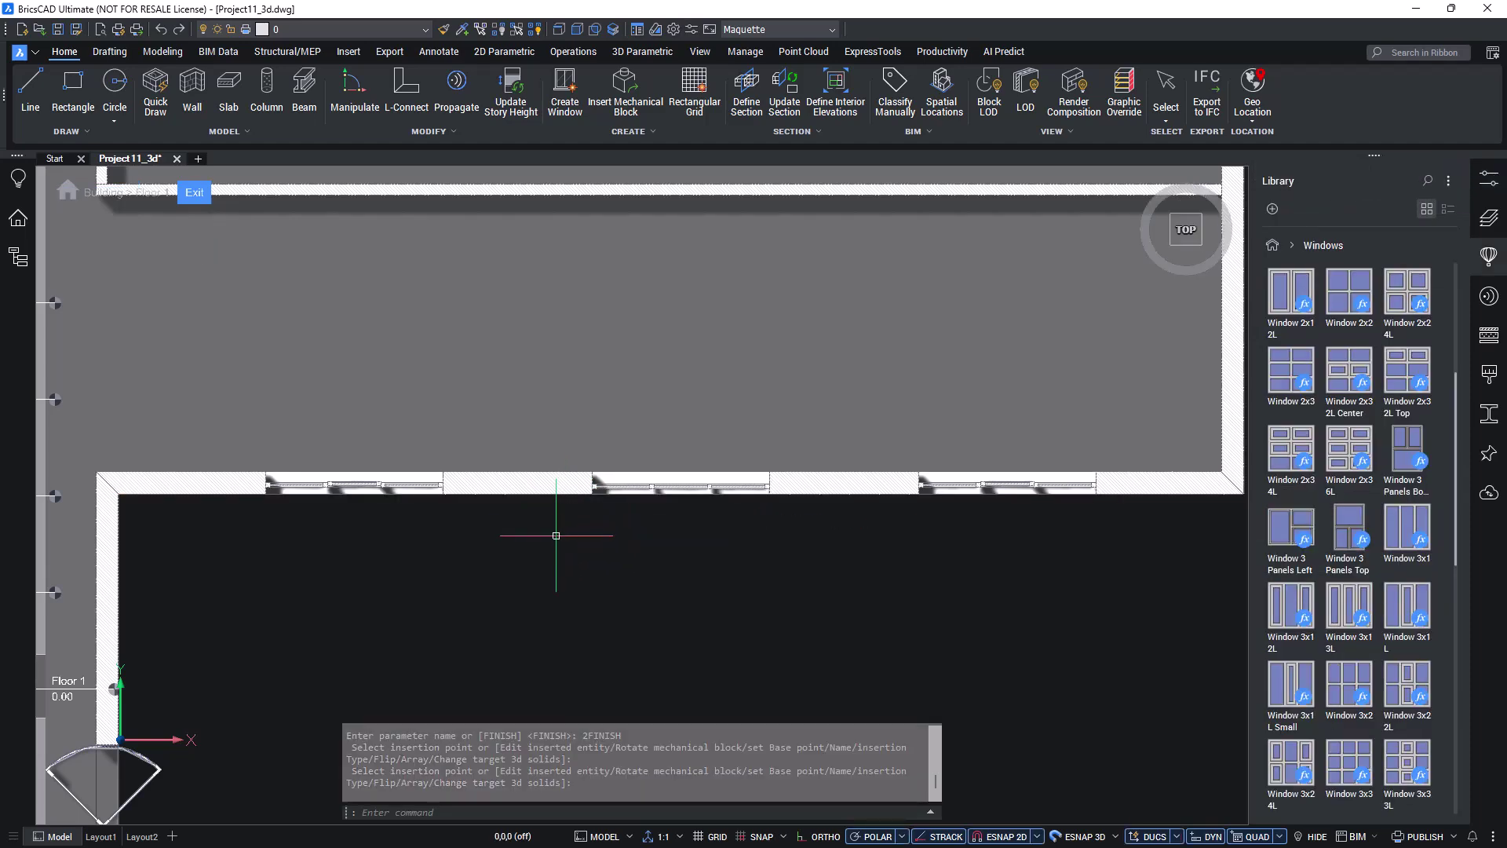
{"action": "middle_click", "coordinate": [555, 536]}
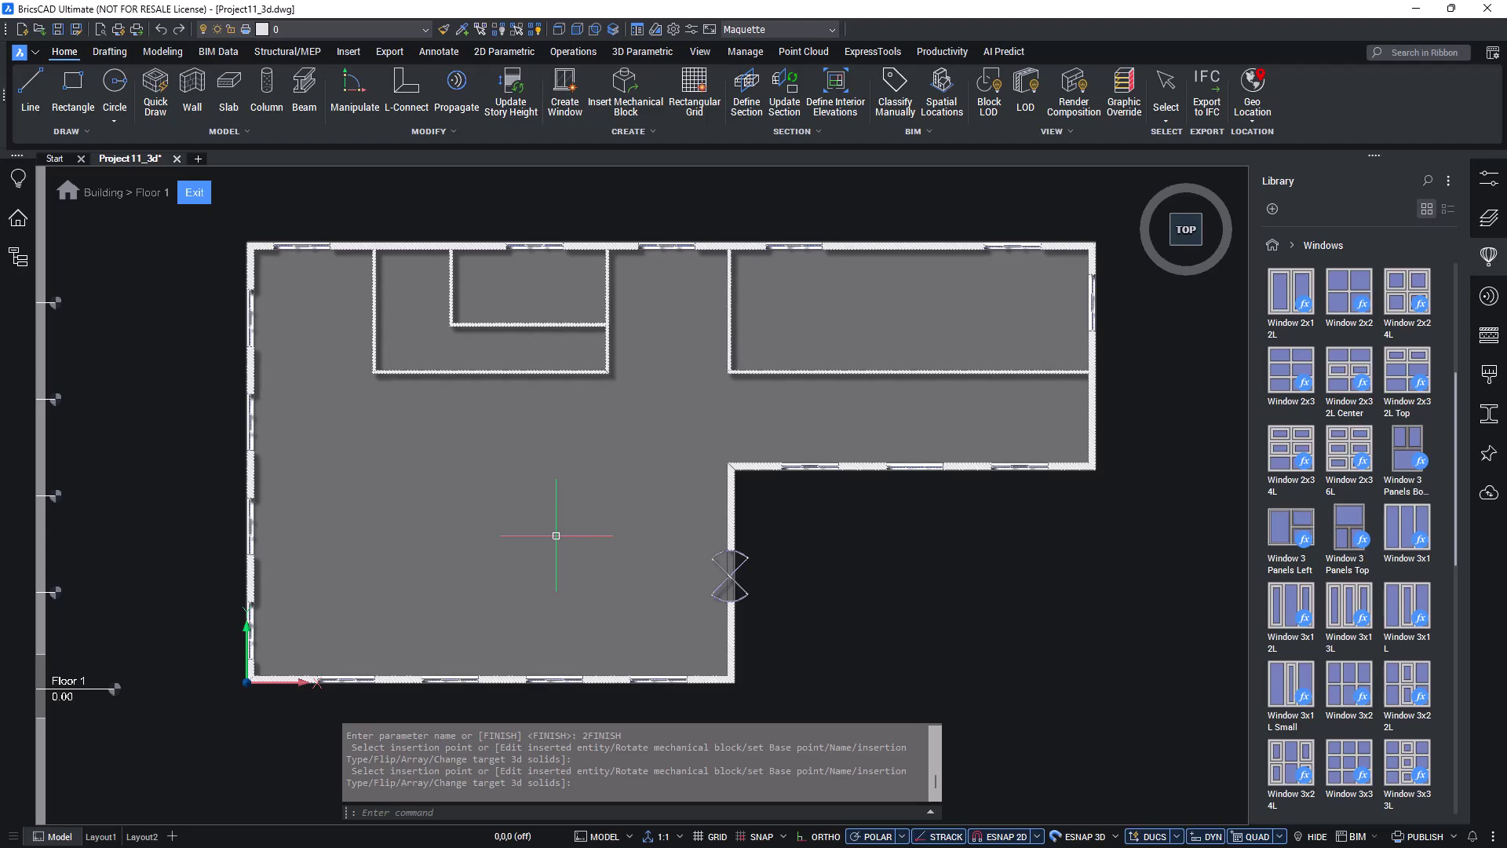
- Exit Floor 1 to an isometric view of the whole building and open Floor 2 in top view
{"action": "left_click", "coordinate": [197, 194]}
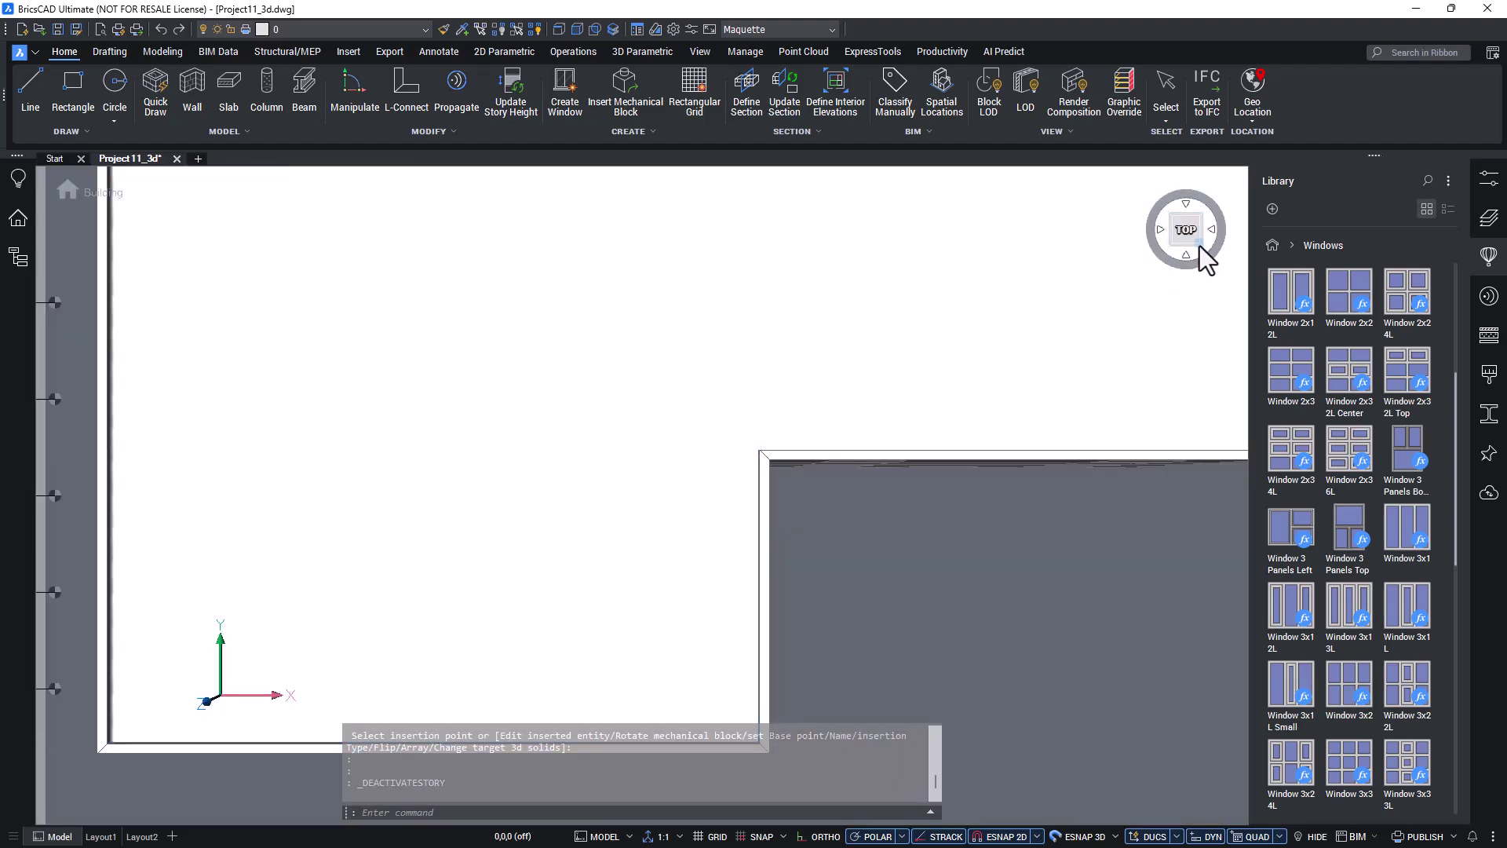
{"action": "left_click", "coordinate": [1197, 244]}
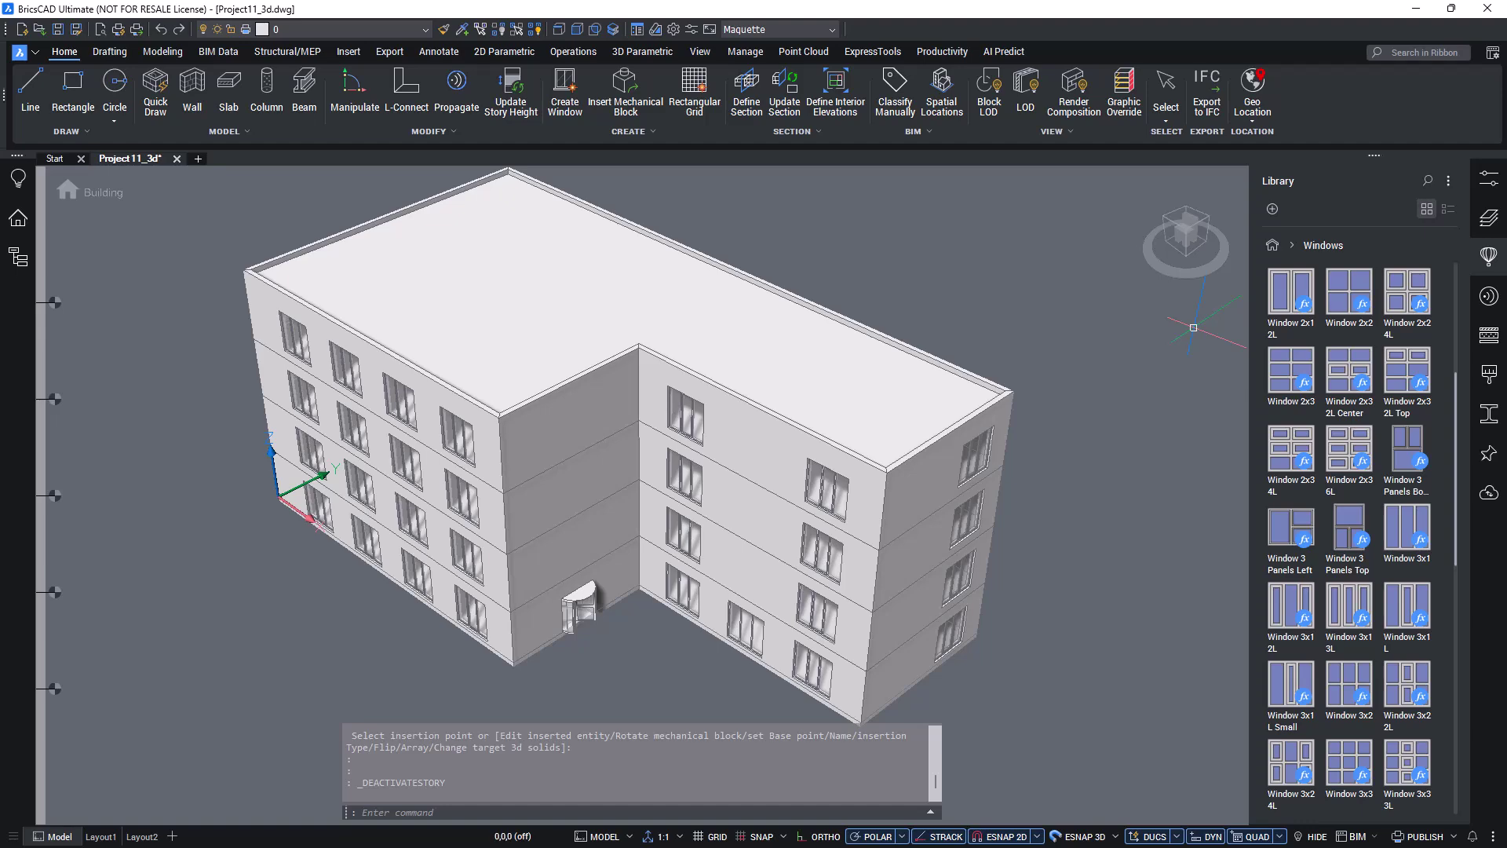
{"action": "left_click", "coordinate": [55, 591]}
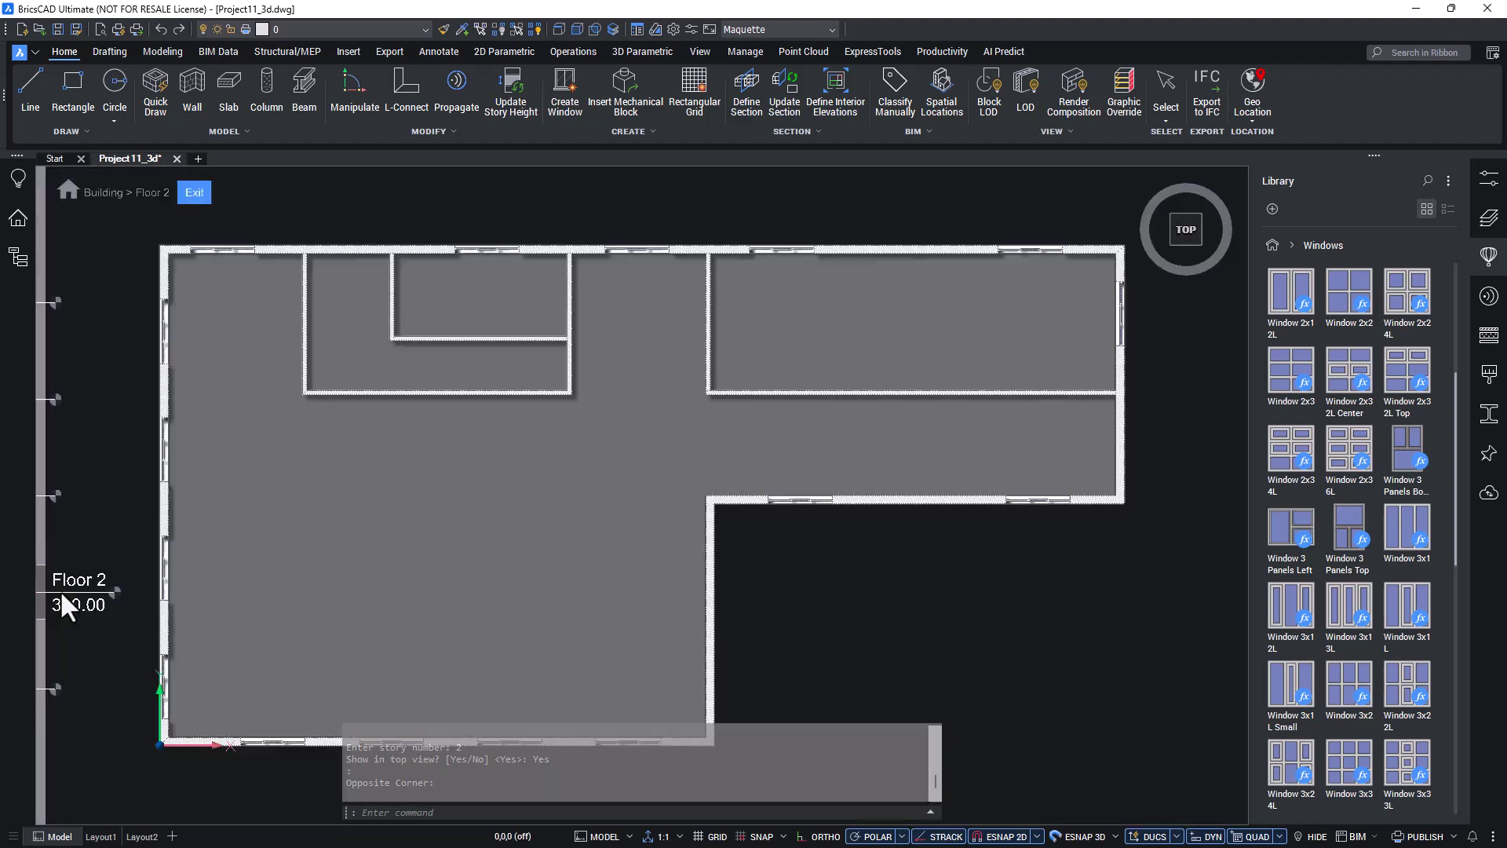
- Begin inserting another Window 3x1 component and set its width and height to 240 cm
{"action": "left_click", "coordinate": [1413, 558]}
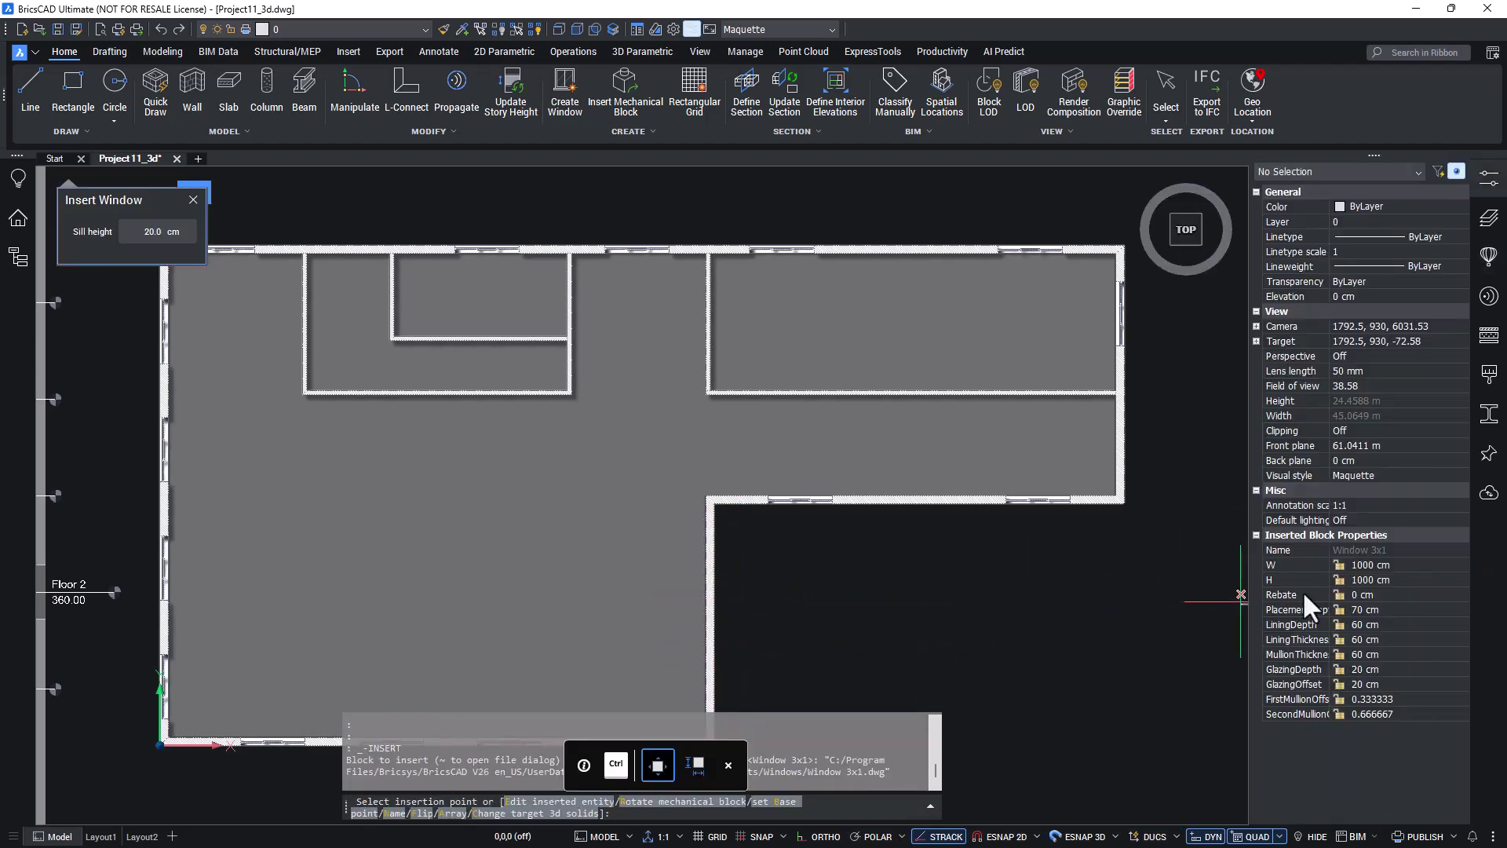
{"action": "left_click", "coordinate": [1362, 564]}
{"action": "type", "text": "24m"}
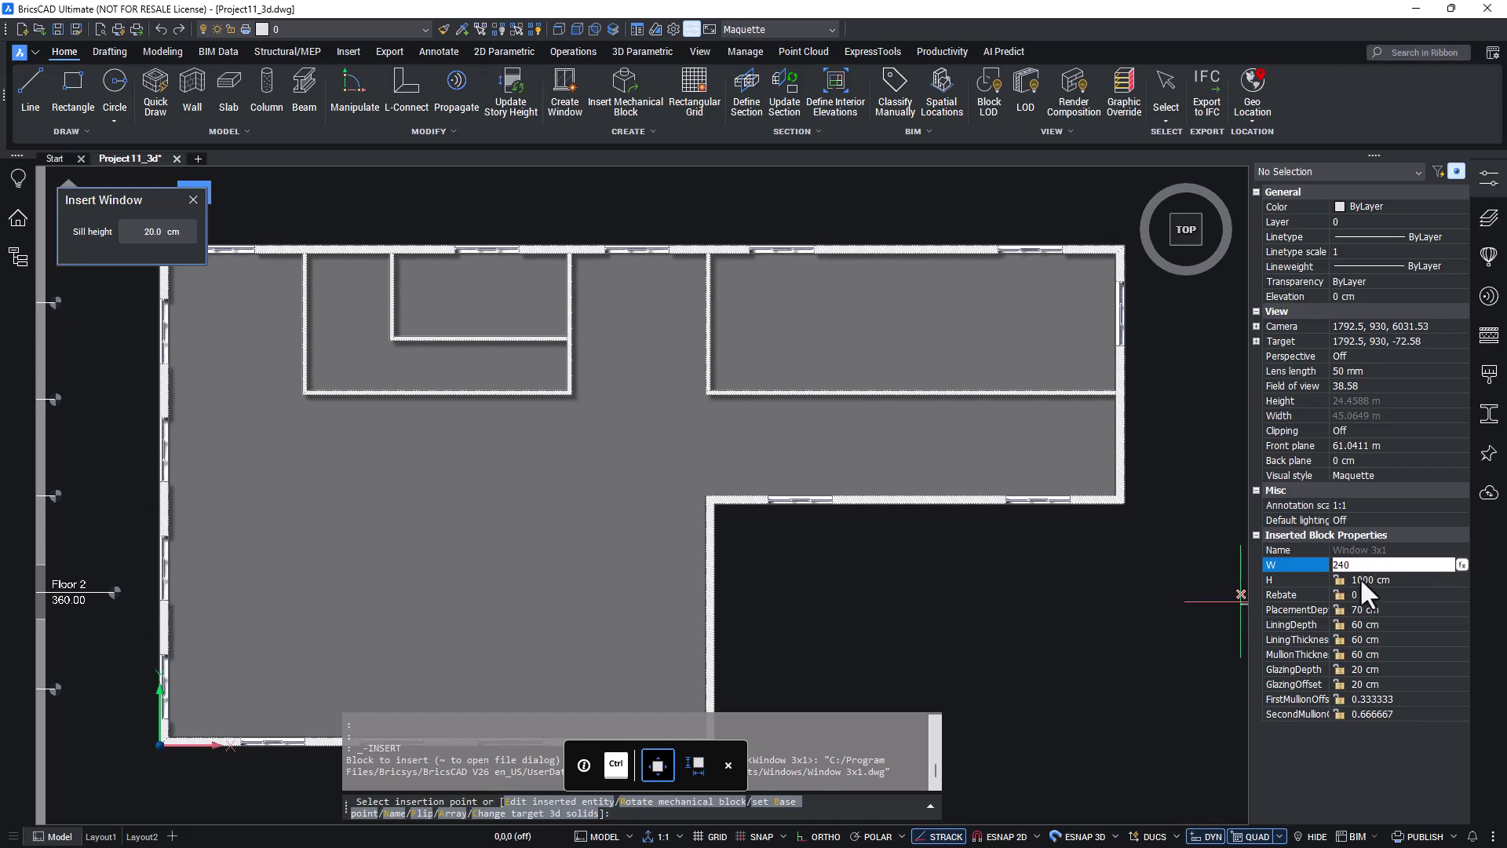
{"action": "left_click", "coordinate": [1362, 579]}
{"action": "type", "text": "24 m"}
{"action": "key", "text": "Return"}
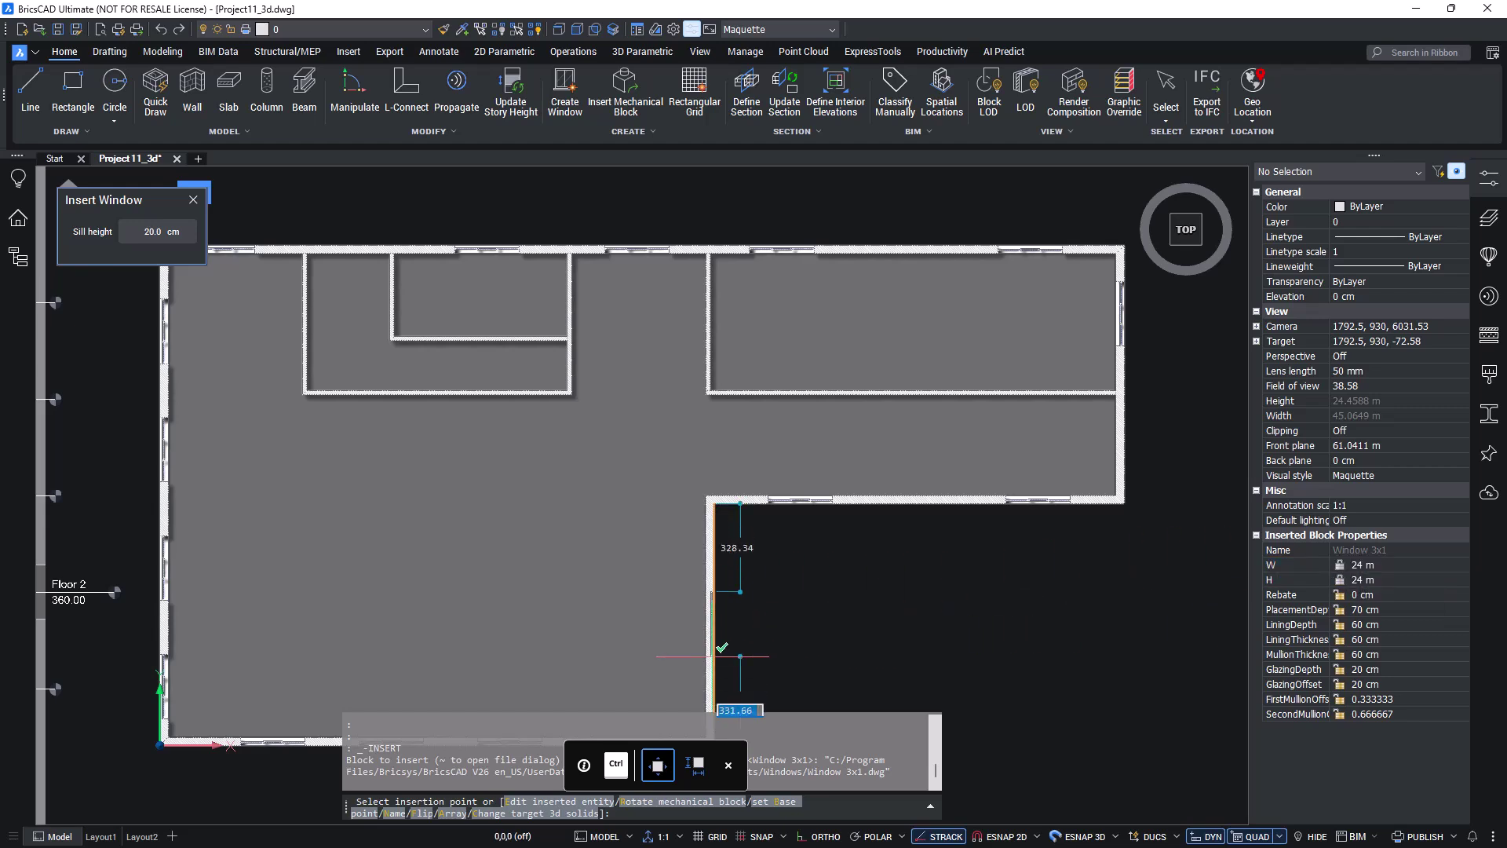
- Place the window 330 cm along Floor 2's exterior wall above the entrance and finish the insertion
{"action": "middle_click_drag", "start_coordinate": [739, 625], "coordinate": [729, 586]}
{"action": "type", "text": "3"}
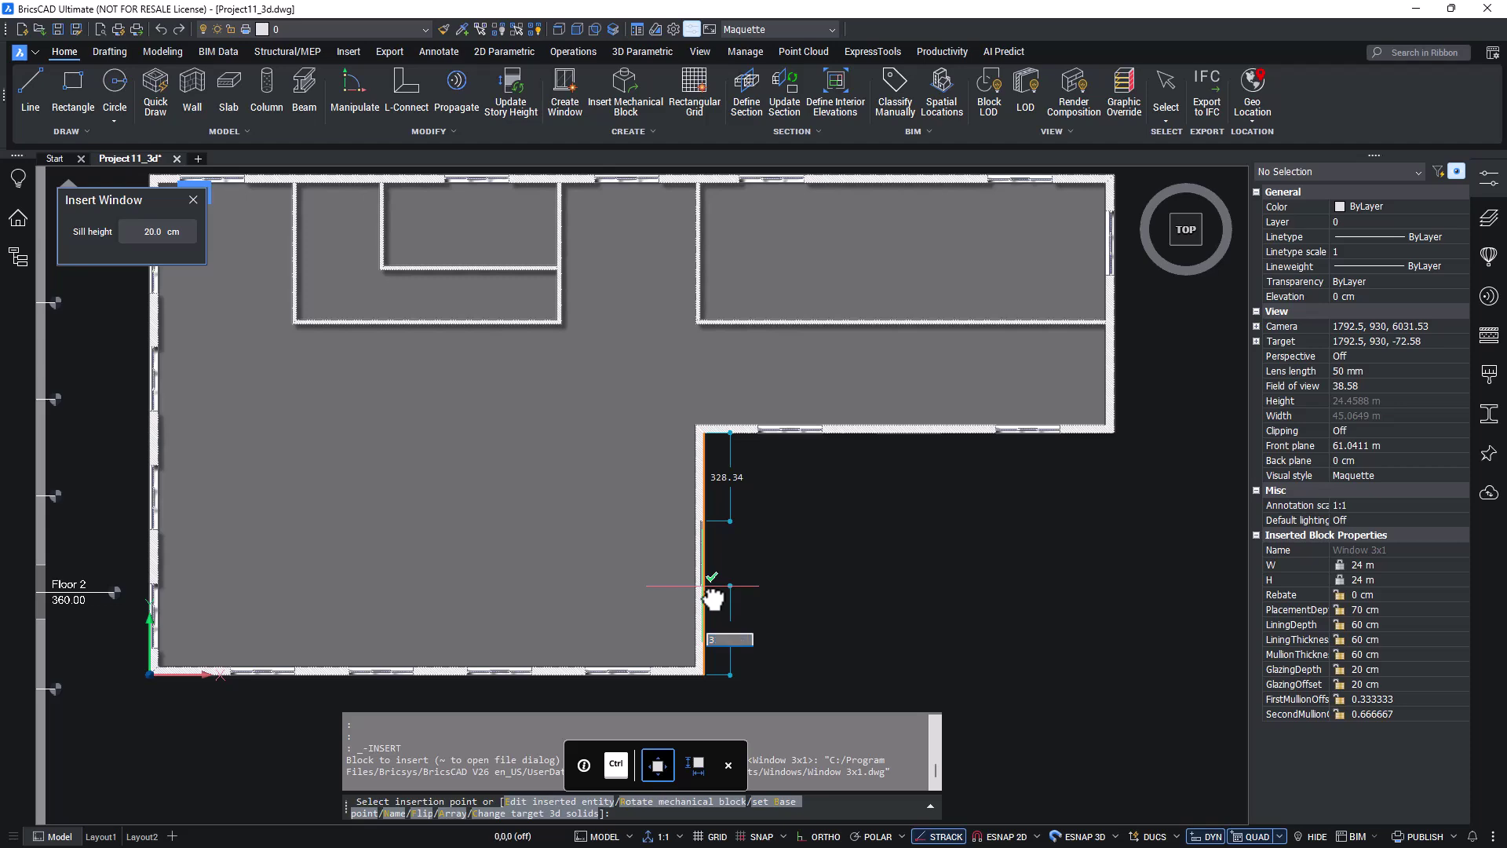
{"action": "type", "text": "30"}
{"action": "key", "text": "Tab"}
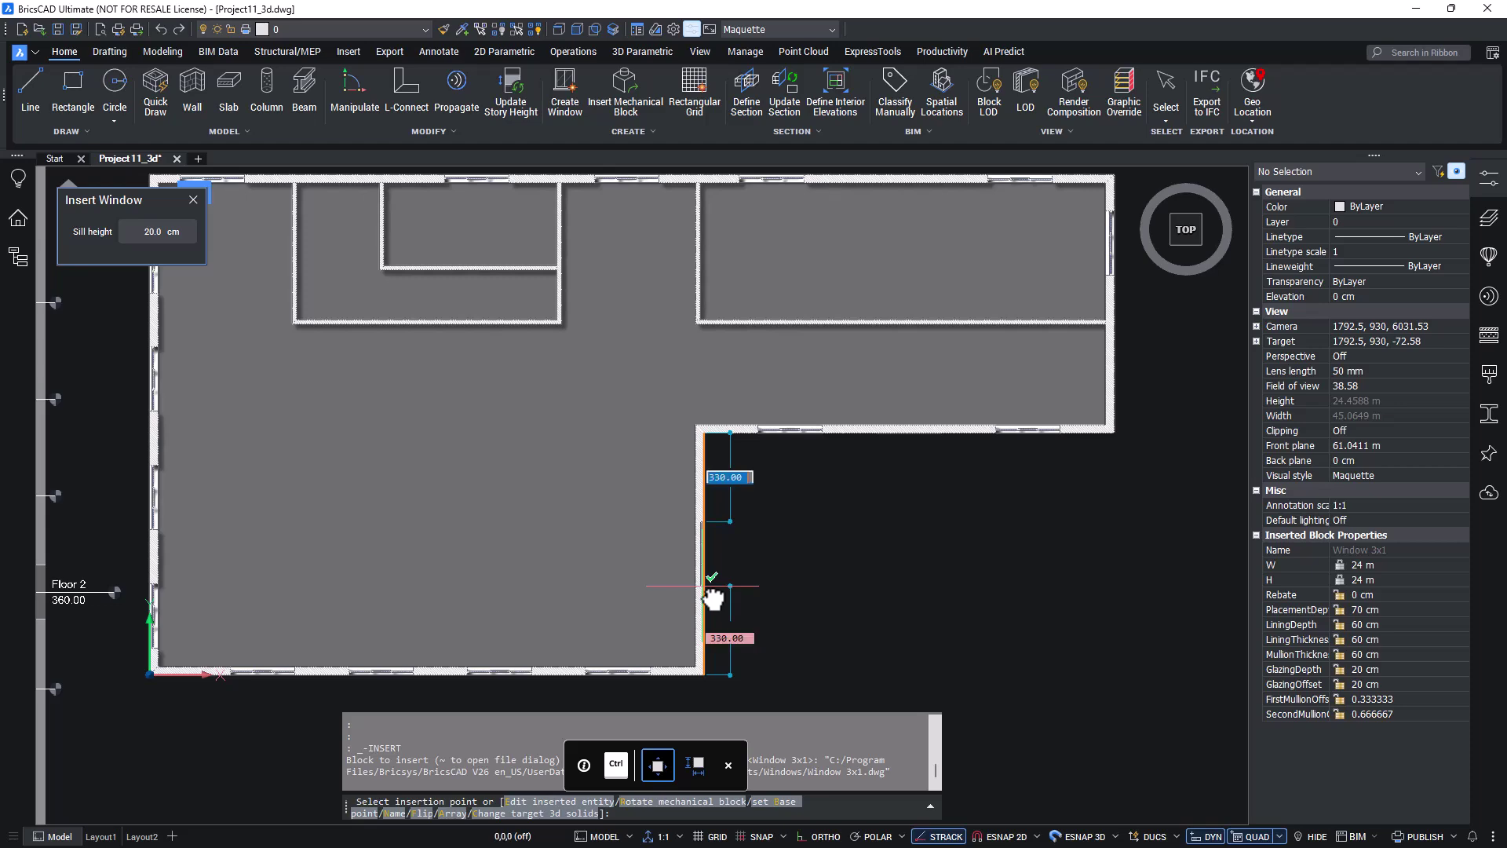
{"action": "key", "text": "Return"}
{"action": "key", "text": "Escape"}
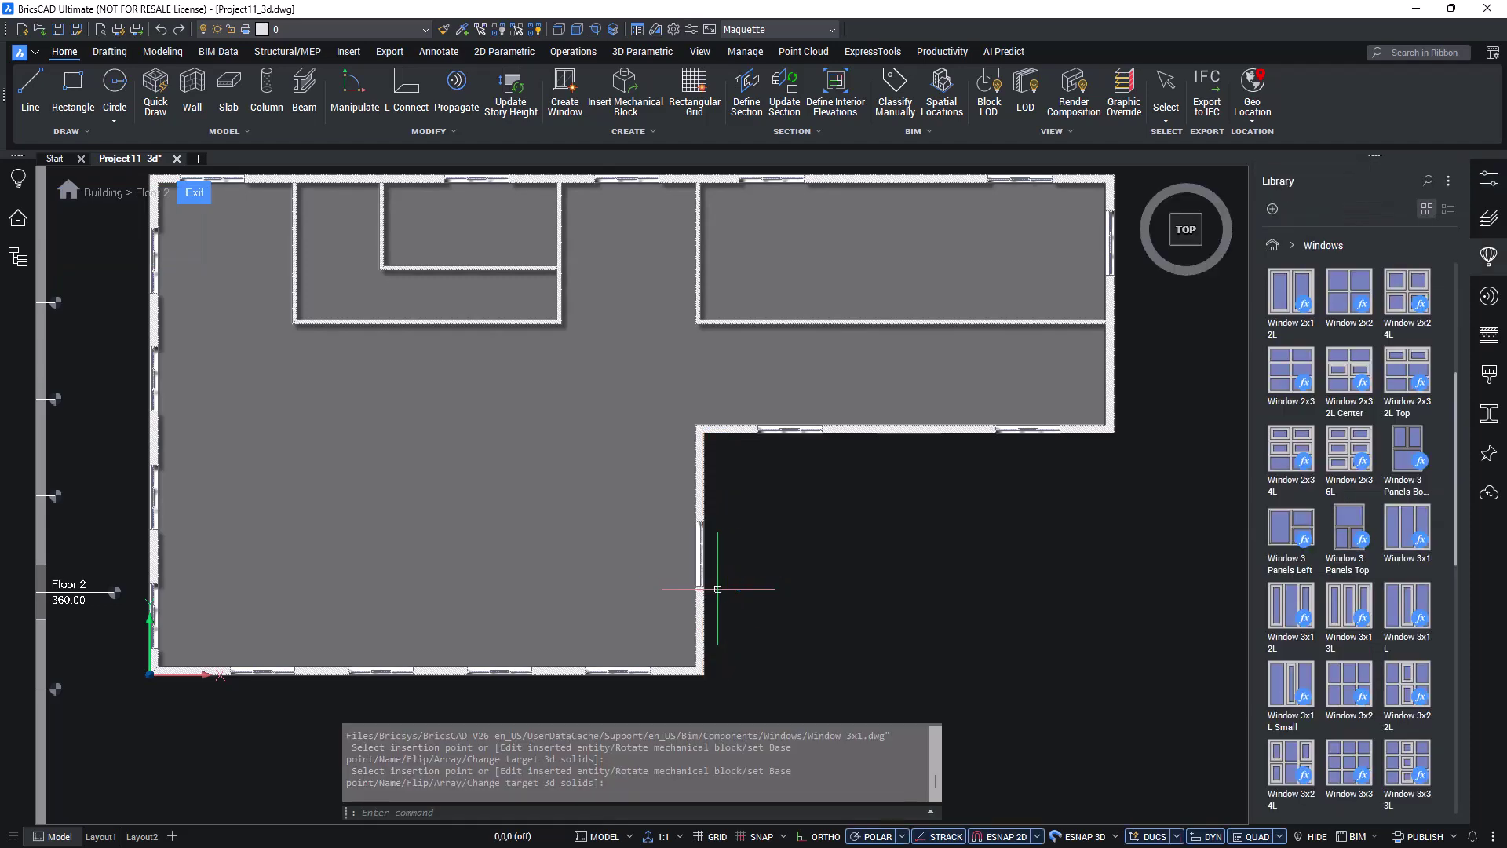
- Exit Floor 2 to an isometric view of the building and select the window above the entrance
{"action": "left_click", "coordinate": [194, 192]}
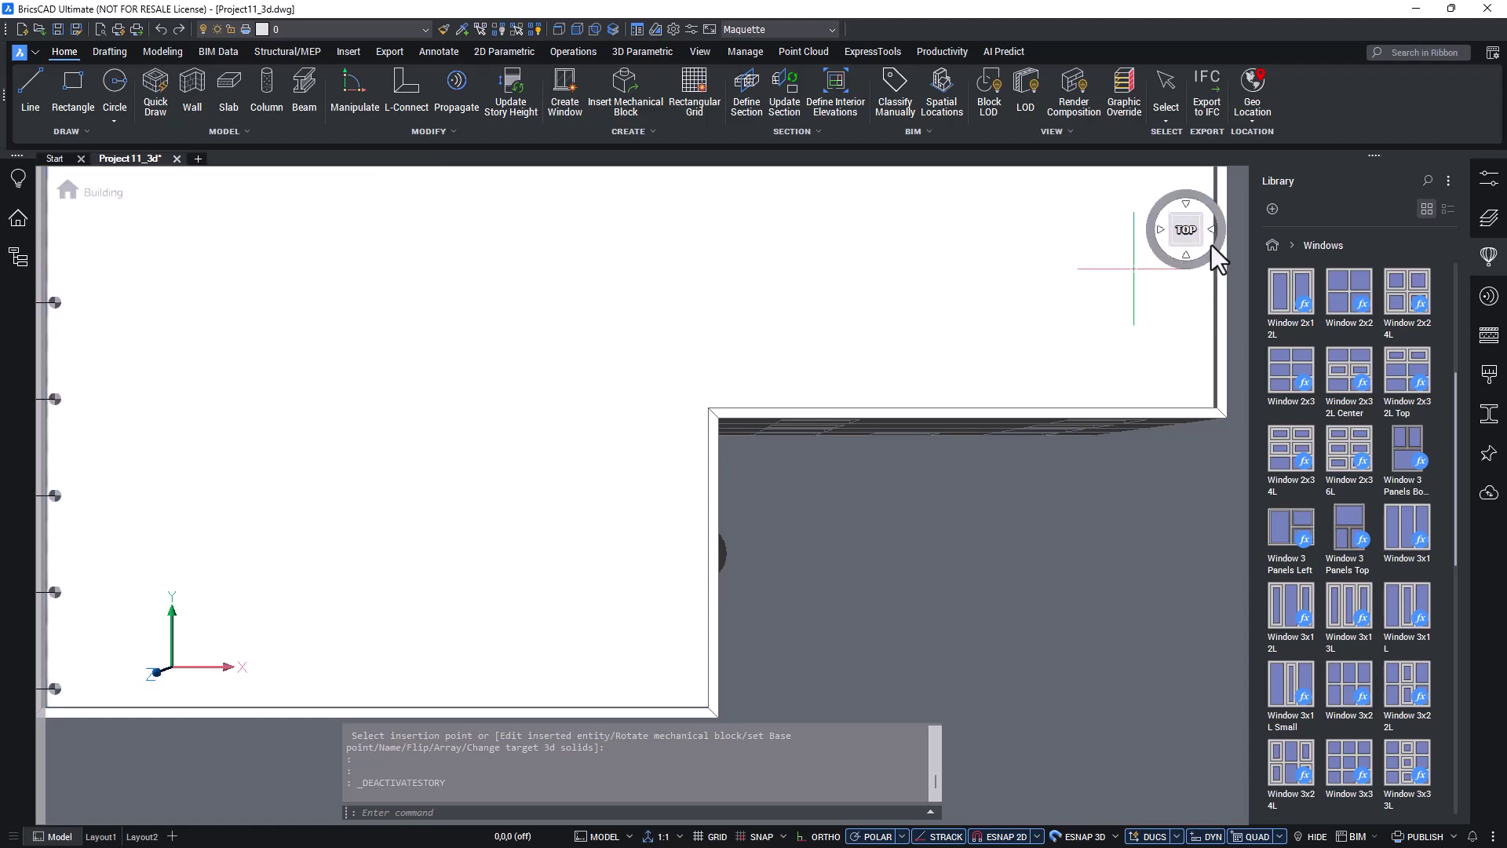
{"action": "left_click", "coordinate": [1201, 246]}
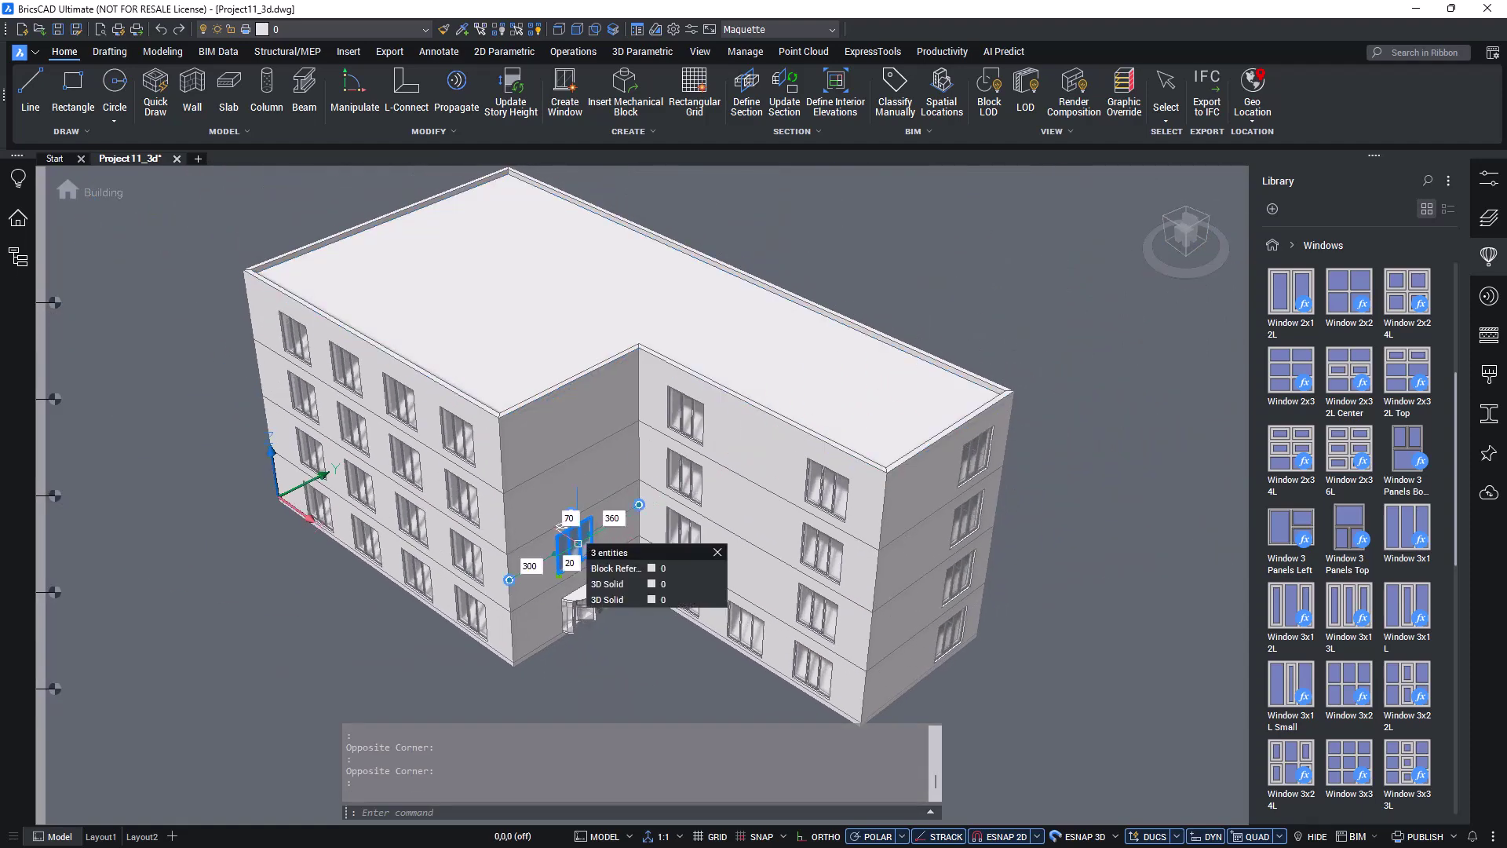
{"action": "left_click", "coordinate": [598, 551]}
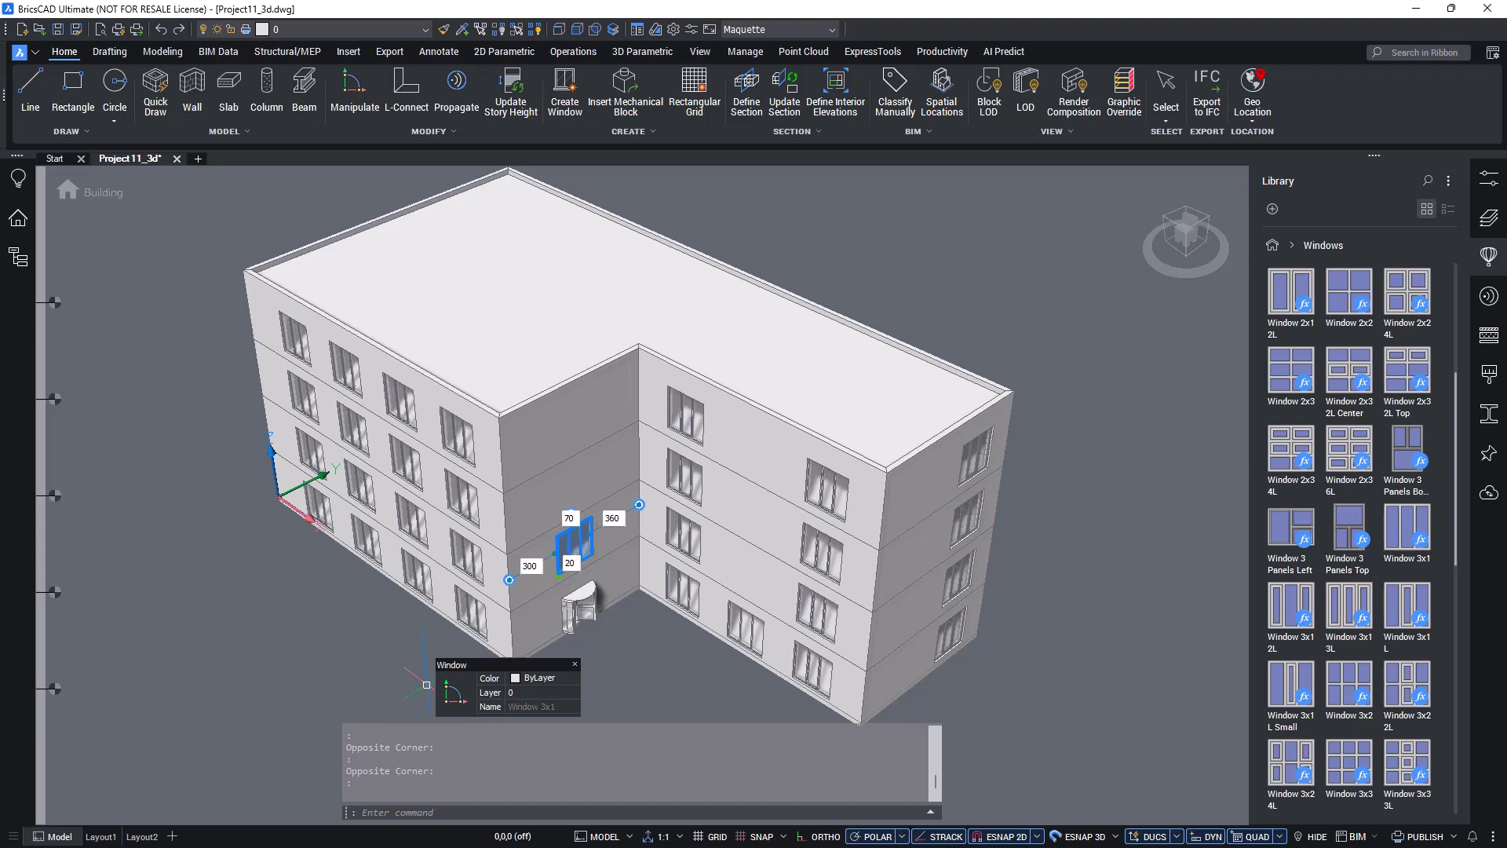
- Show the Mechanical Browser and the Properties of the selected window above the entrance to review its parameters
{"action": "right_click", "coordinate": [19, 322]}
{"action": "mouse_move", "coordinate": [48, 326]}
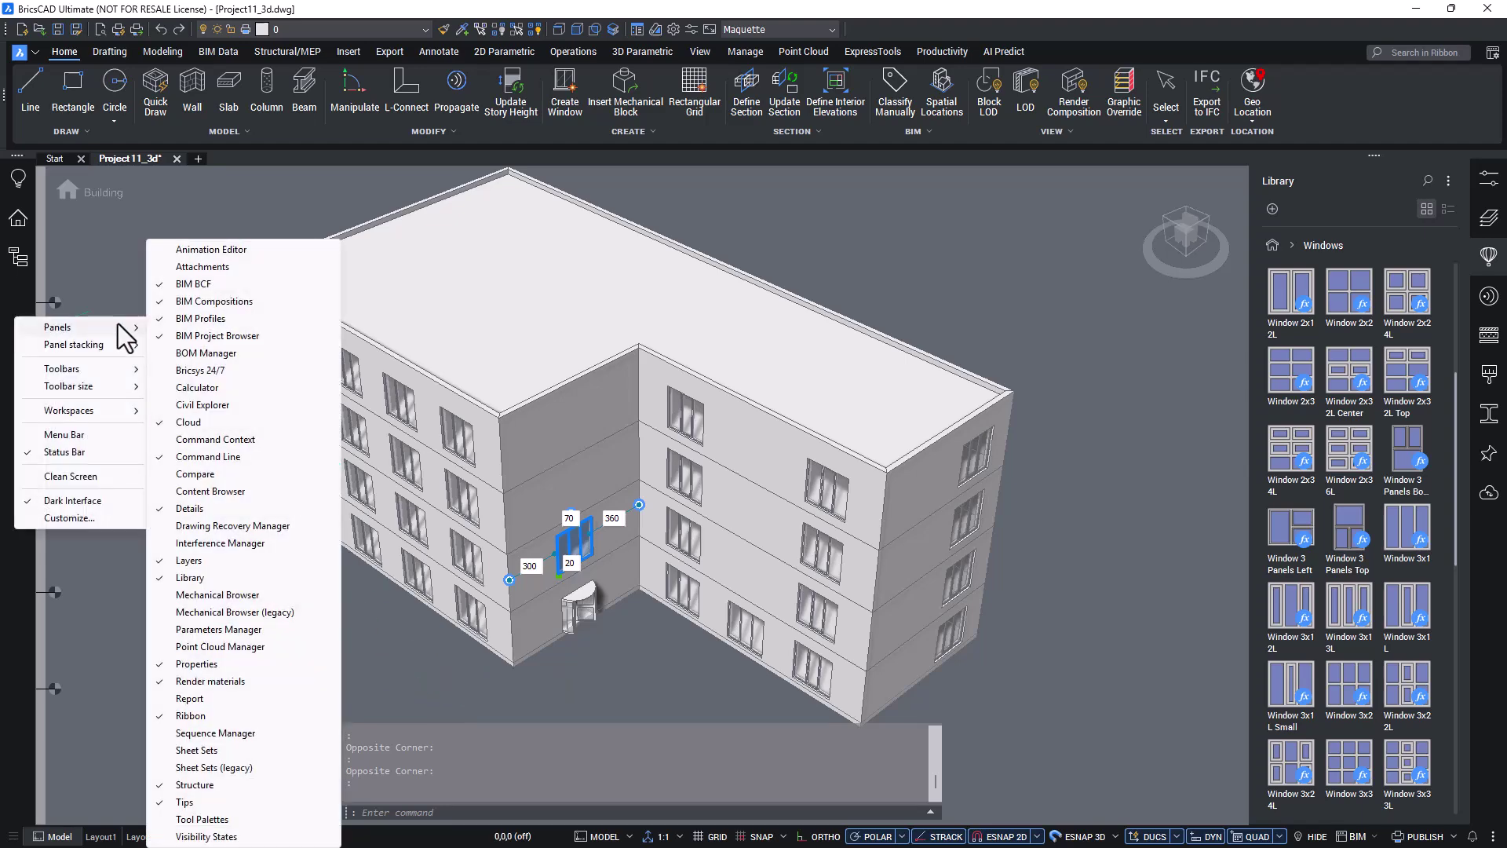
{"action": "left_click", "coordinate": [216, 595]}
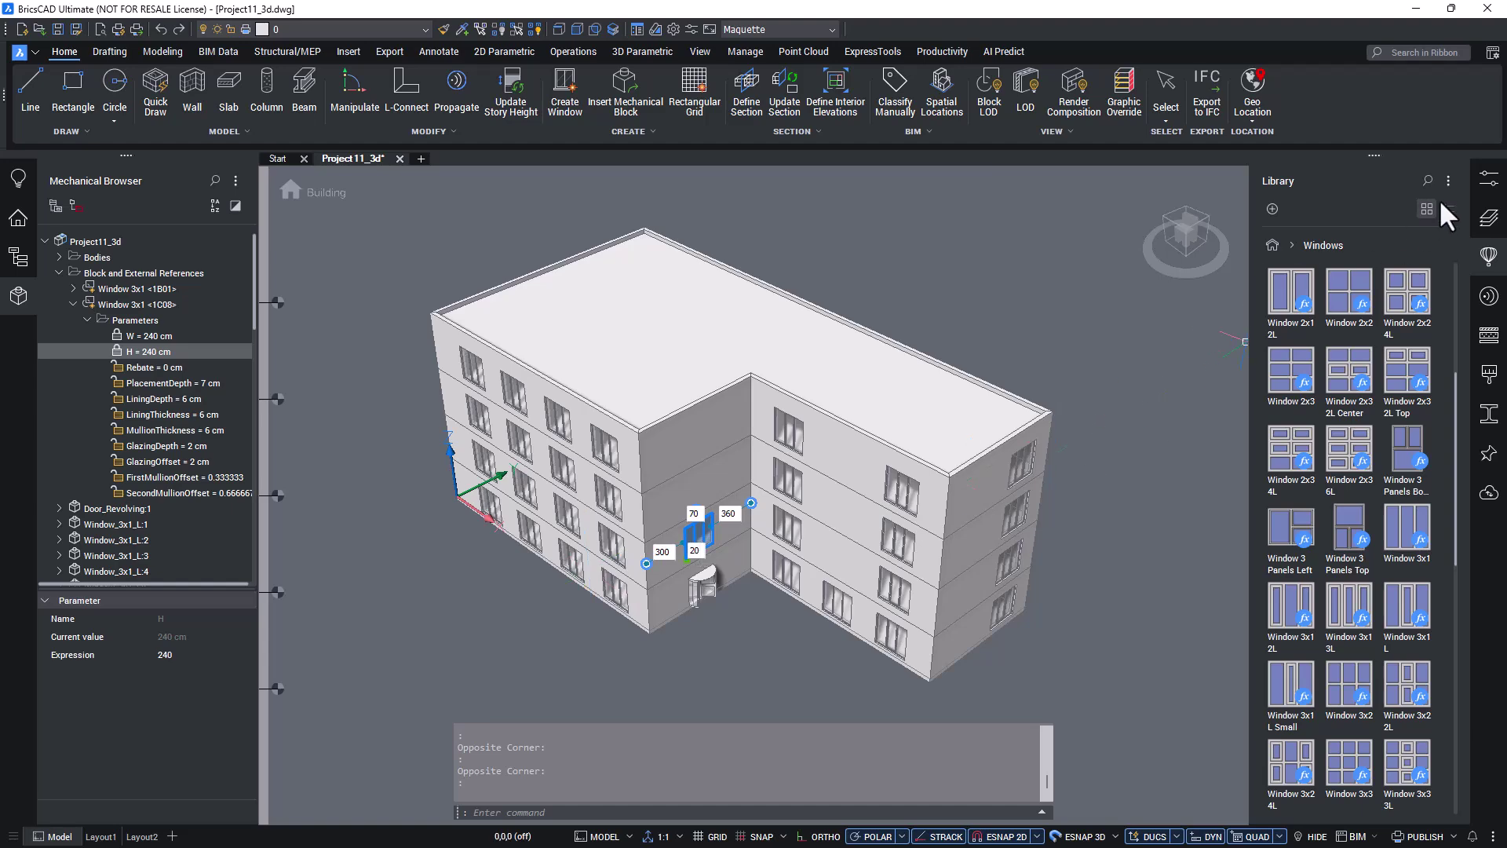
{"action": "left_click", "coordinate": [1488, 179]}
{"action": "left_click_drag", "start_coordinate": [1461, 235], "coordinate": [1454, 468]}
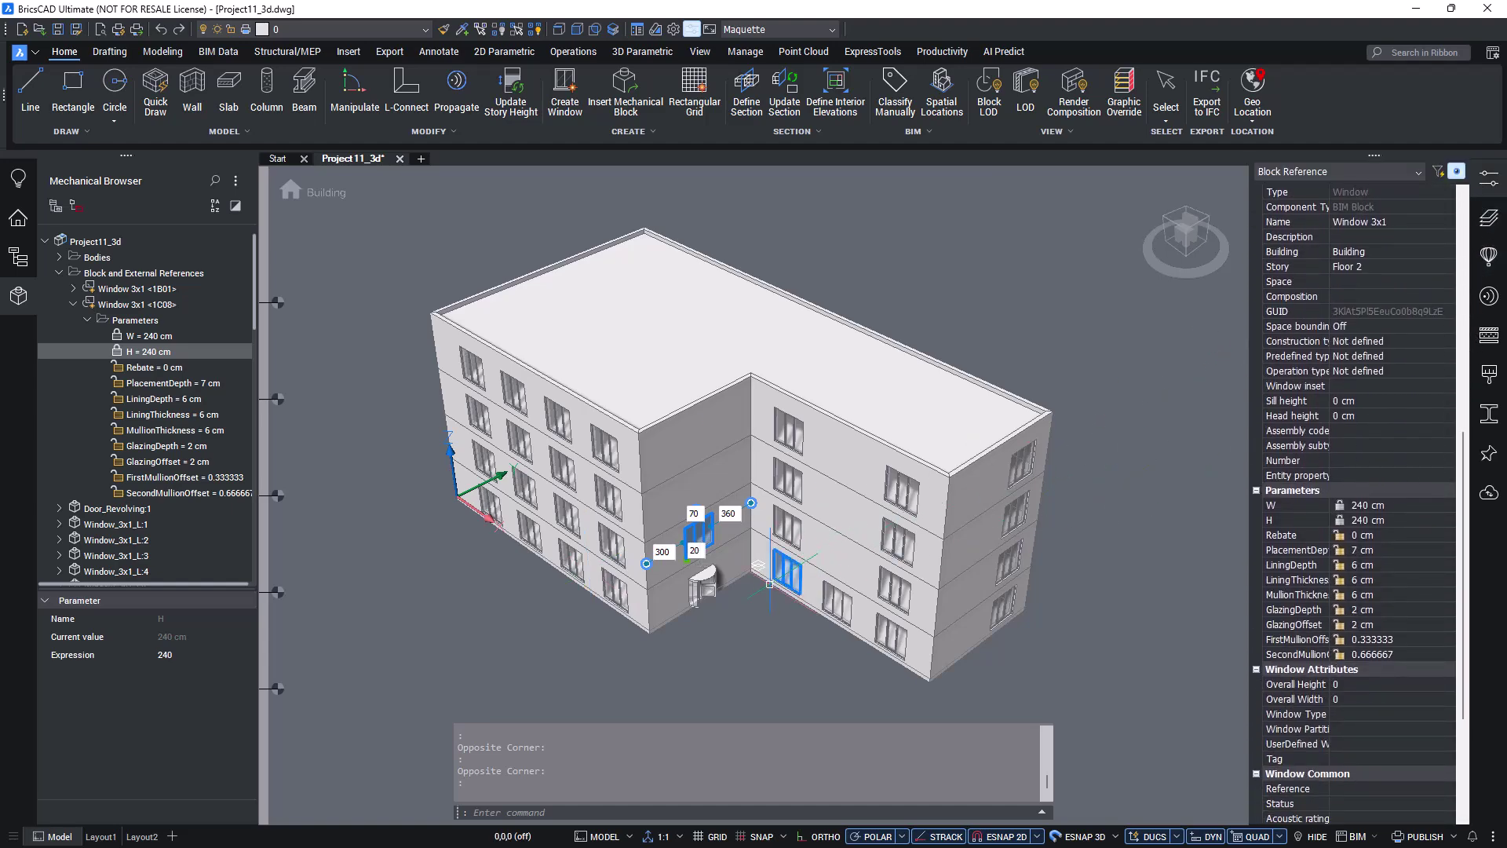
- Set the distance between the top of the selected window and the storey edge above it to 60 cm
{"action": "scroll", "coordinate": [757, 600], "scroll_direction": "up", "scroll_amount": 4}
{"action": "scroll", "coordinate": [777, 608], "scroll_direction": "up", "scroll_amount": 3}
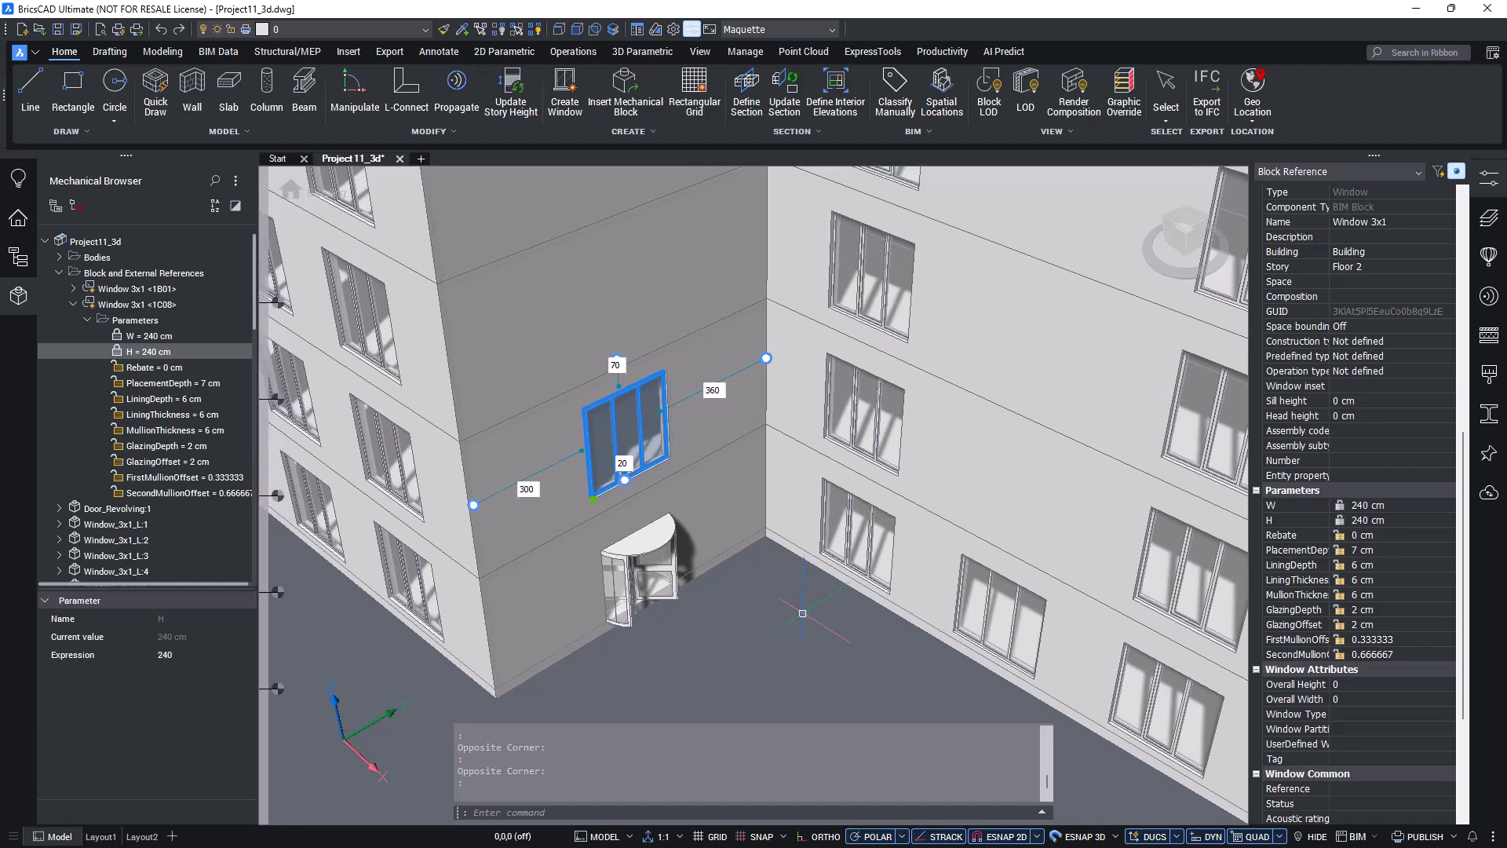
{"action": "mouse_move", "coordinate": [802, 613]}
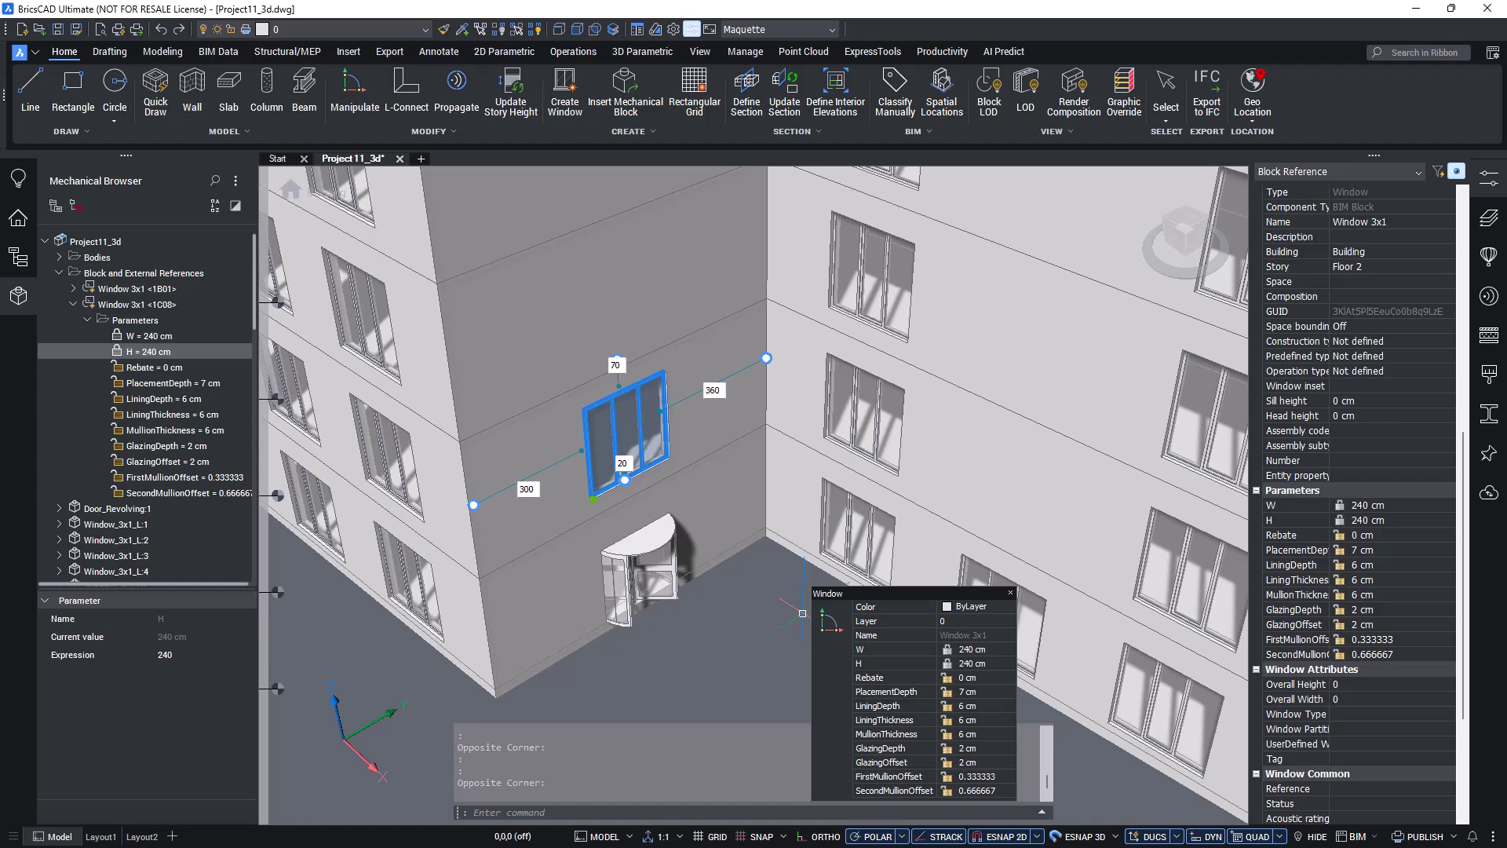
{"action": "left_click", "coordinate": [617, 366]}
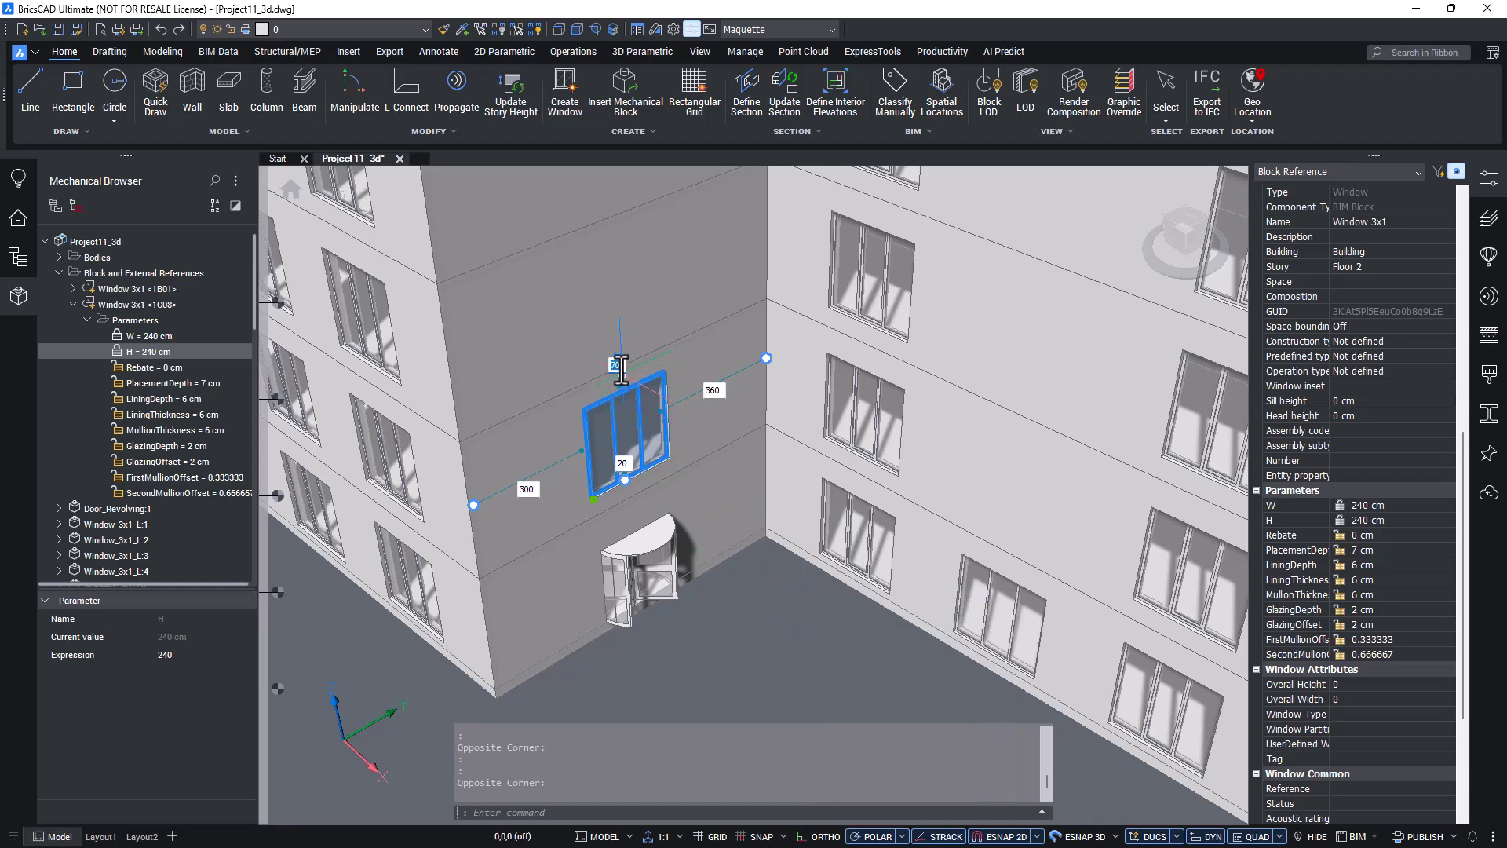
{"action": "type", "text": "60"}
{"action": "key", "text": "Return"}
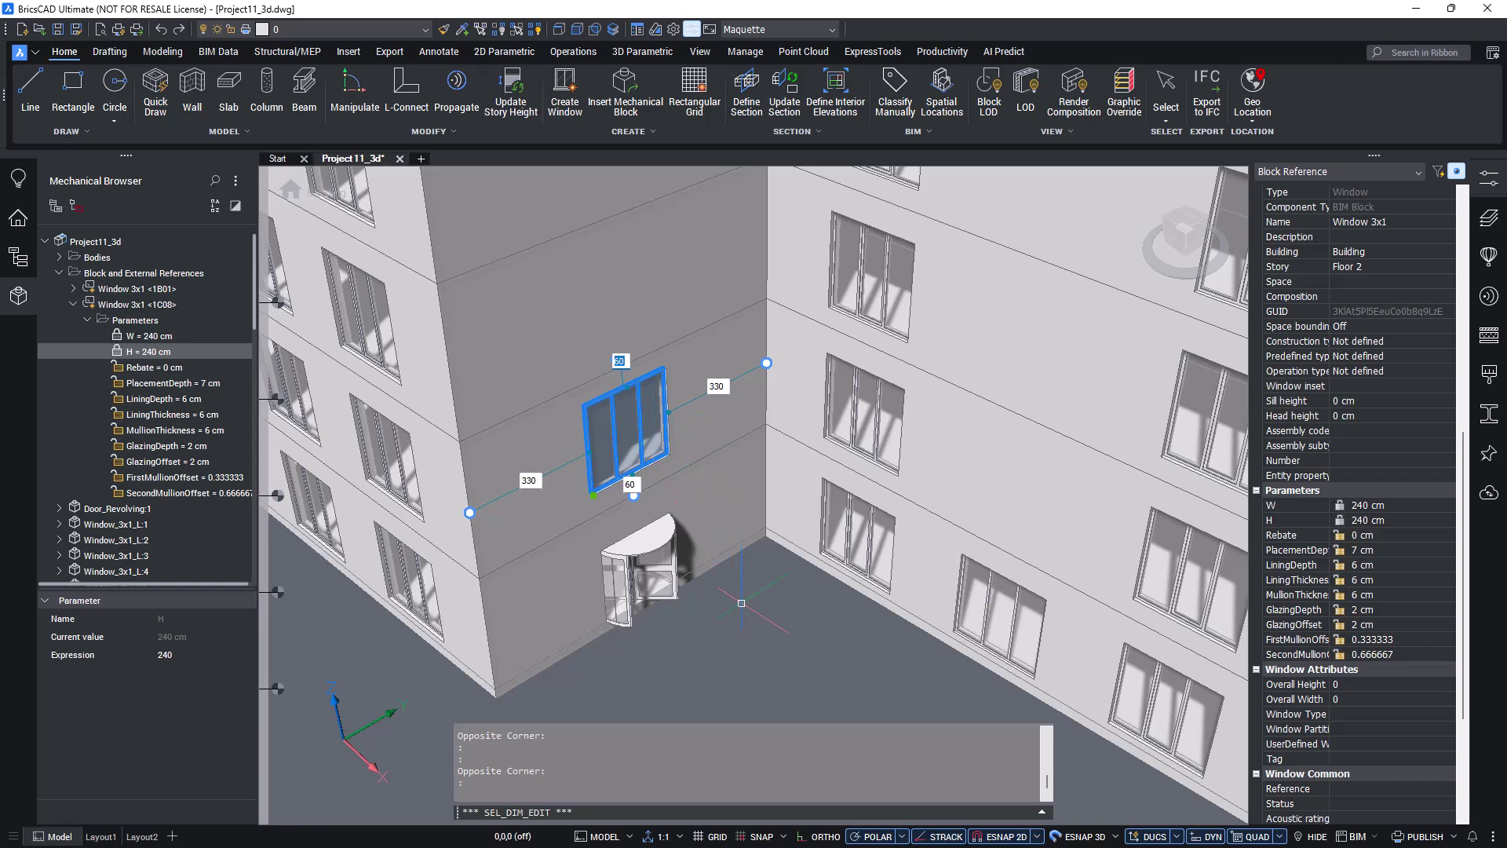
{"action": "scroll", "coordinate": [741, 603], "scroll_direction": "down", "scroll_amount": 5}
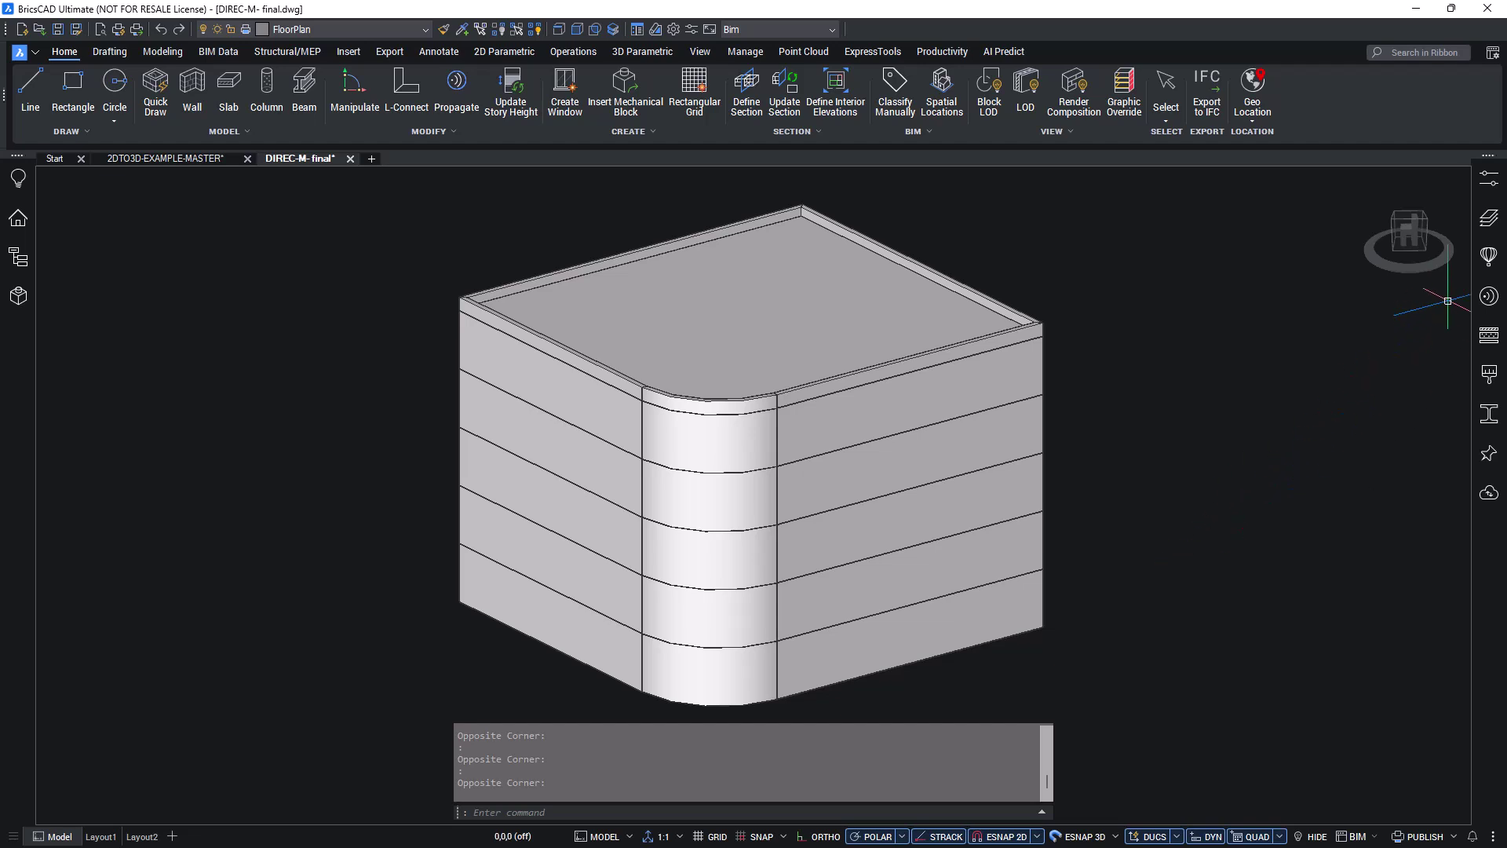
- Begin inserting a Window 1x1 from the library and set its width to 200 cm
{"action": "left_click", "coordinate": [1488, 256]}
{"action": "left_click", "coordinate": [1295, 292]}
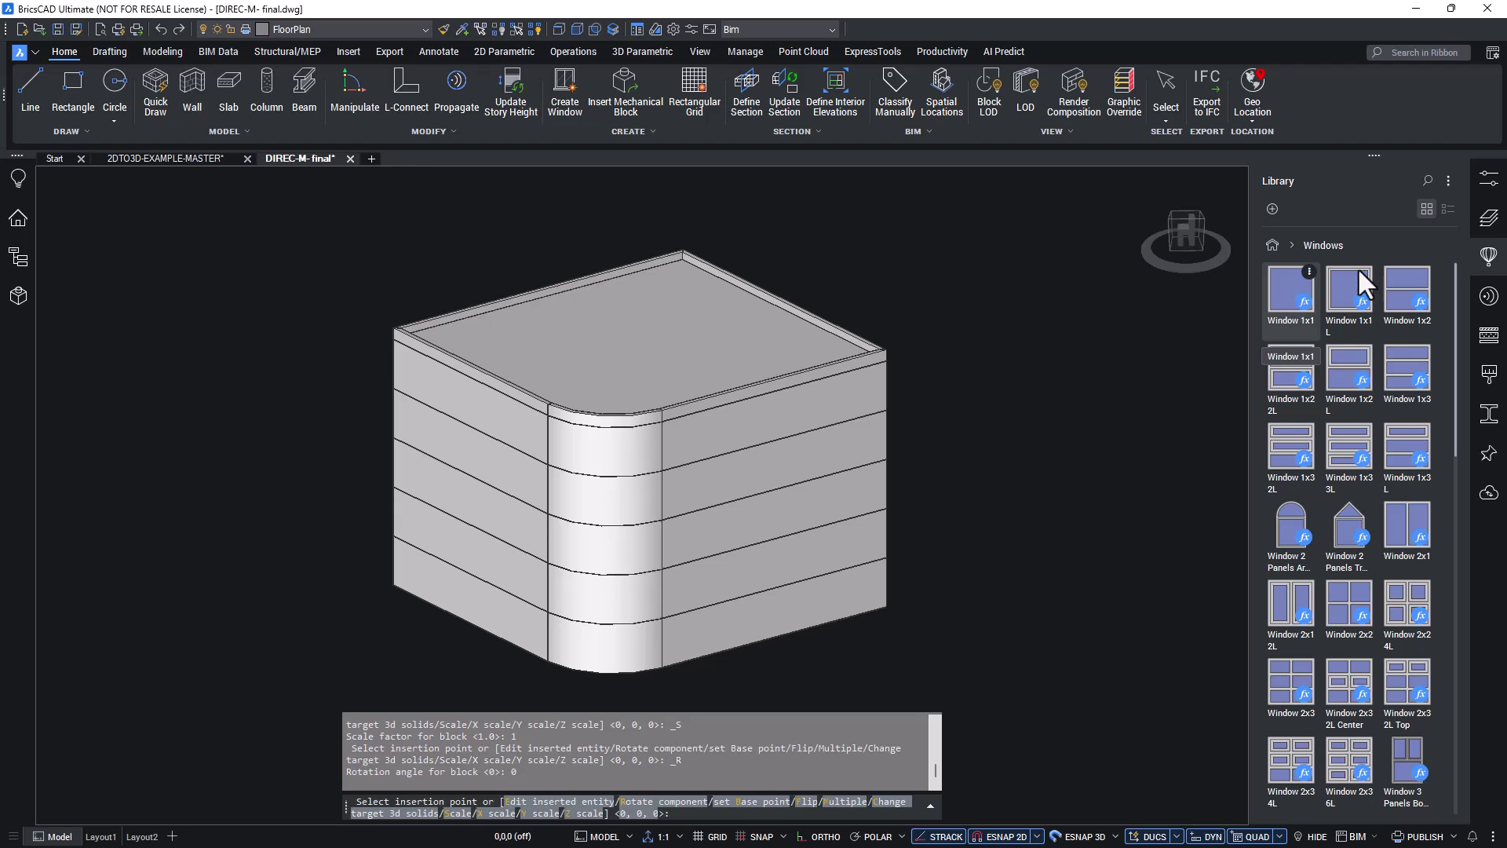
{"action": "left_click", "coordinate": [1488, 179]}
{"action": "left_click", "coordinate": [1362, 565]}
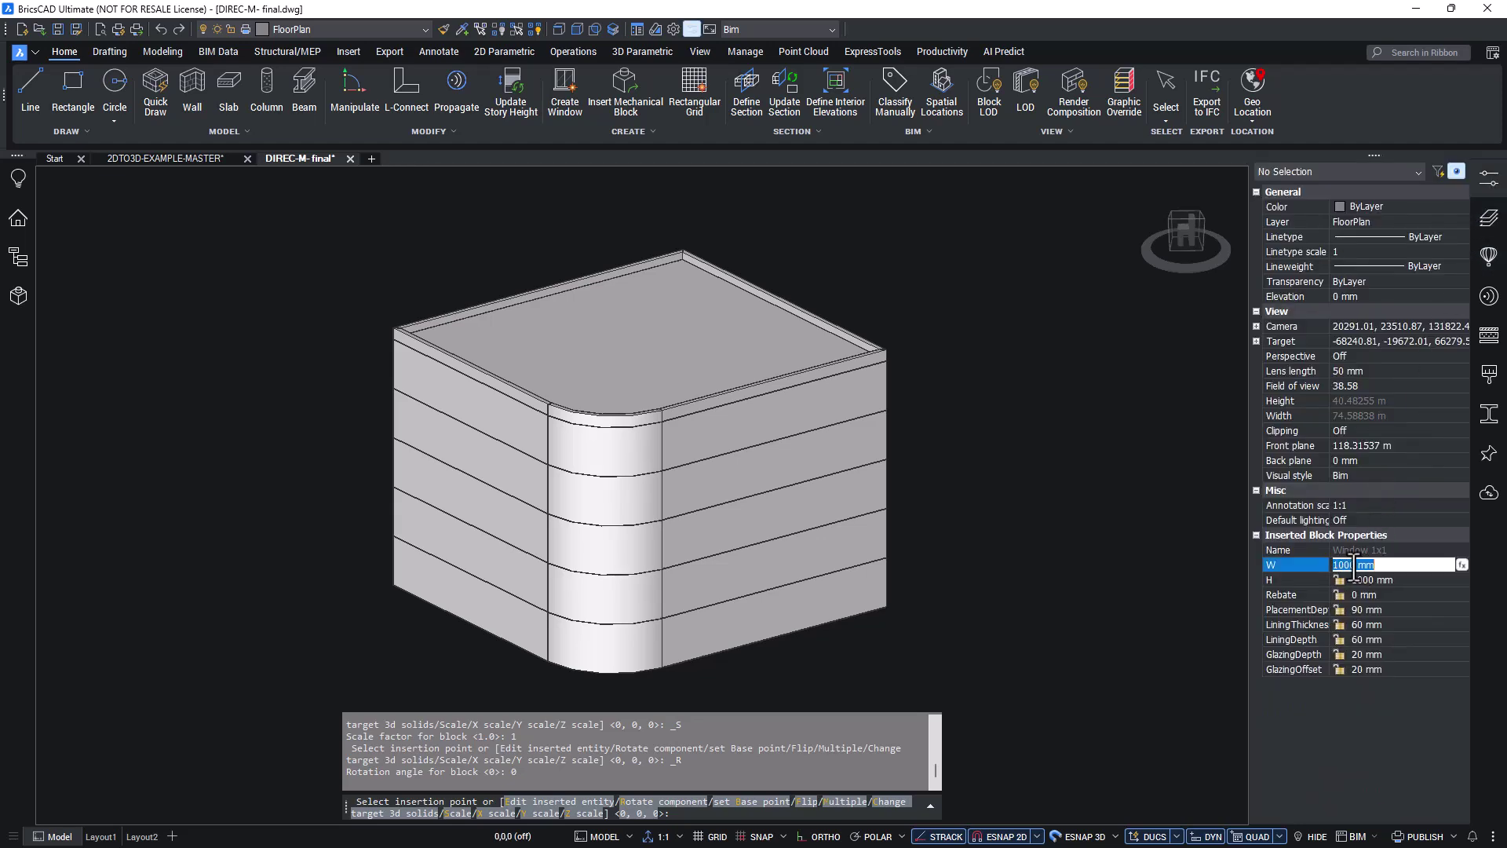
{"action": "type", "text": "200 c"}
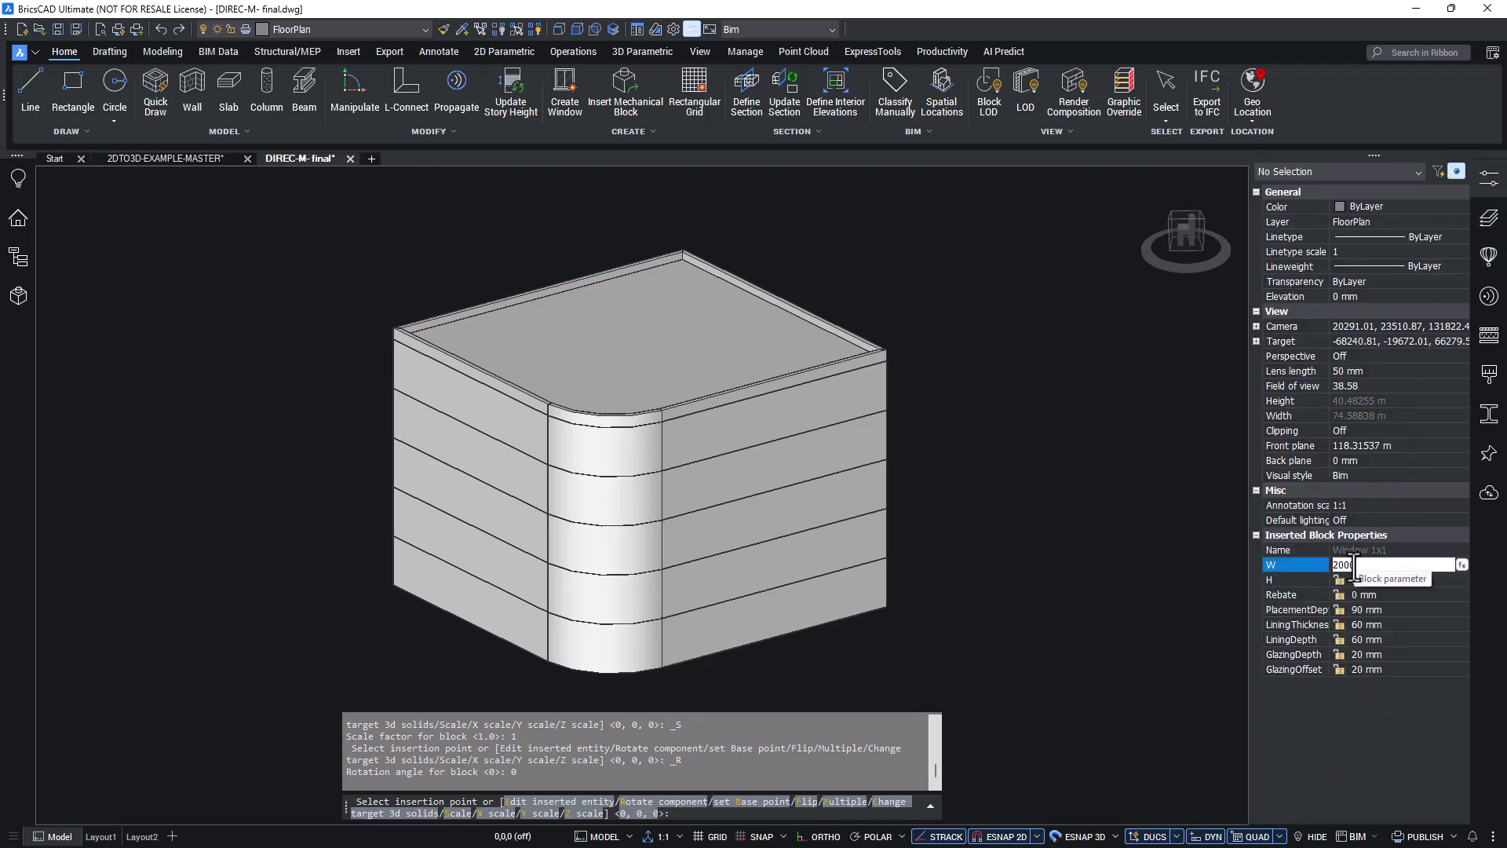
{"action": "type", "text": "m"}
{"action": "key", "text": "Return"}
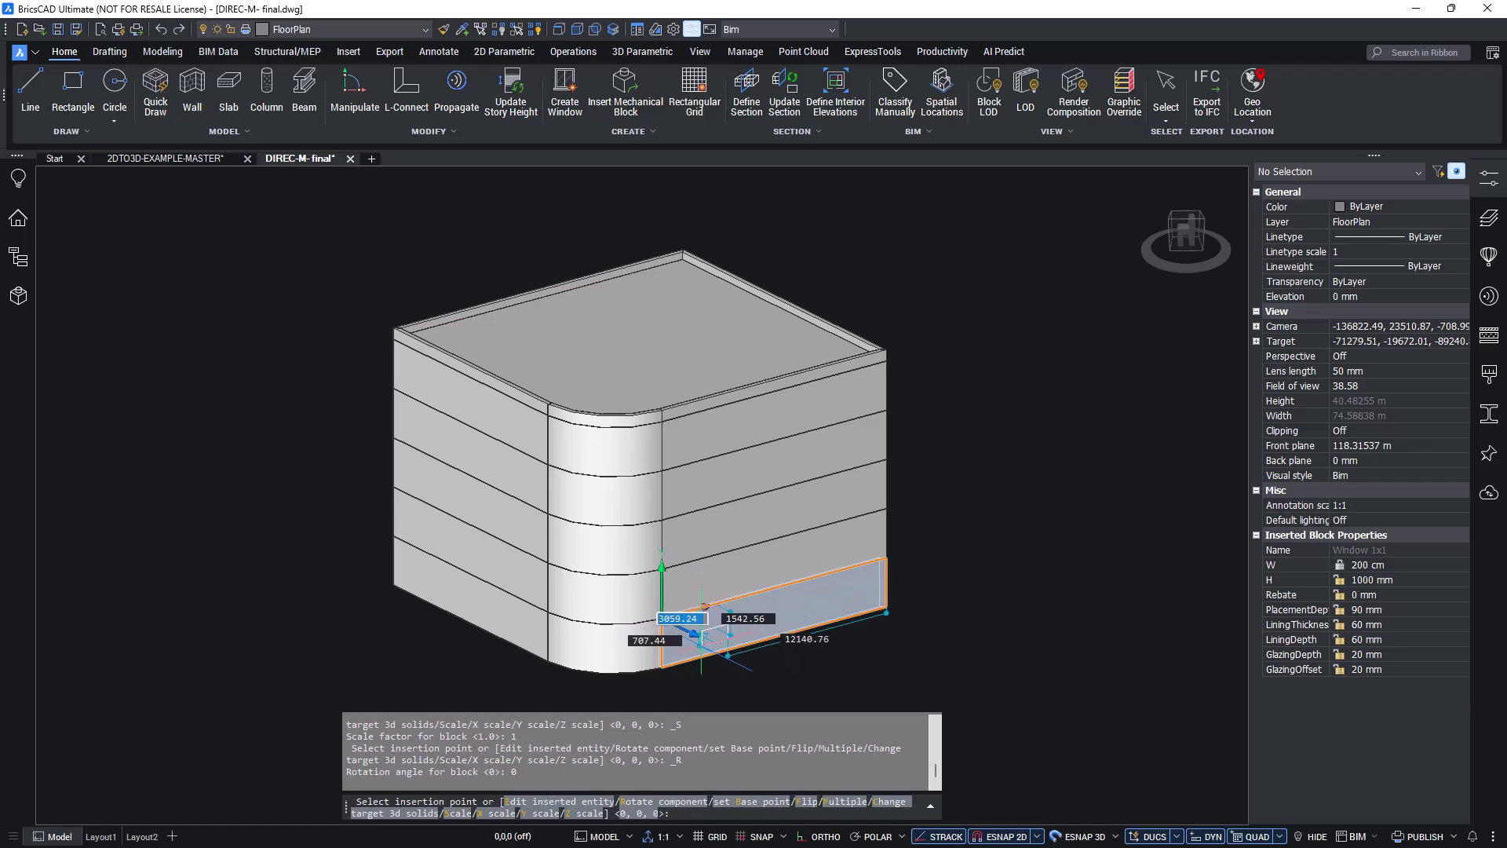
- Position the window on the ground-floor wall beside the curved corner, 5700 mm from the wall's near edge and 1250 mm below its upper edge
{"action": "scroll", "coordinate": [701, 635], "scroll_direction": "up", "scroll_amount": 5}
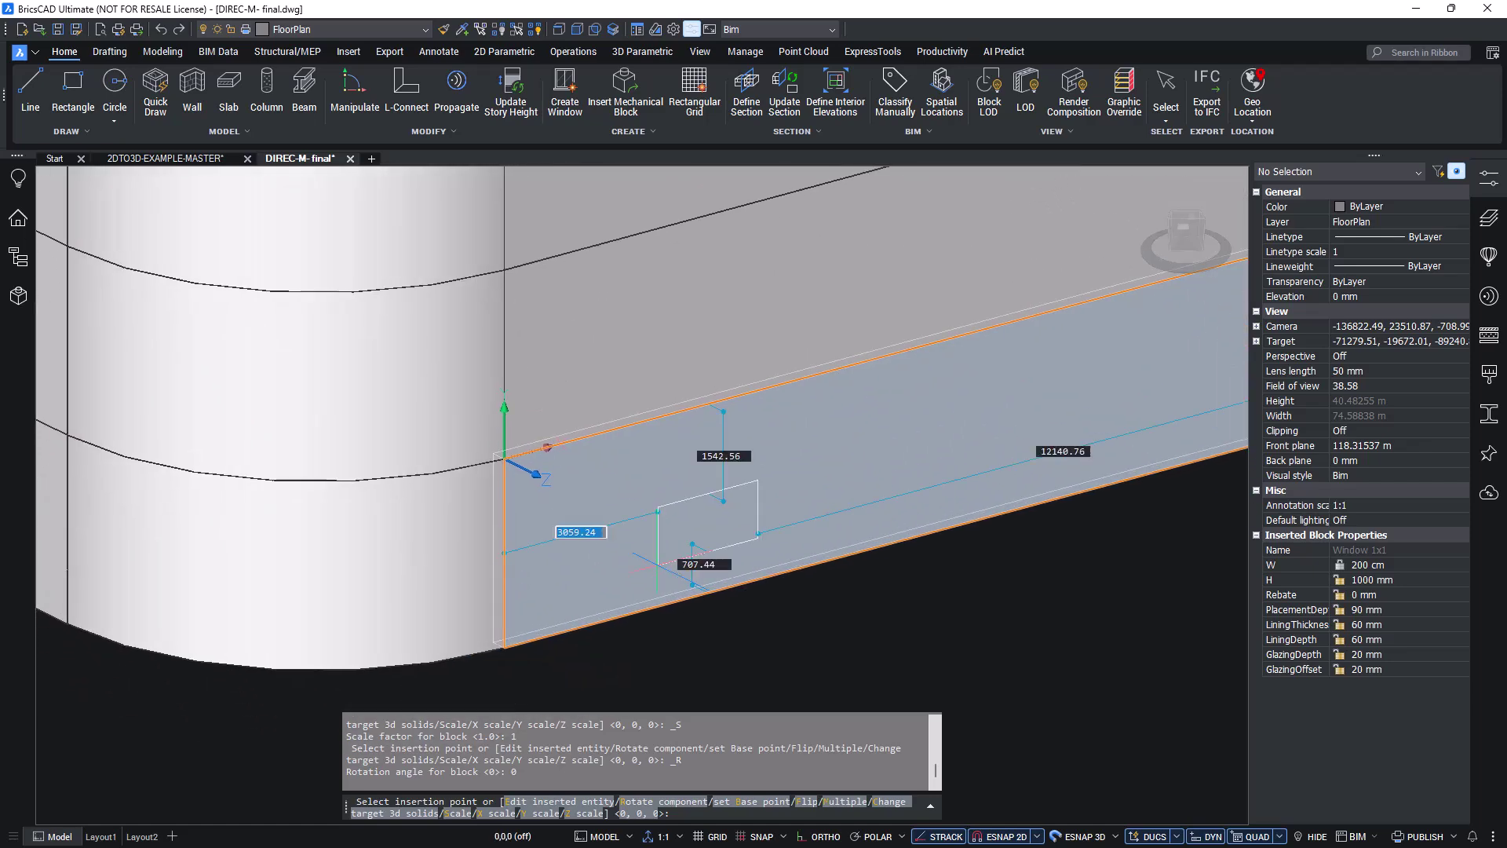
{"action": "type", "text": "5700"}
{"action": "key", "text": "Tab"}
{"action": "type", "text": "12"}
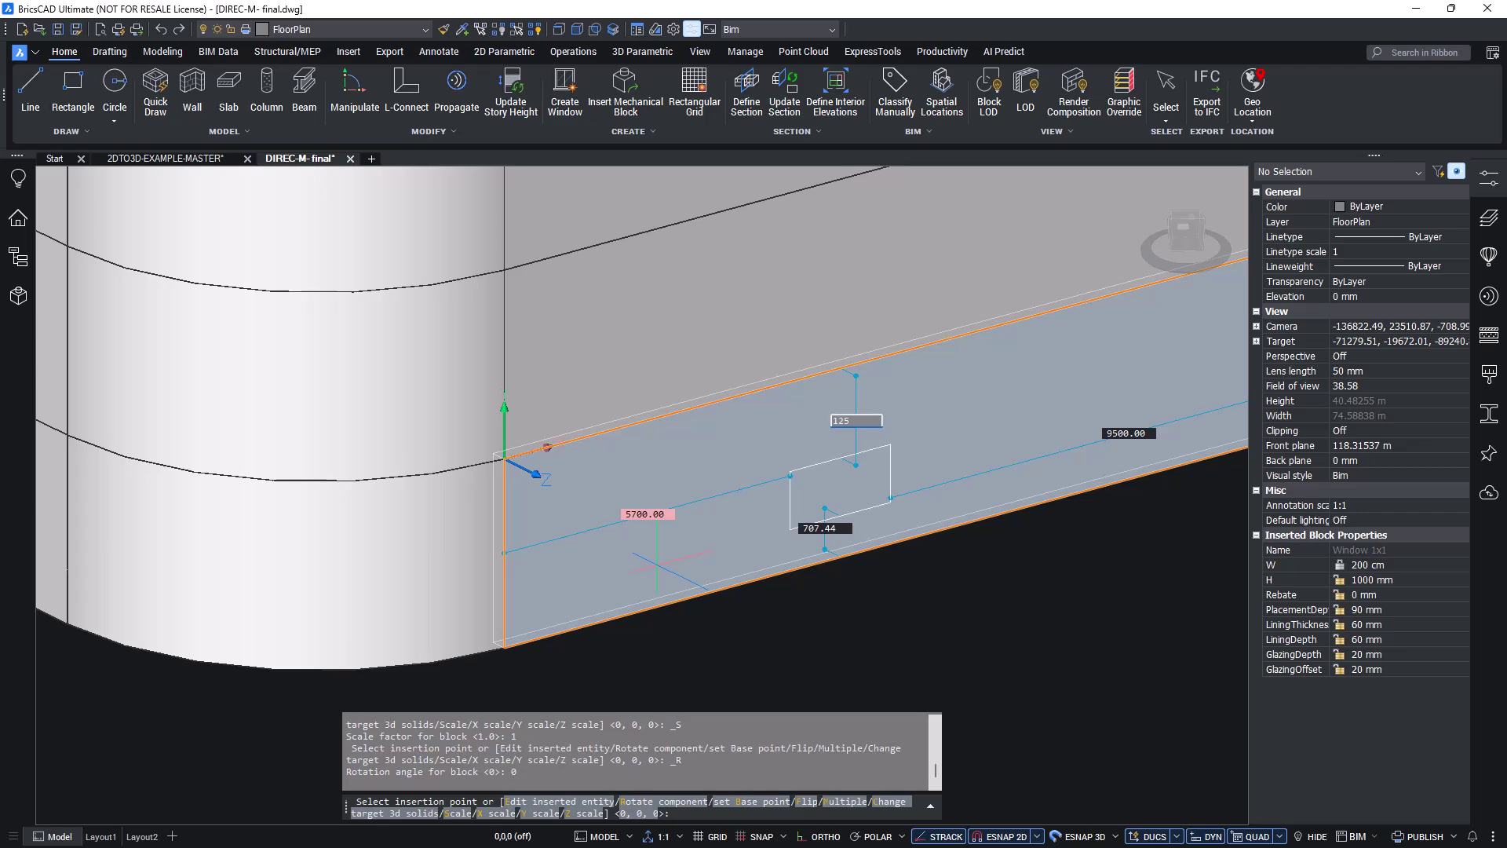
{"action": "type", "text": "50"}
{"action": "key", "text": "Tab"}
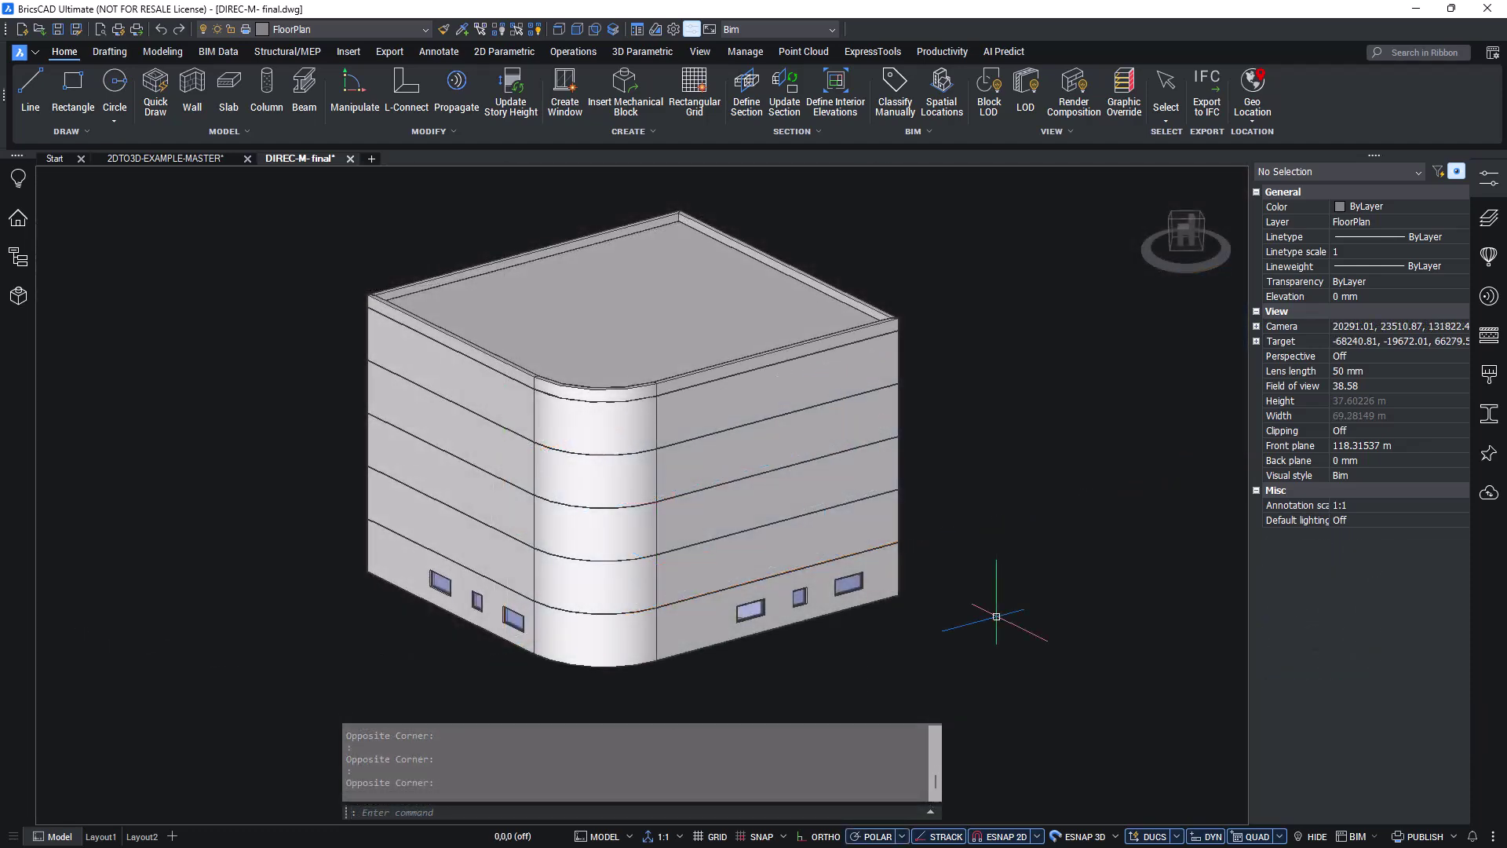
- Copy the three ground-floor windows on the wall with the bare upper storeys facing the entrance corner's far side as a five-item vertical array, one storey apart
{"action": "left_click", "coordinate": [750, 611]}
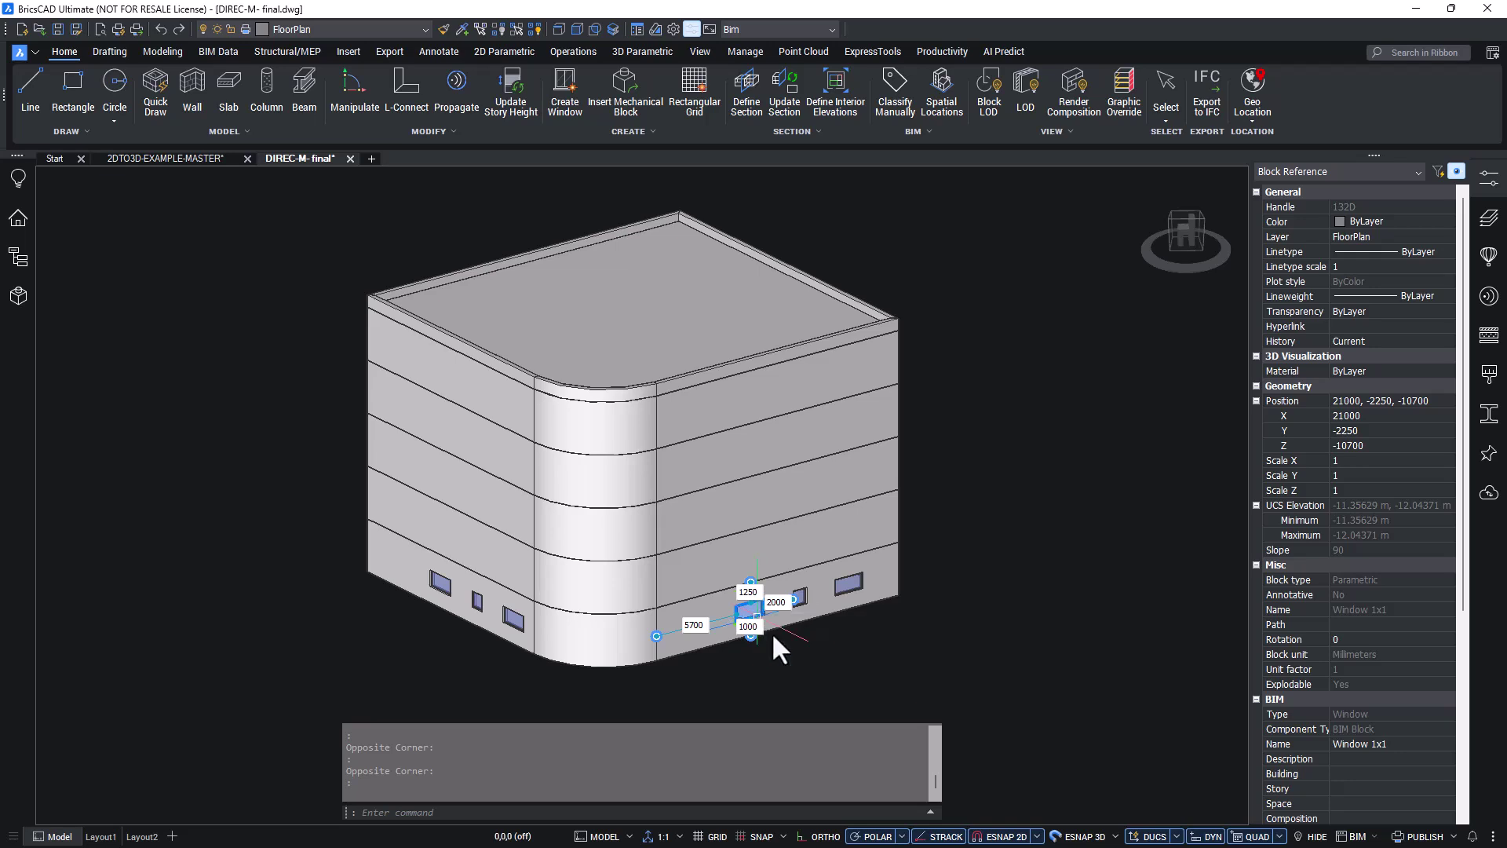
{"action": "left_click", "coordinate": [798, 597]}
{"action": "left_click", "coordinate": [848, 583]}
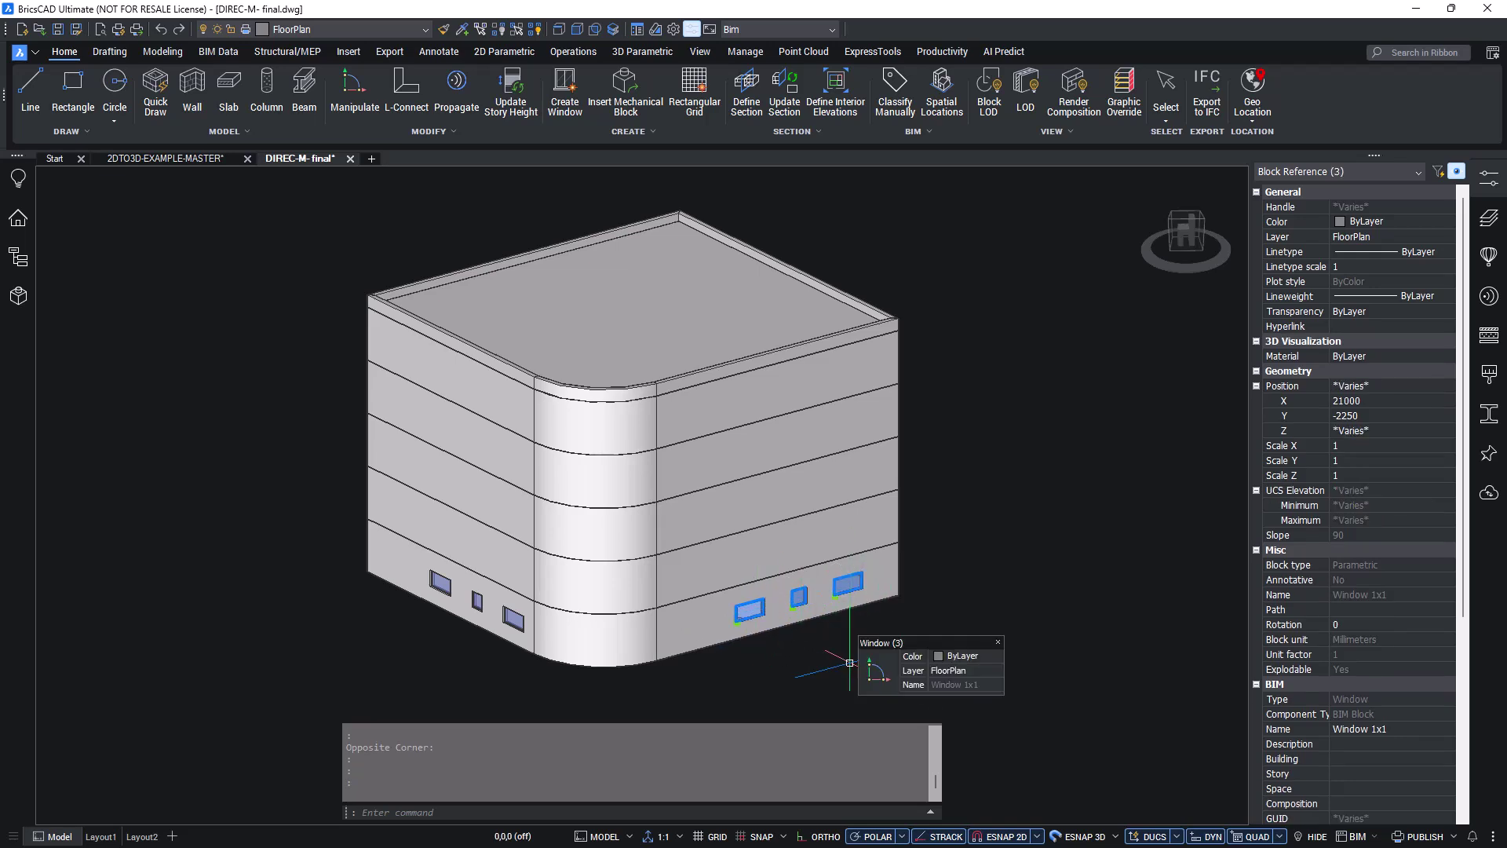
{"action": "type", "text": "copy"}
{"action": "key", "text": "Return"}
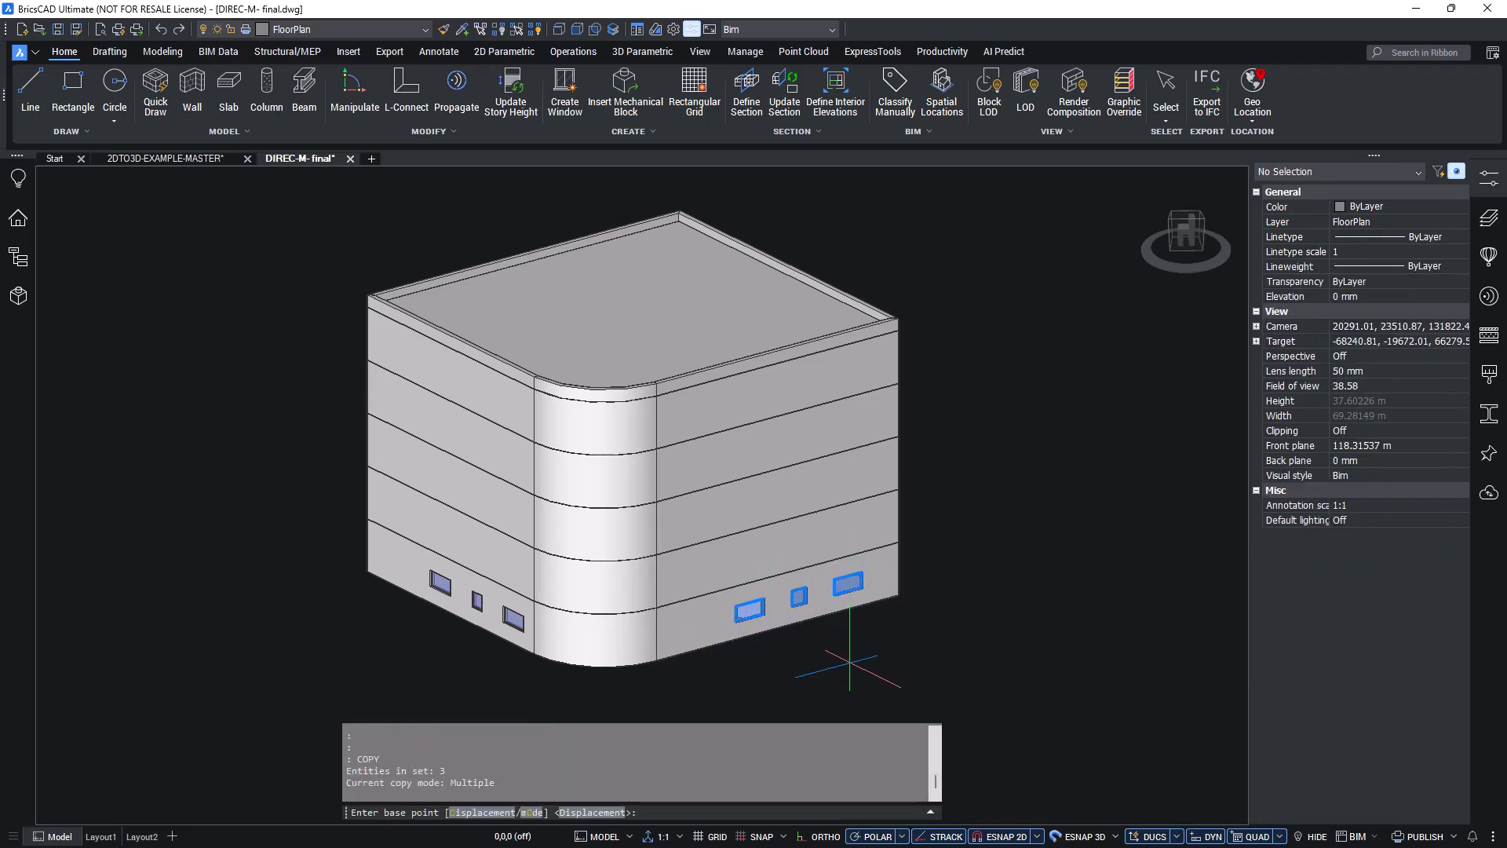
{"action": "left_click", "coordinate": [656, 662]}
{"action": "type", "text": "A"}
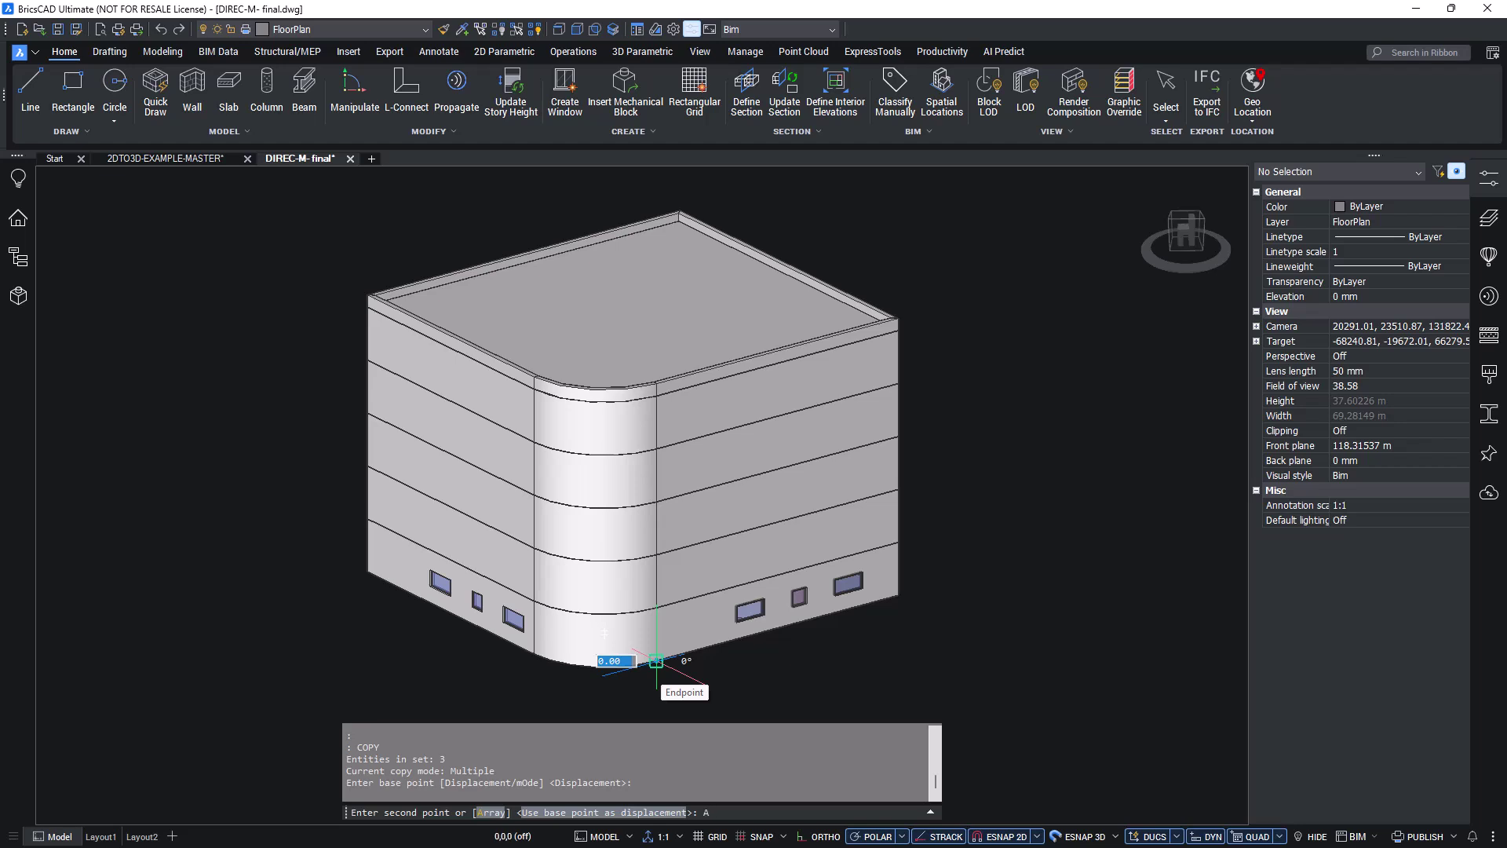
{"action": "key", "text": "Return"}
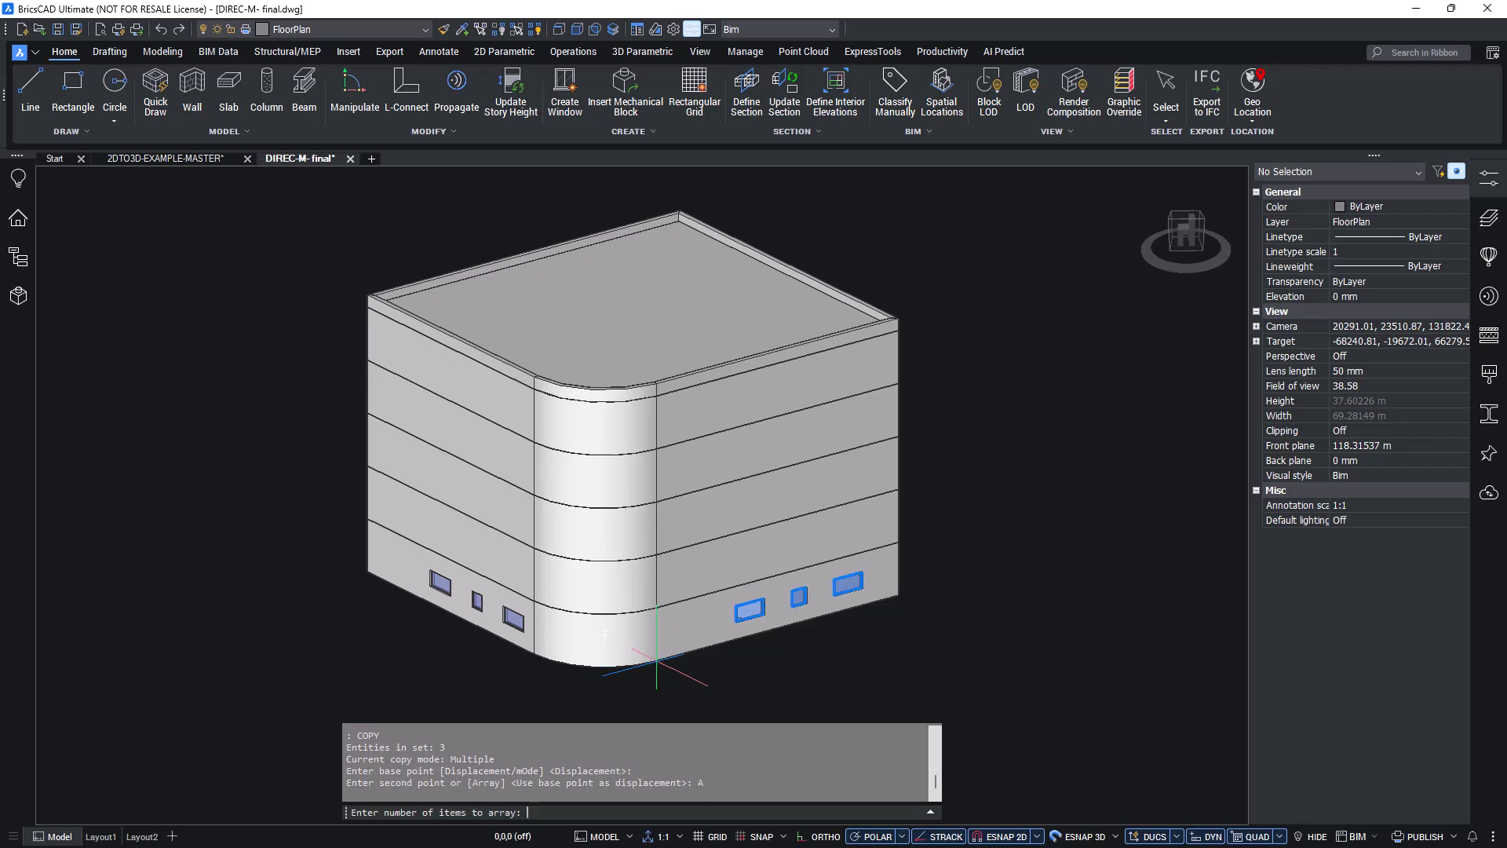
{"action": "type", "text": "5"}
{"action": "key", "text": "Return"}
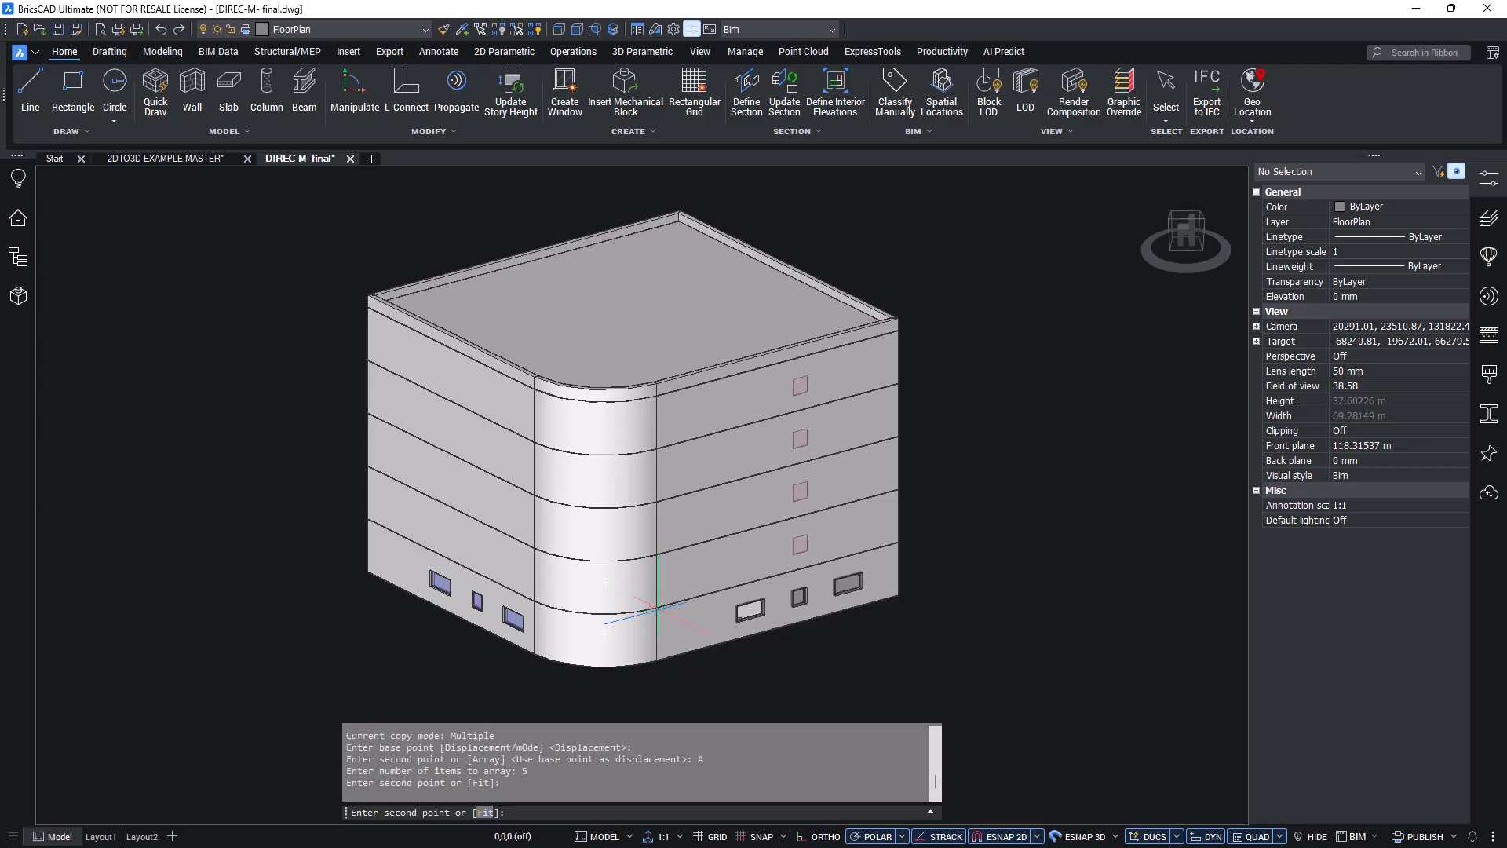
{"action": "left_click", "coordinate": [747, 554]}
{"action": "key", "text": "Return"}
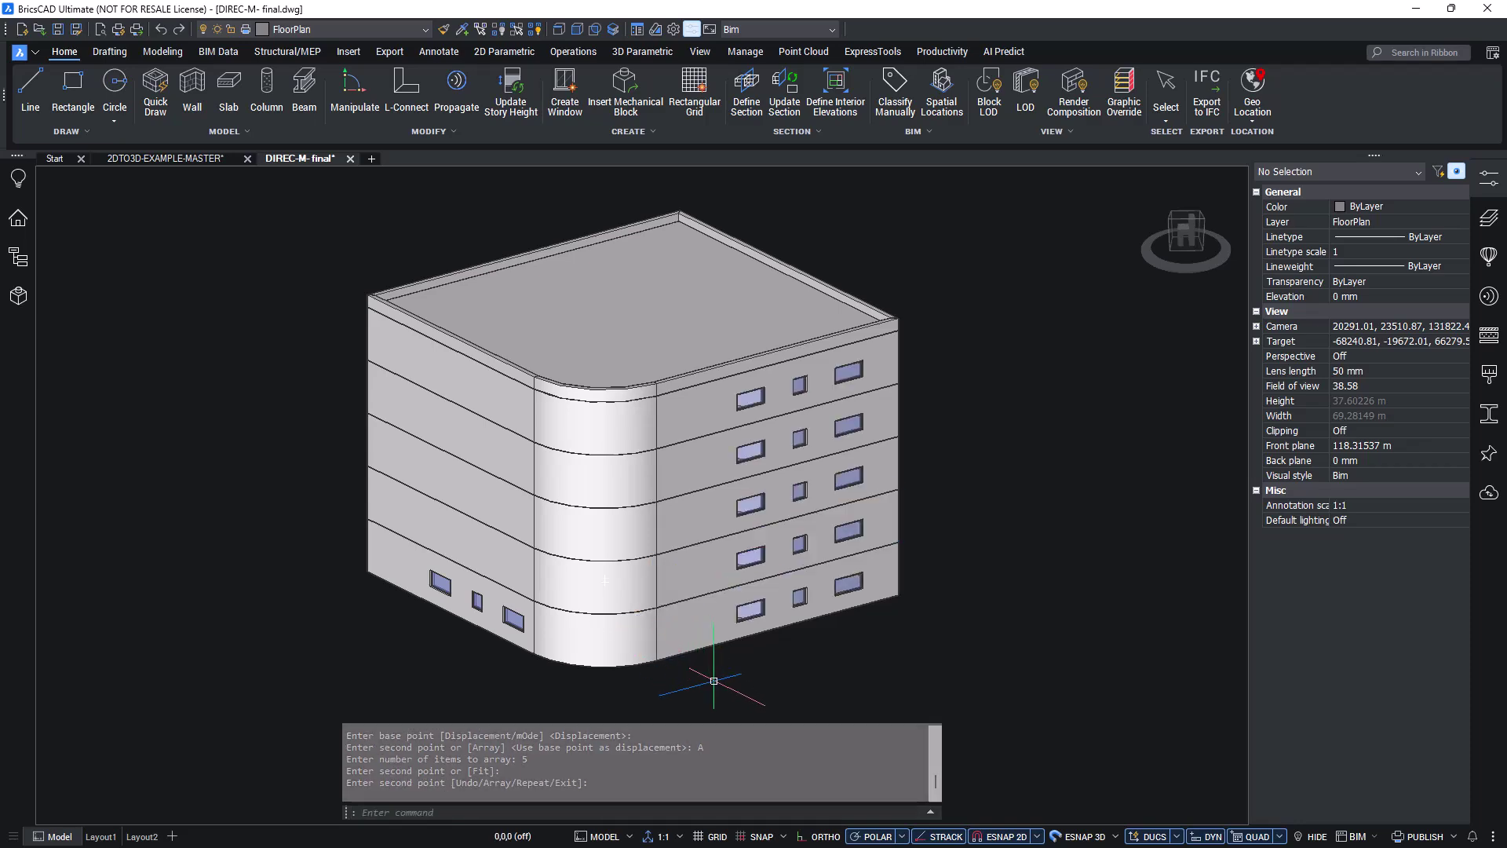
- Copy the other facade's three ground-floor windows upward as a three-item array with 6500 mm spacing, on every second storey
{"action": "middle_click_drag", "start_coordinate": [711, 687], "coordinate": [792, 710], "text": "shift"}
{"action": "key", "text": "Escape"}
{"action": "left_click", "coordinate": [531, 628]}
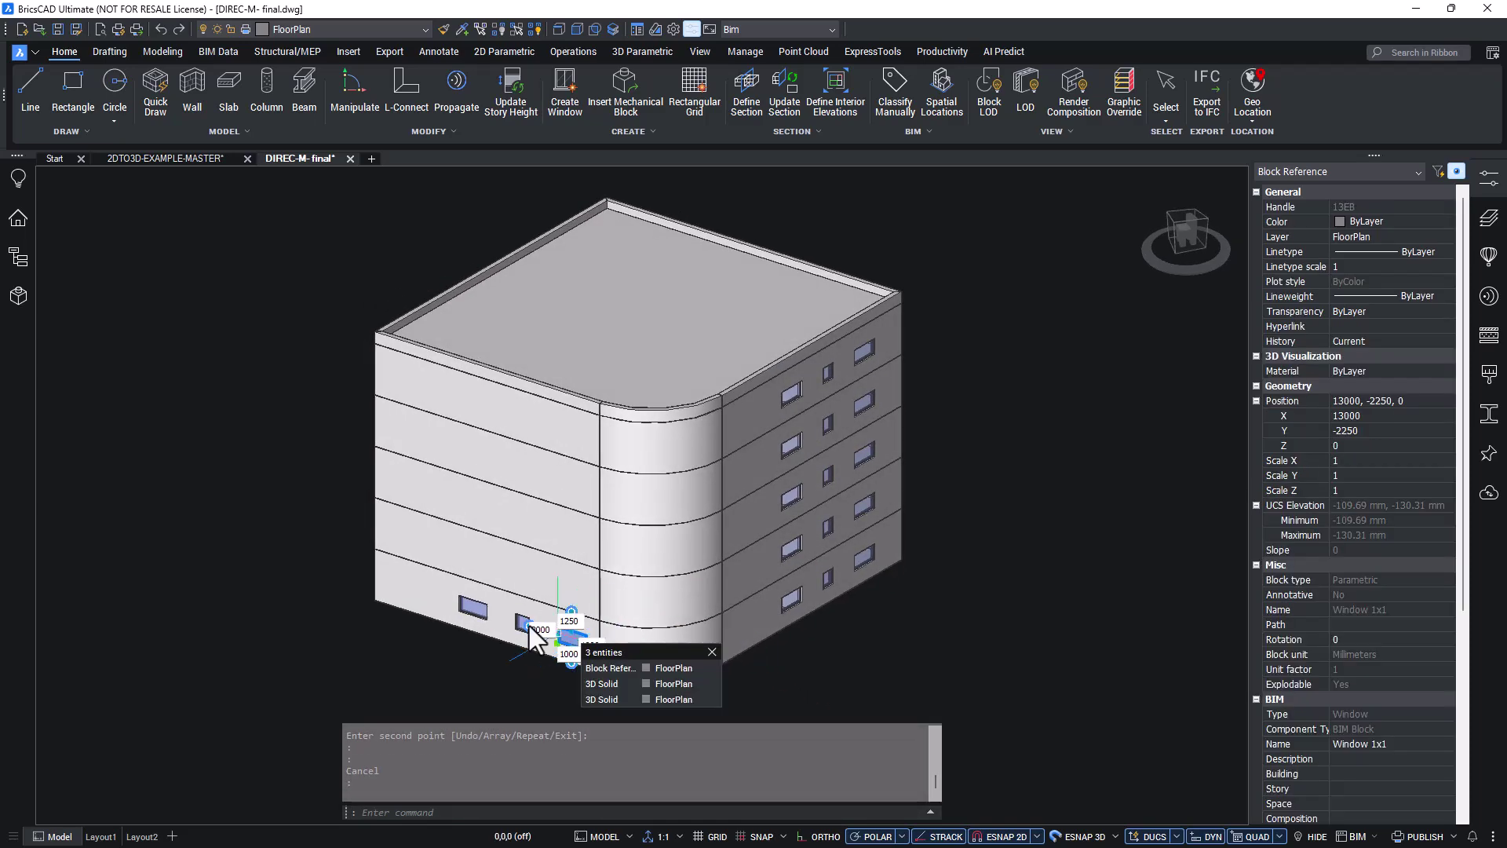
{"action": "type", "text": "copy"}
{"action": "key", "text": "Return"}
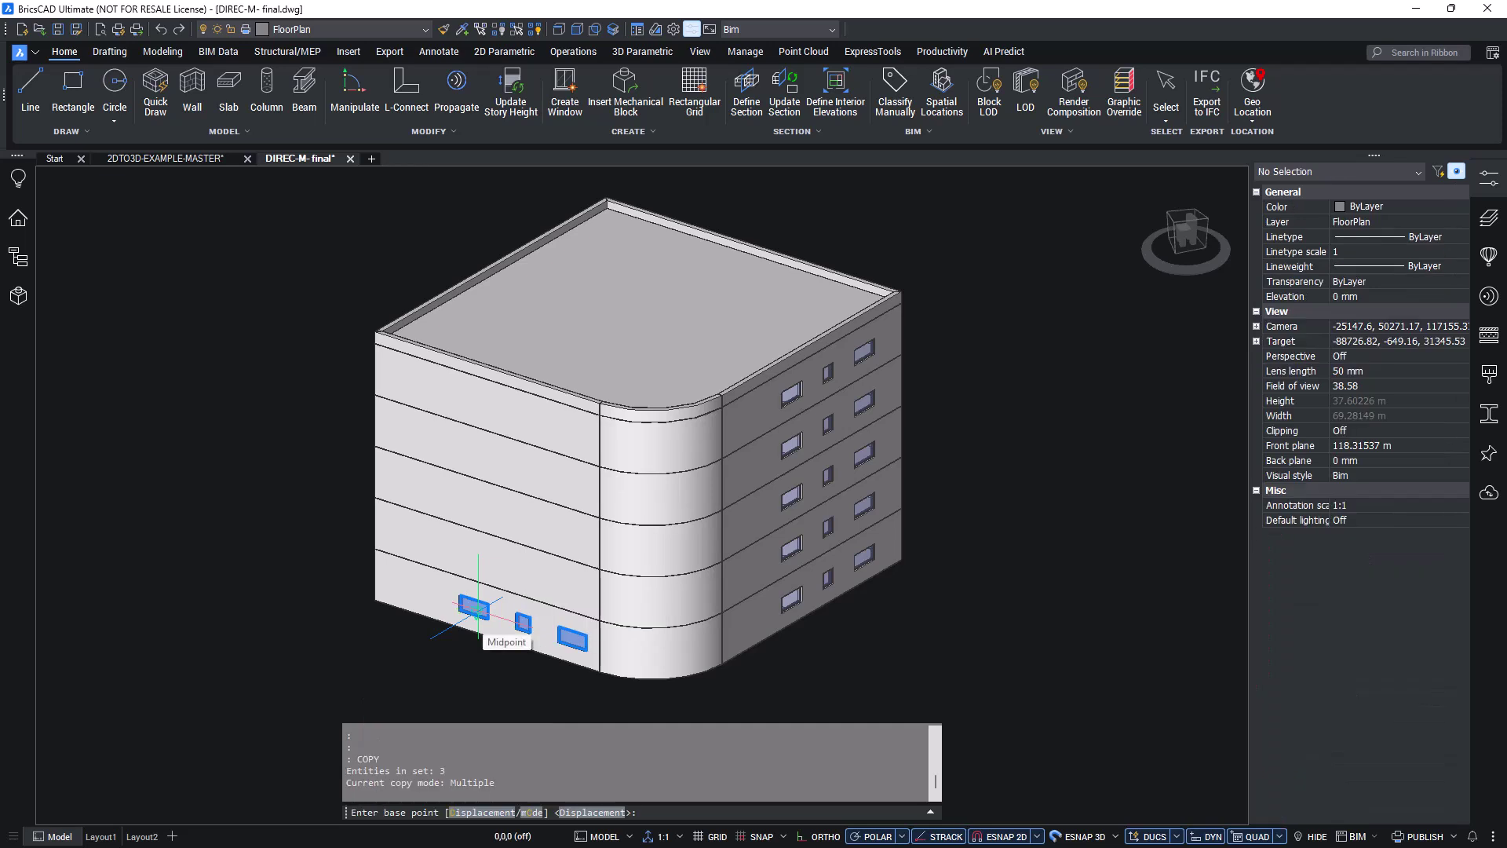
{"action": "left_click", "coordinate": [599, 671]}
{"action": "type", "text": "A"}
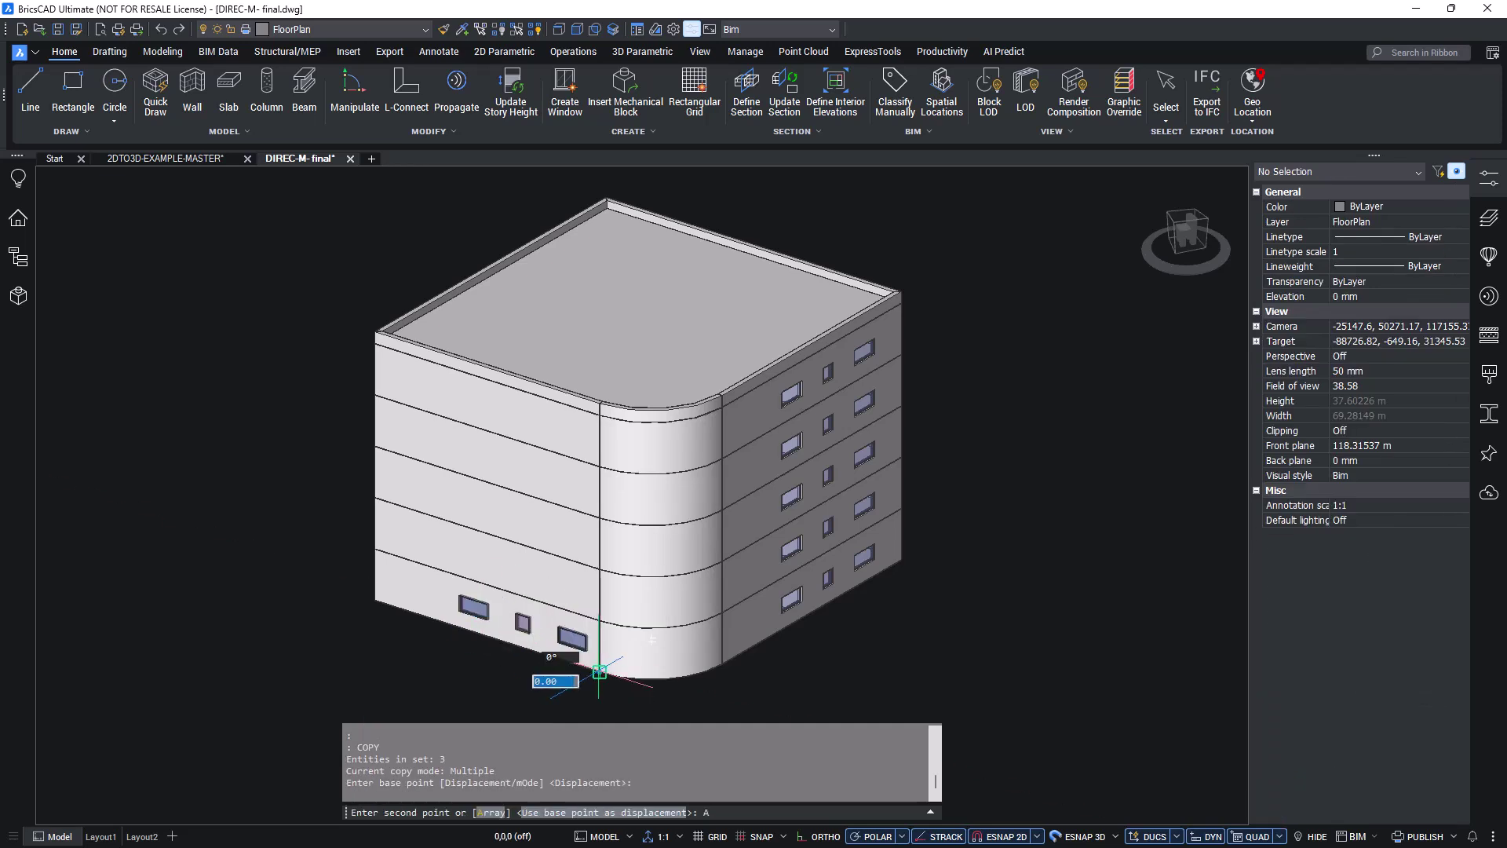
{"action": "key", "text": "Return"}
{"action": "type", "text": "3"}
{"action": "key", "text": "Return"}
{"action": "left_click", "coordinate": [599, 568]}
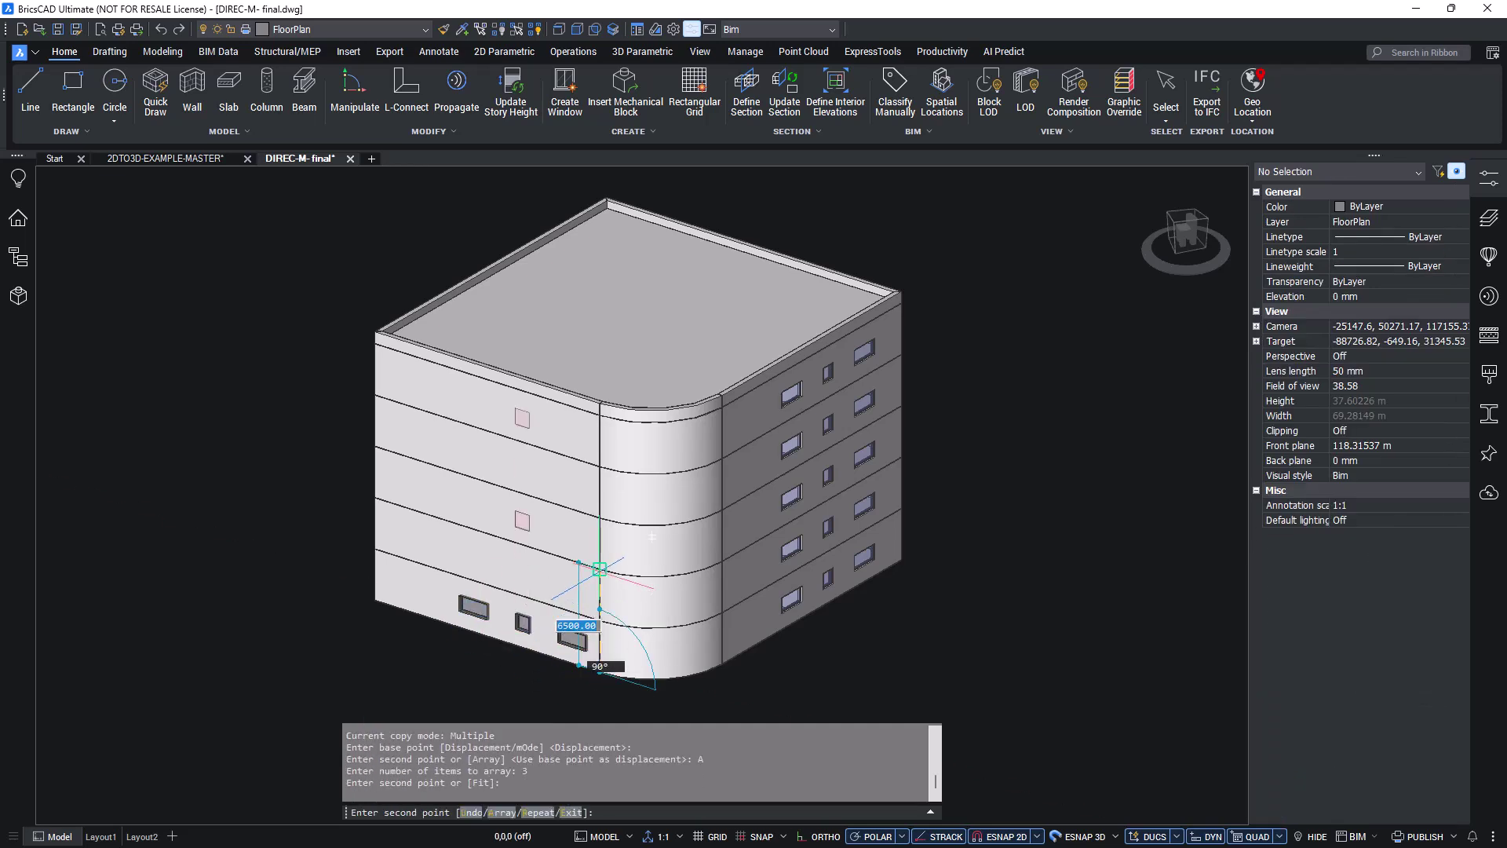
{"action": "key", "text": "Return"}
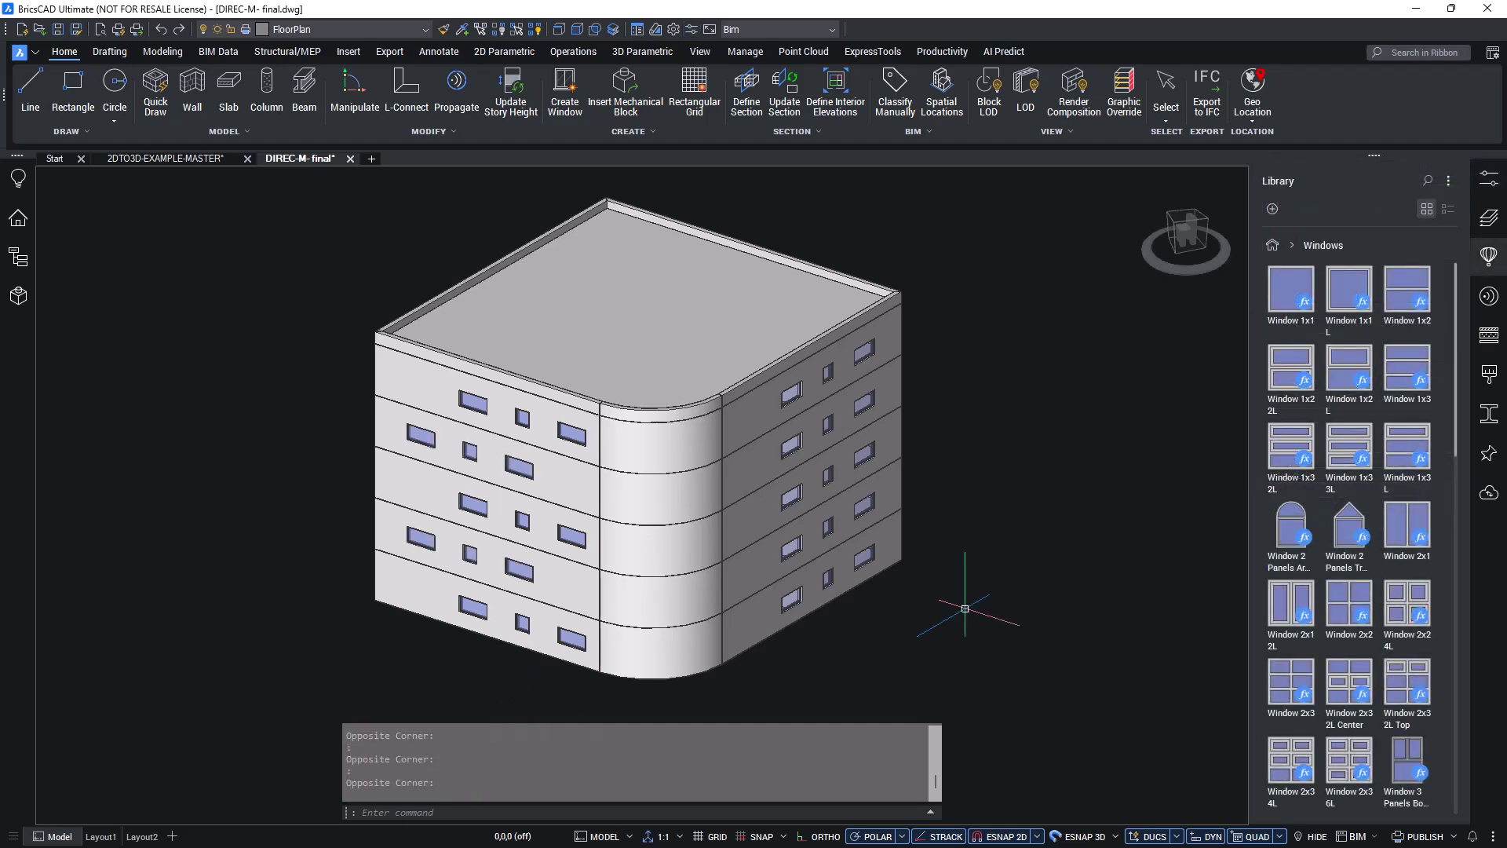
- Start a BIMCURTAINWALL on the curved corner wall of the uppermost storey and set the number of U panels to 1
{"action": "type", "text": "BIMCURTAINWALL"}
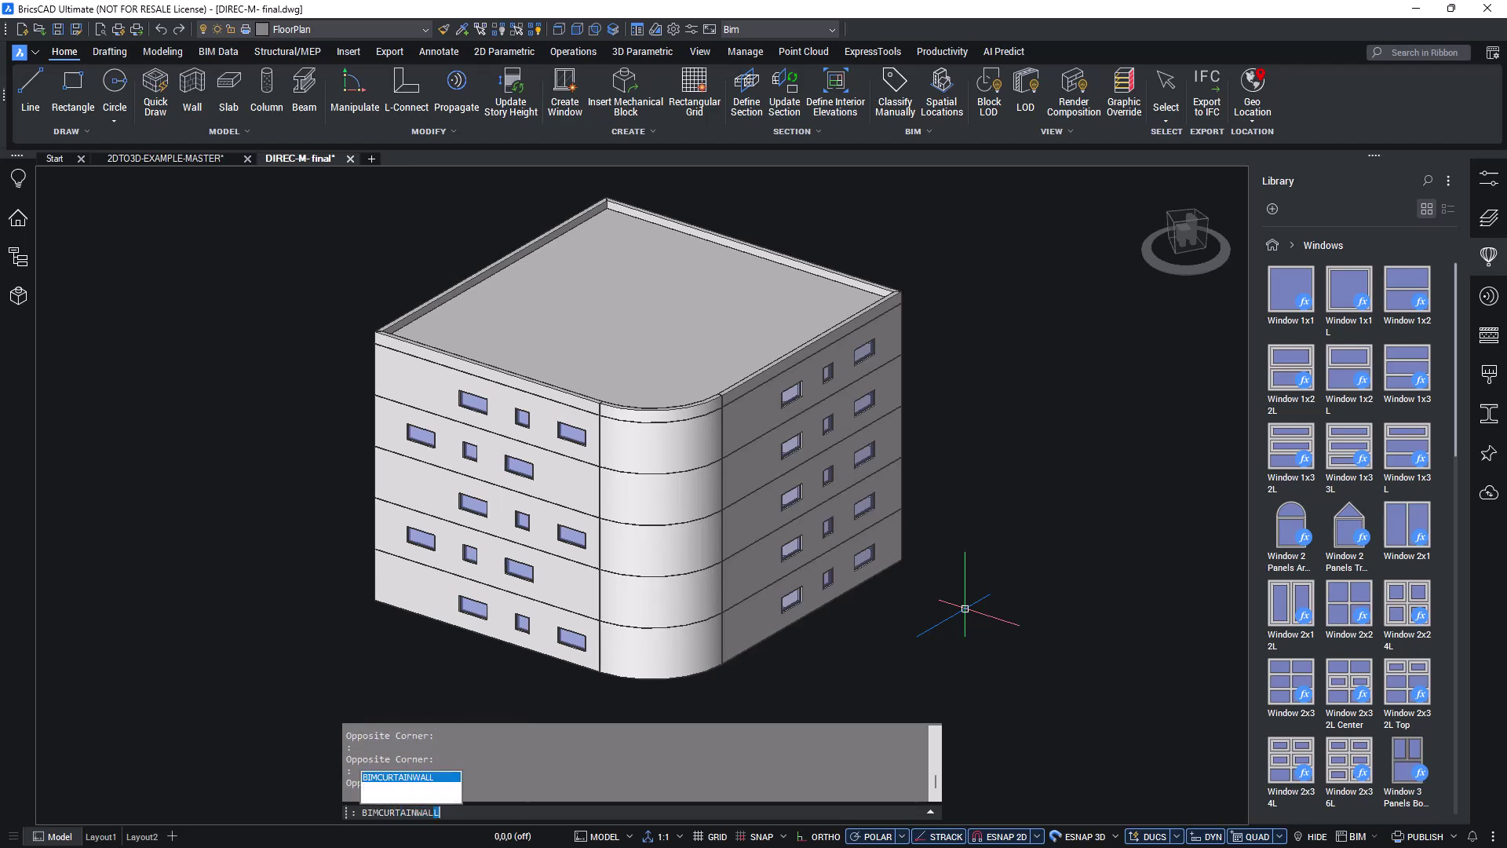
{"action": "key", "text": "Return"}
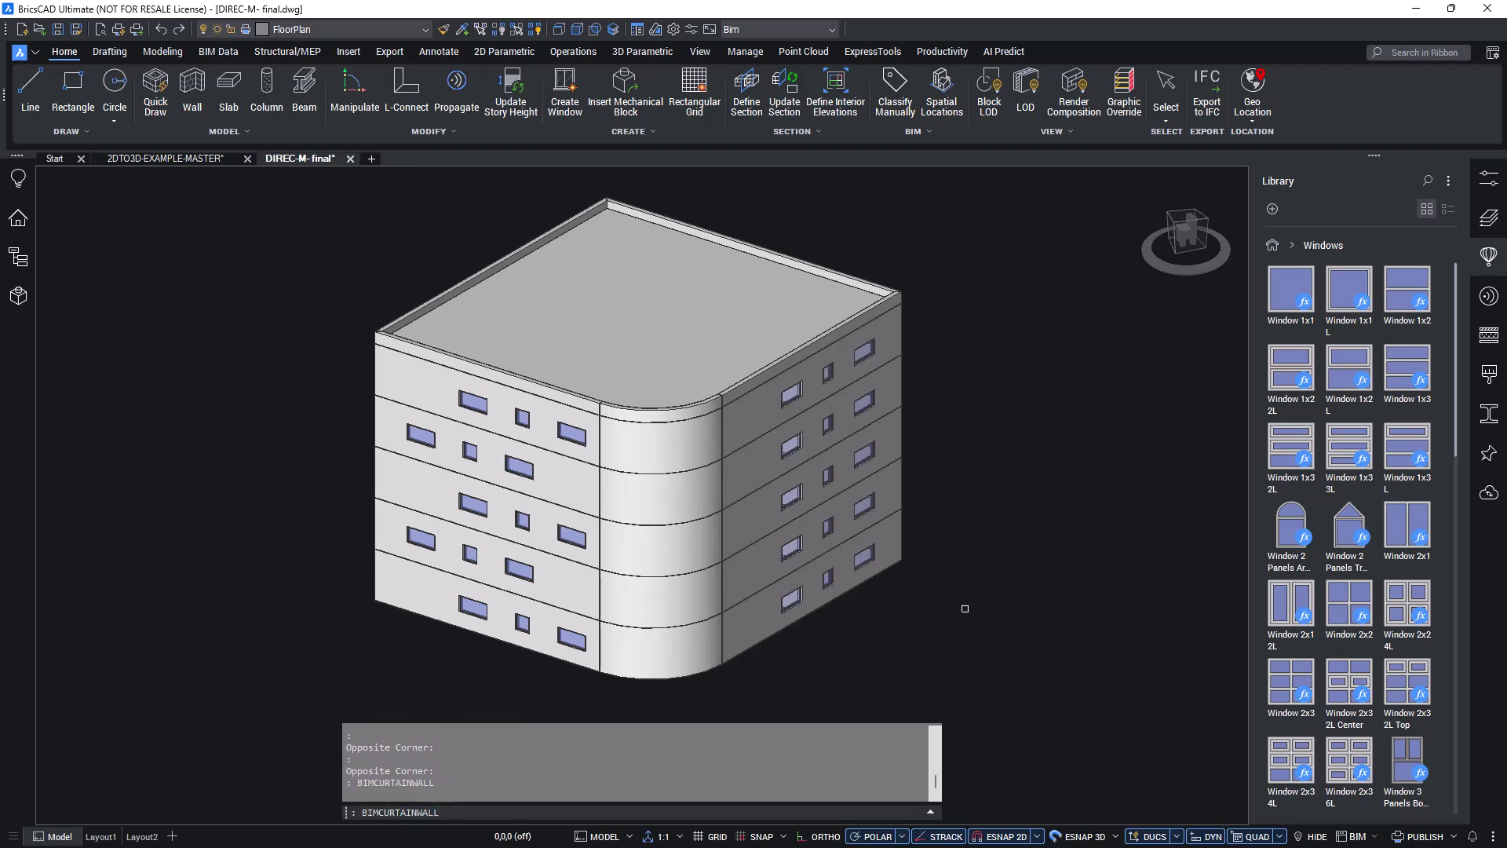
{"action": "left_click", "coordinate": [698, 452]}
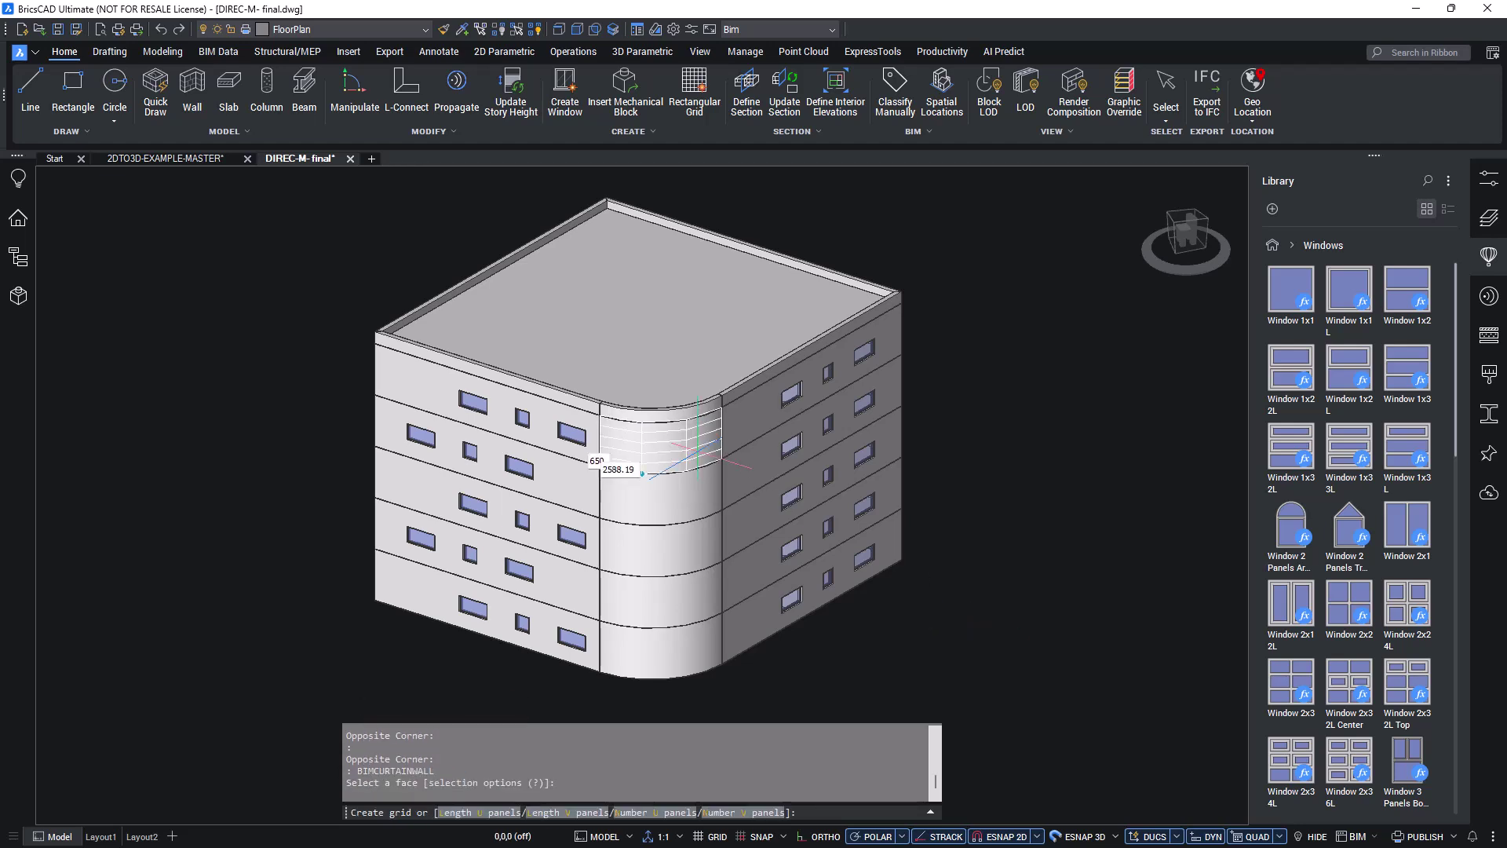
{"action": "type", "text": "NU"}
{"action": "key", "text": "Return"}
{"action": "type", "text": "1"}
{"action": "key", "text": "Return"}
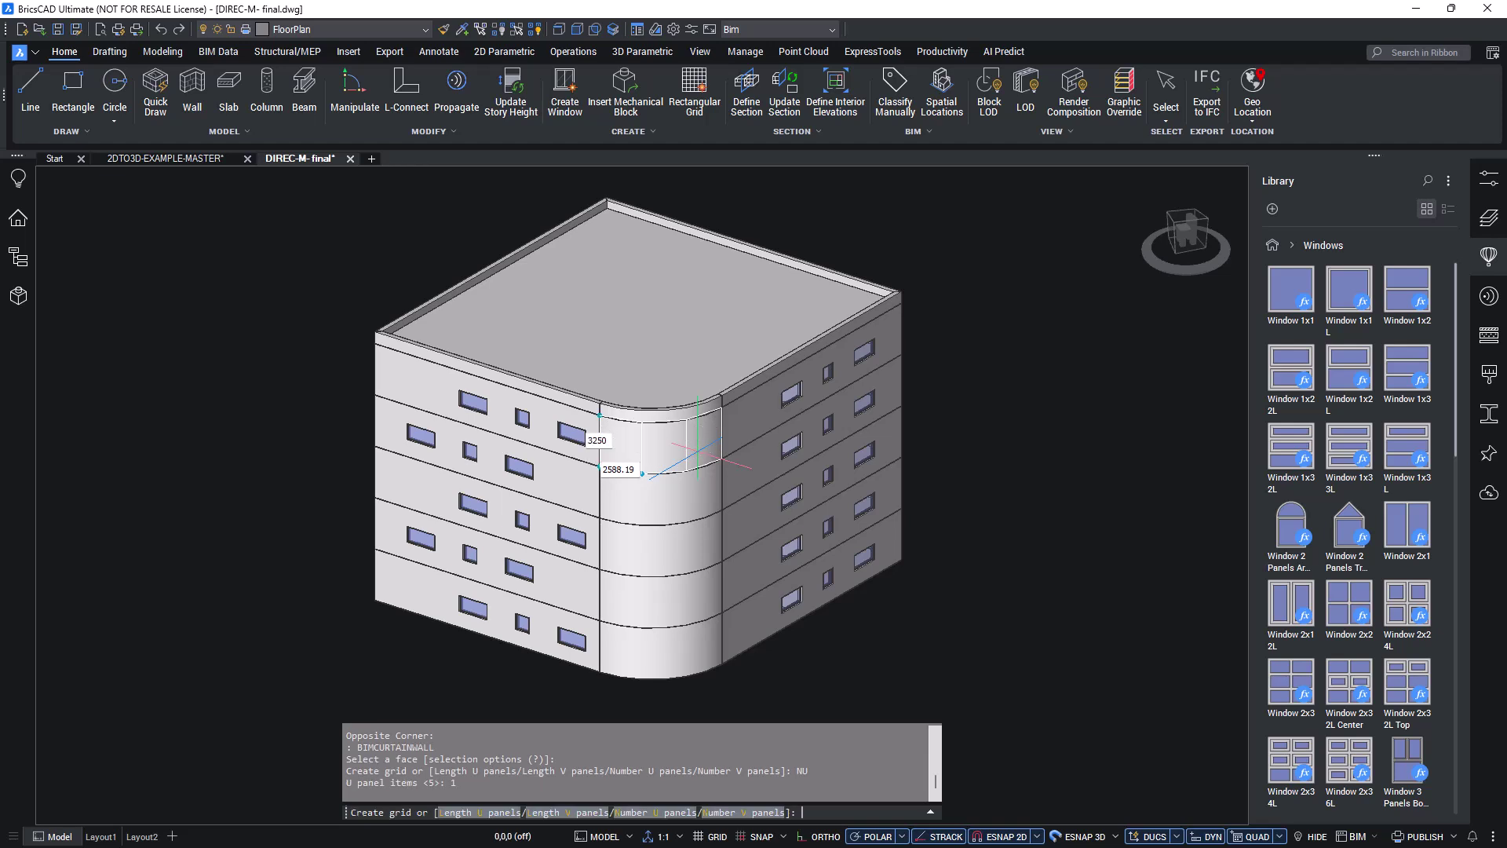
- Set the curtain wall's number of V panels to 7 and accept the grid with its default frame parameters
{"action": "type", "text": "NV"}
{"action": "key", "text": "Return"}
{"action": "type", "text": "7"}
{"action": "key", "text": "Return"}
{"action": "key", "text": "Return"}
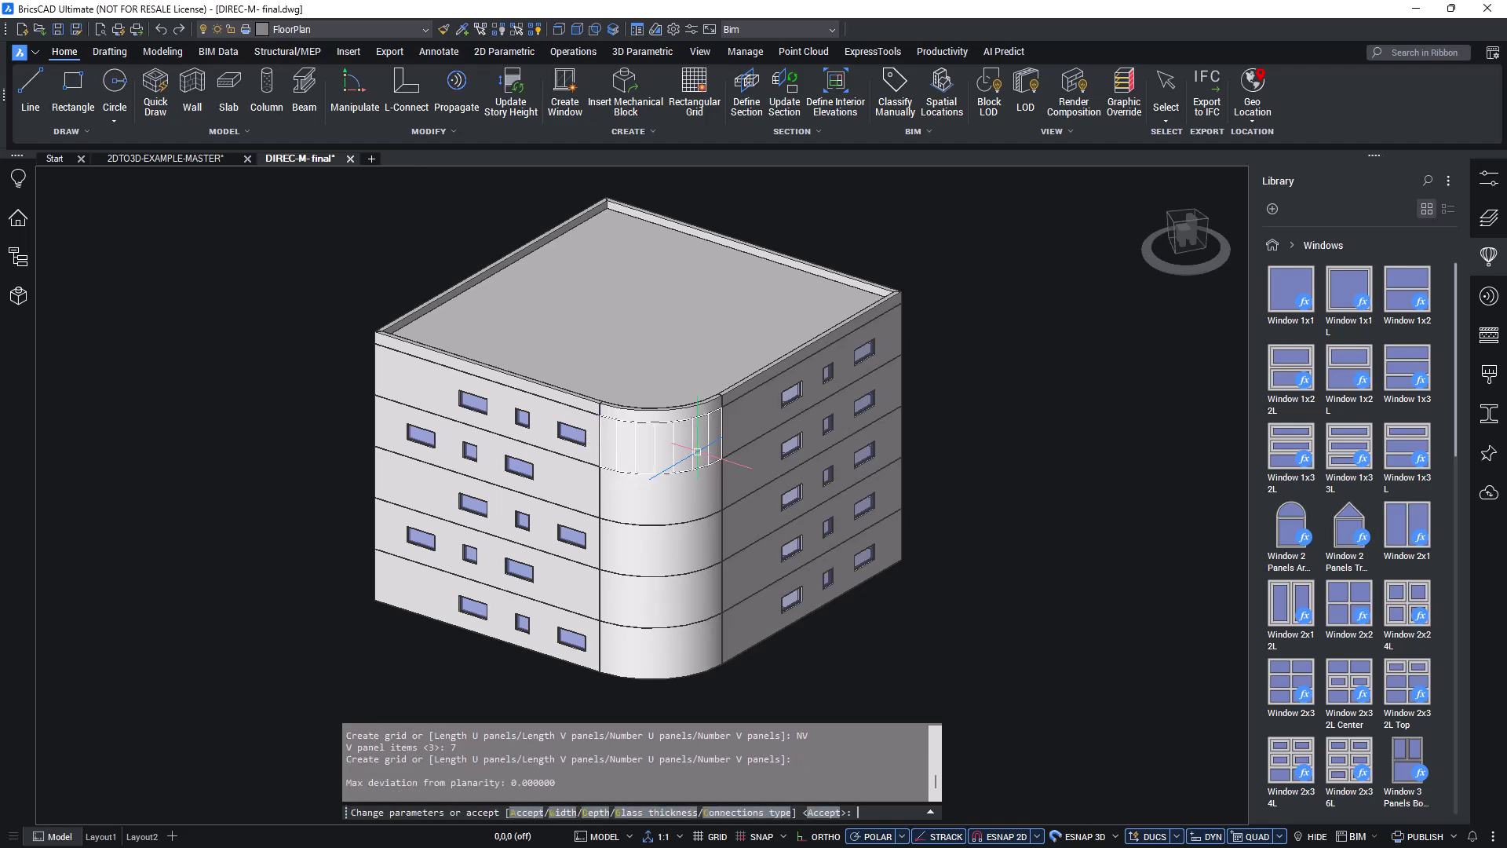
{"action": "key", "text": "Return"}
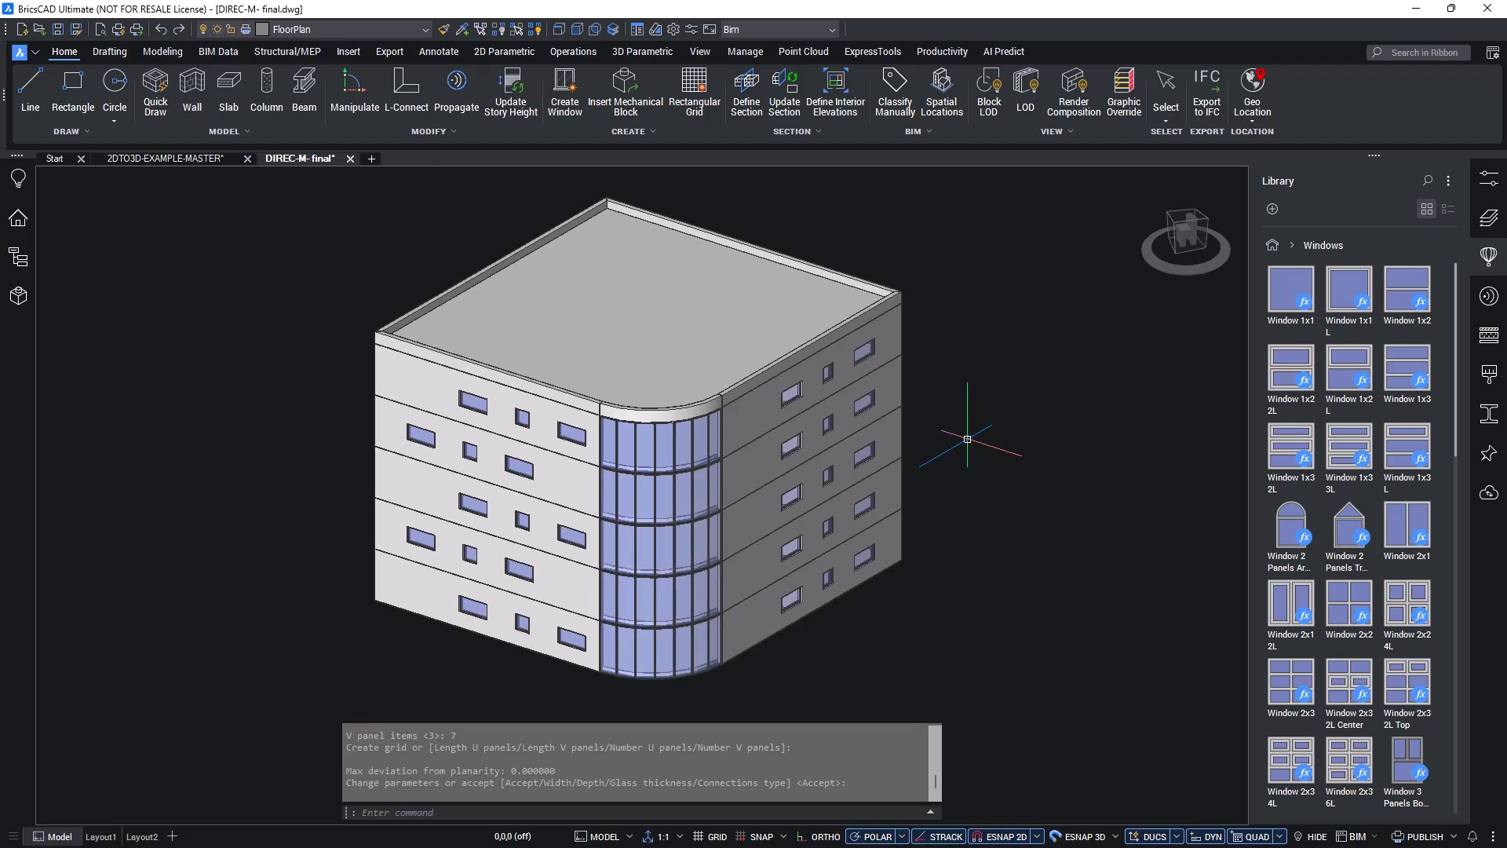
- Insert the Door Revolving component from the library's Doors category at the base of the curved ground-floor curtain wall
{"action": "left_click", "coordinate": [1276, 244]}
{"action": "left_click", "coordinate": [1350, 365]}
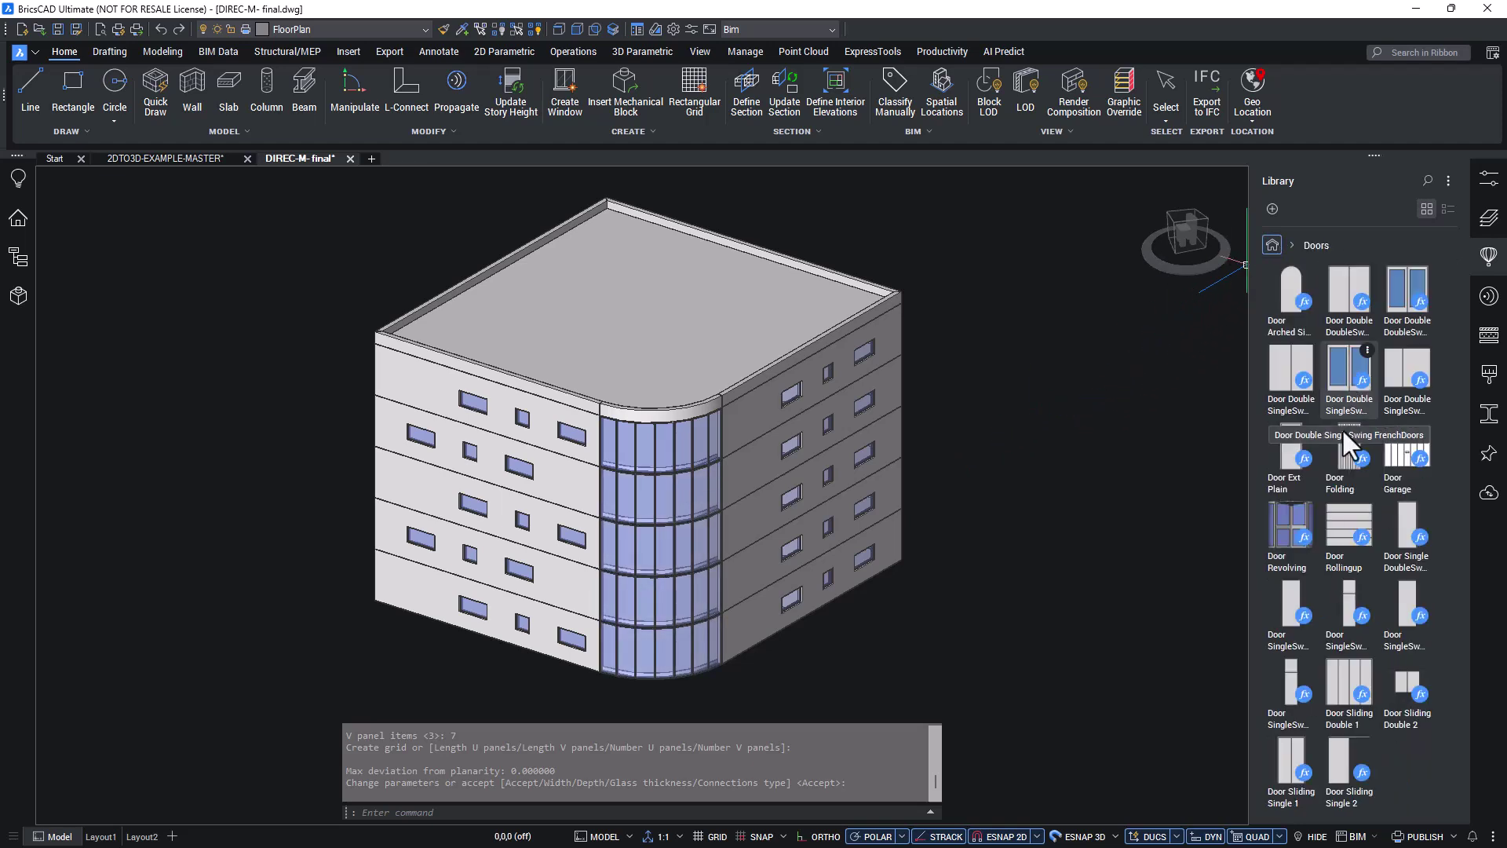
{"action": "left_click", "coordinate": [1289, 522]}
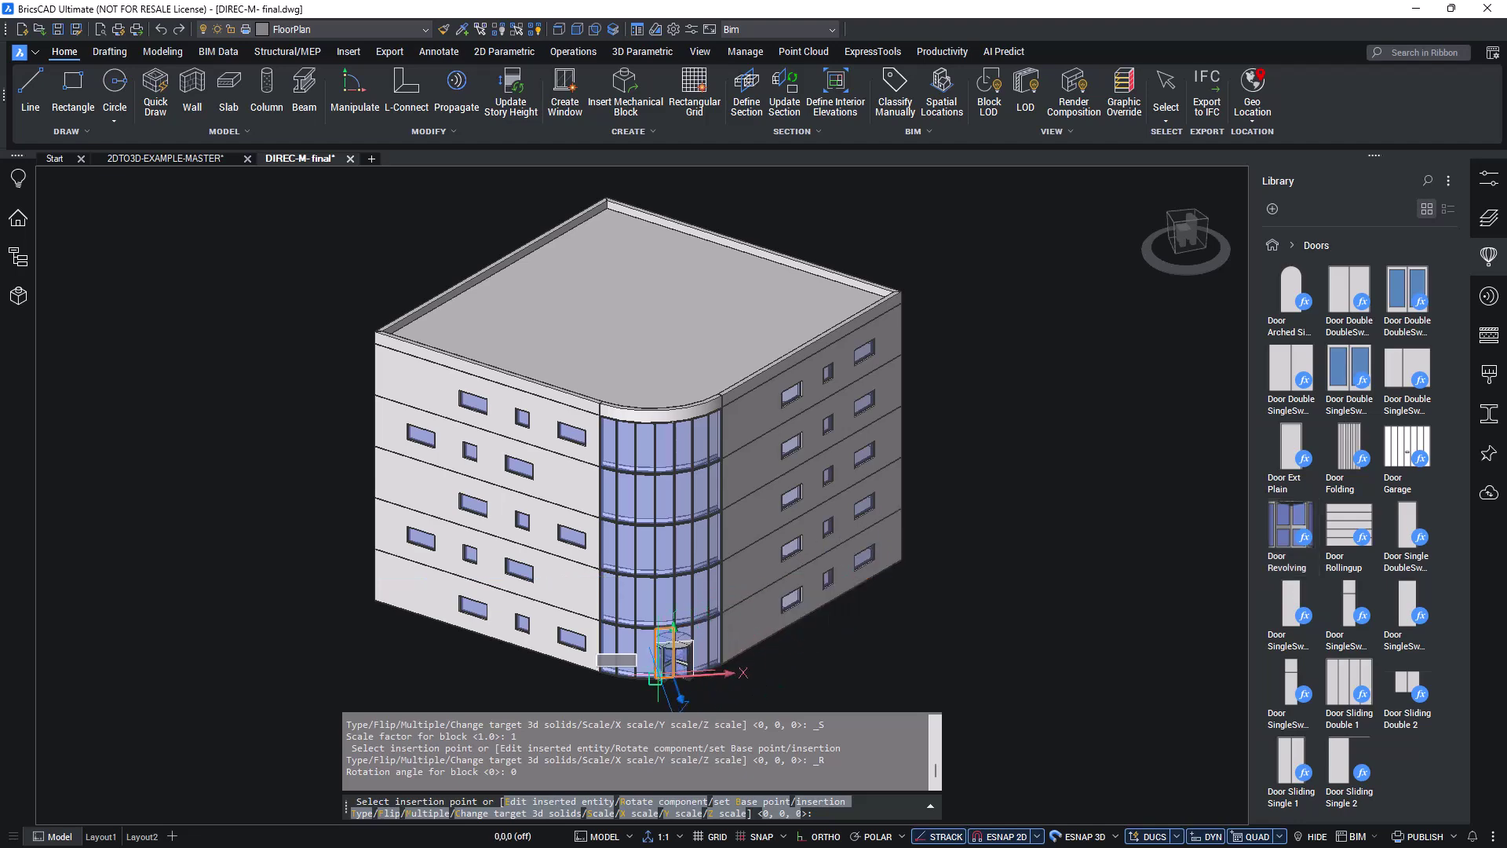
{"action": "scroll", "coordinate": [673, 653], "scroll_direction": "up", "scroll_amount": 6}
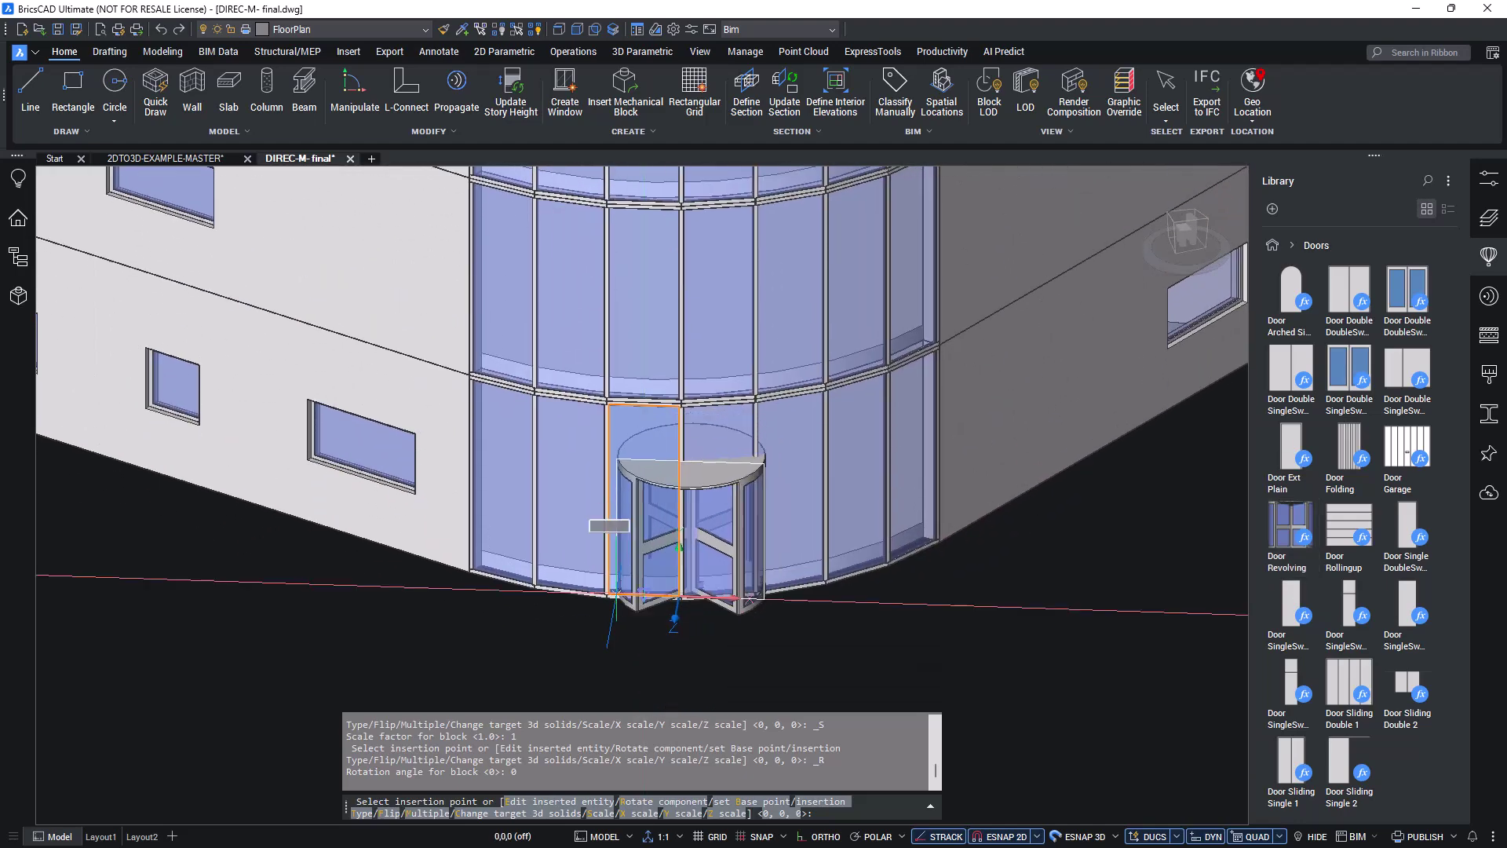
{"action": "left_click", "coordinate": [617, 594]}
{"action": "right_click", "coordinate": [624, 571]}
{"action": "key", "text": "Escape"}
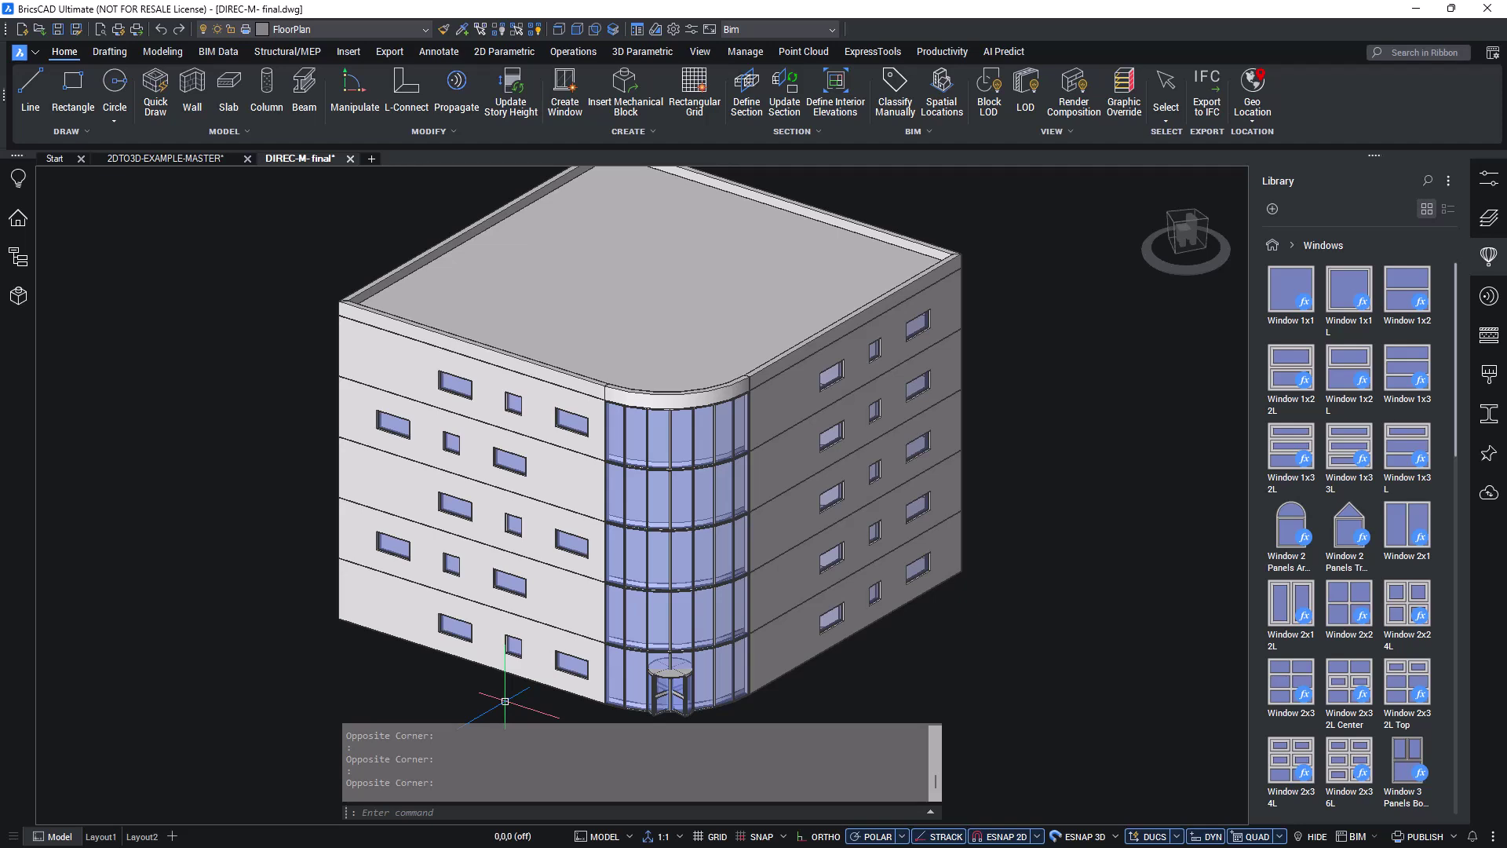
- Open the library's Window 1x1 component for editing and set its width parameter W to 2000 mm
{"action": "mouse_move", "coordinate": [1306, 273]}
{"action": "left_click", "coordinate": [1307, 288]}
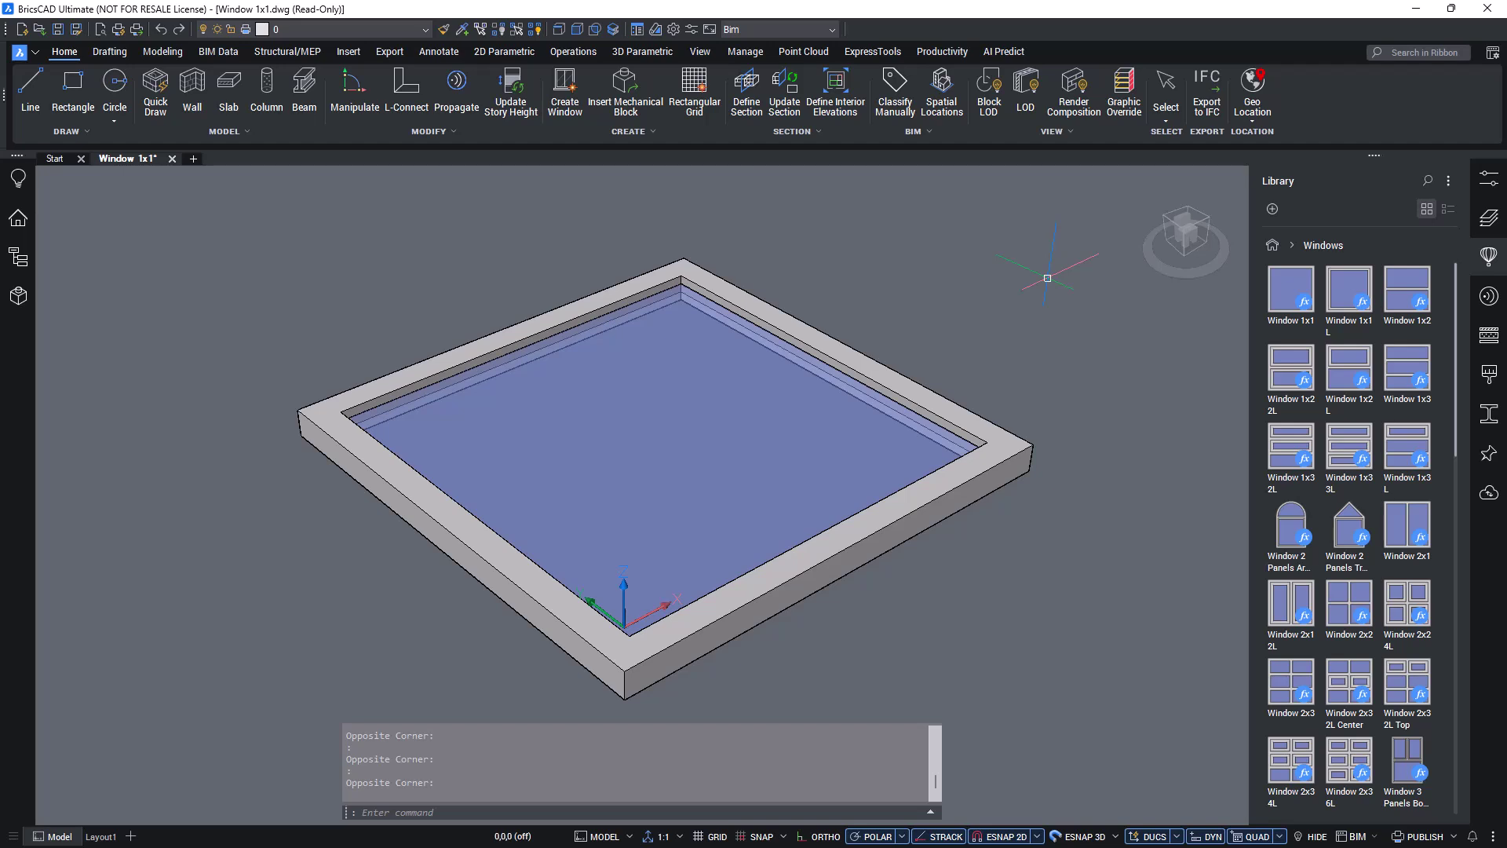
{"action": "left_click", "coordinate": [17, 297]}
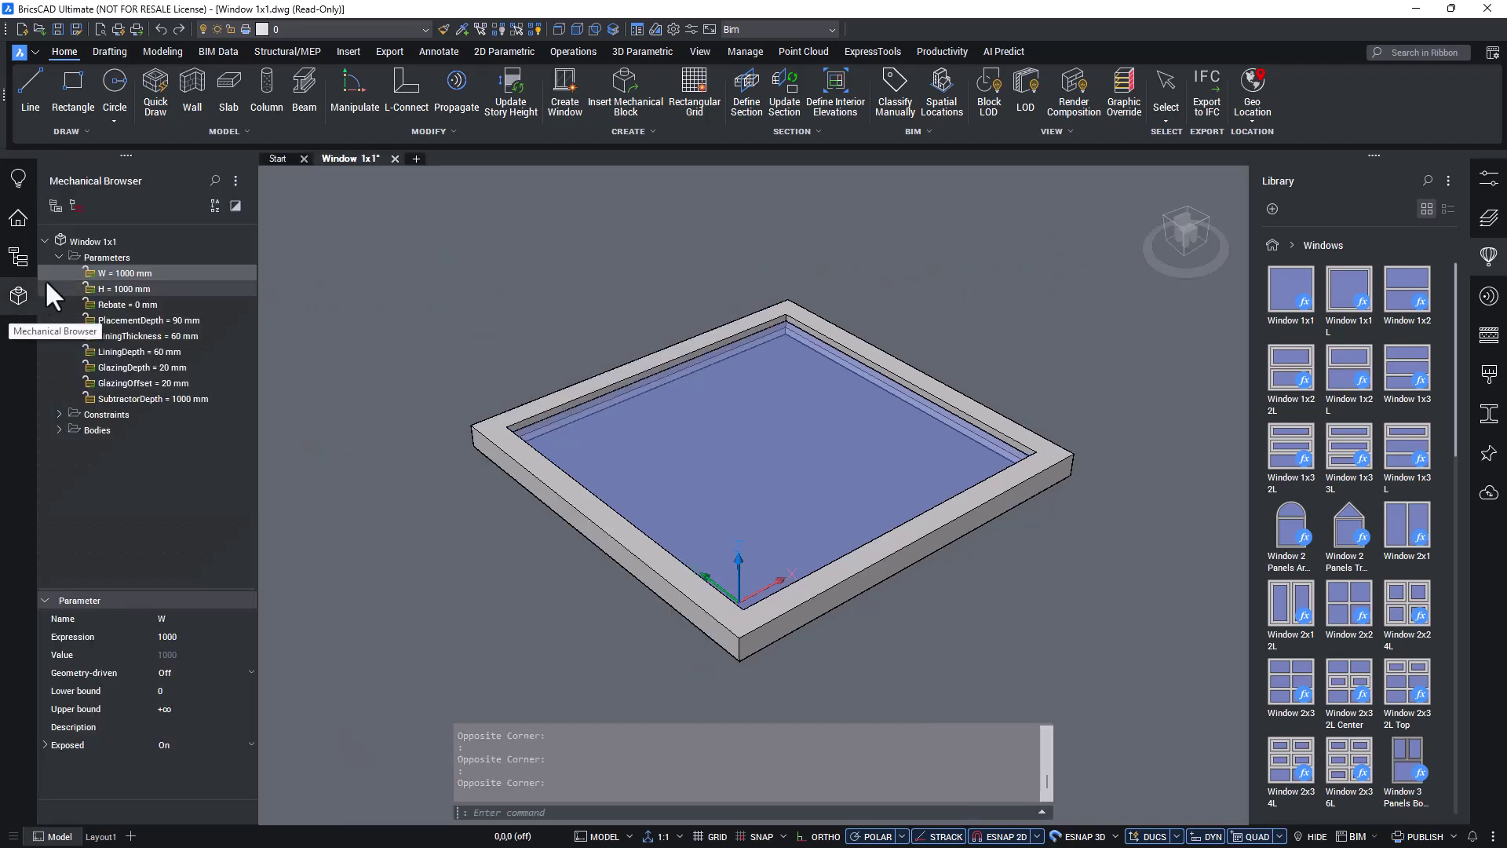
{"action": "left_click", "coordinate": [159, 636]}
{"action": "type", "text": "2000"}
{"action": "key", "text": "Return"}
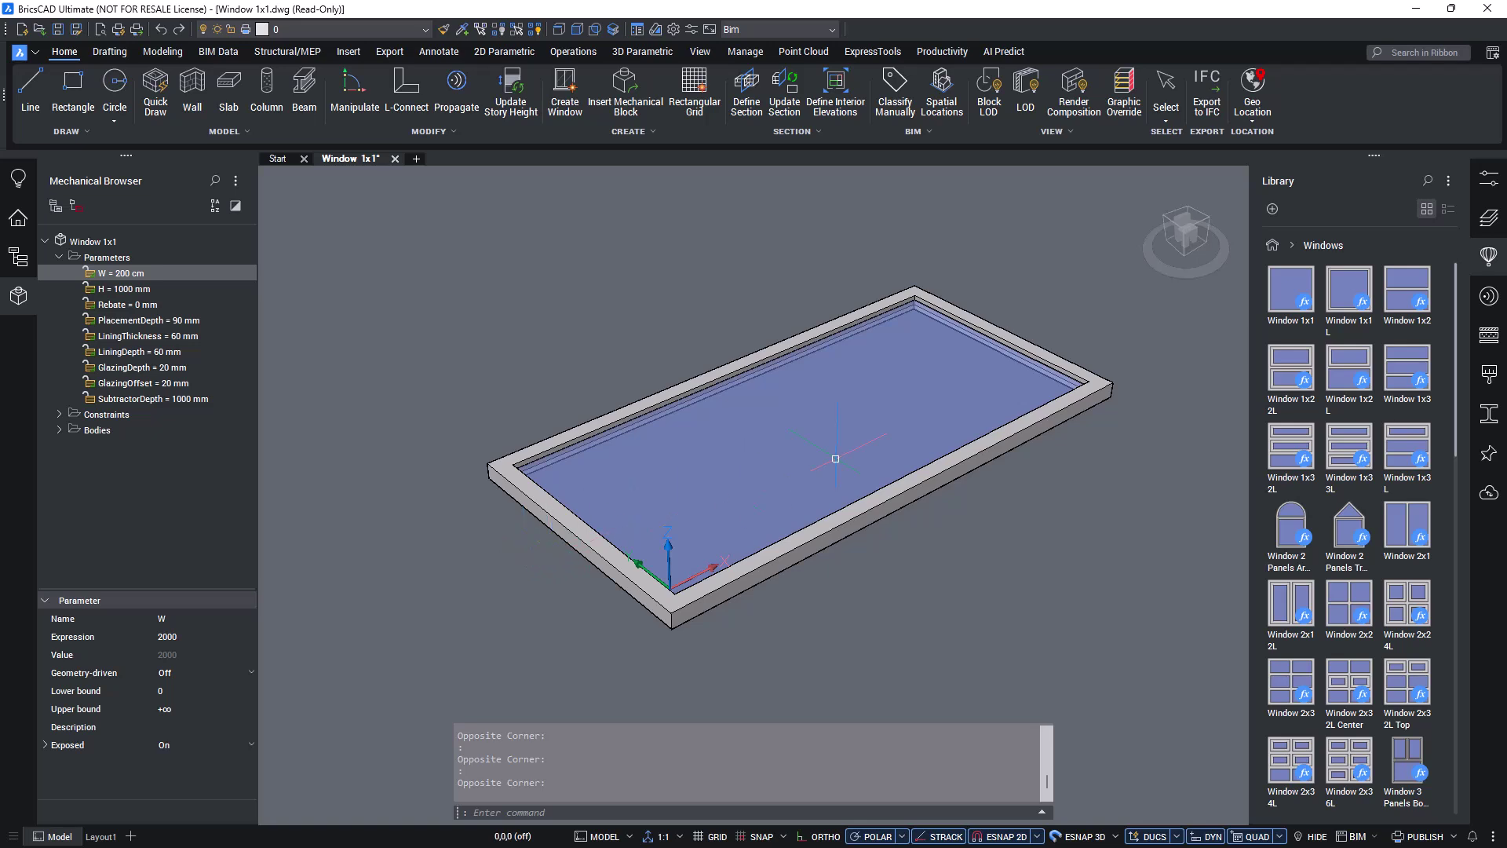
- Begin adding a new block to the library, using the widened window's entities as its content
{"action": "left_click", "coordinate": [1273, 209]}
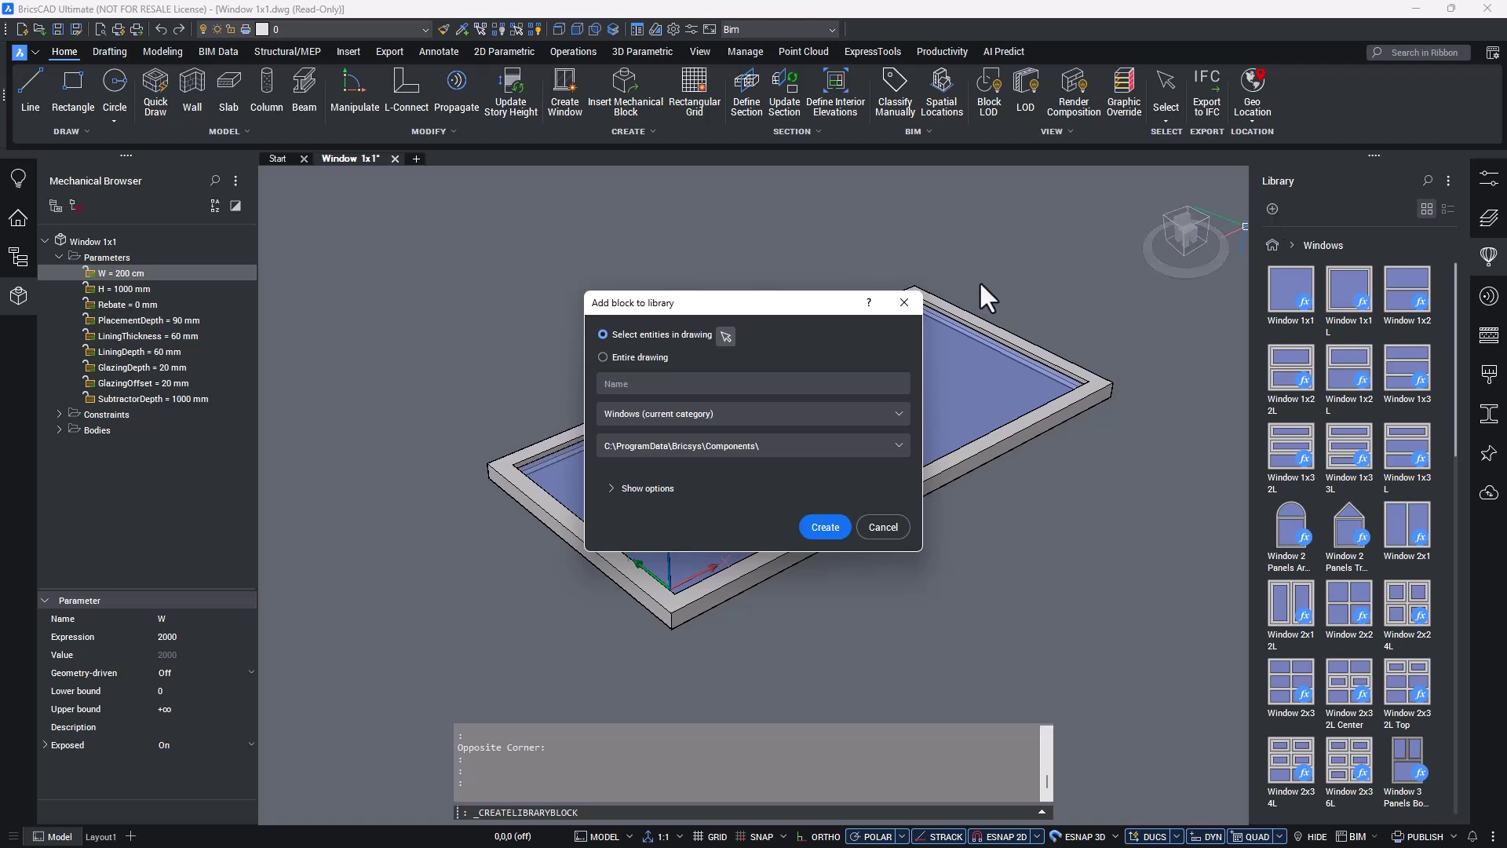
{"action": "left_click", "coordinate": [726, 336]}
{"action": "left_click", "coordinate": [722, 345]}
{"action": "left_click", "coordinate": [625, 455]}
{"action": "key", "text": "Return"}
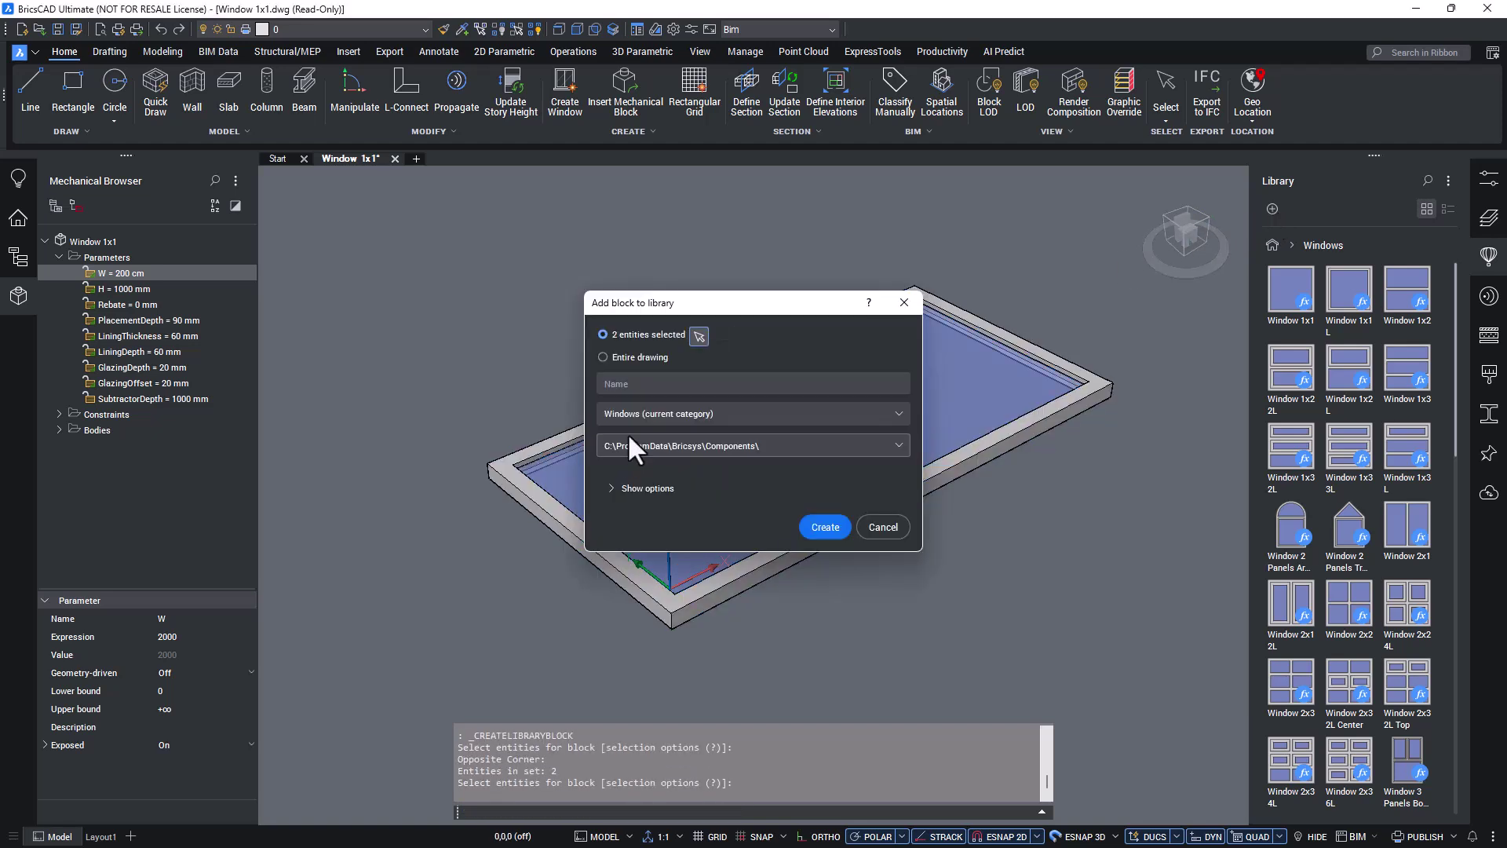
- Name the library block Window_new, create it in the Windows category, and look through that category for it
{"action": "left_click", "coordinate": [641, 385]}
{"action": "type", "text": "Window"}
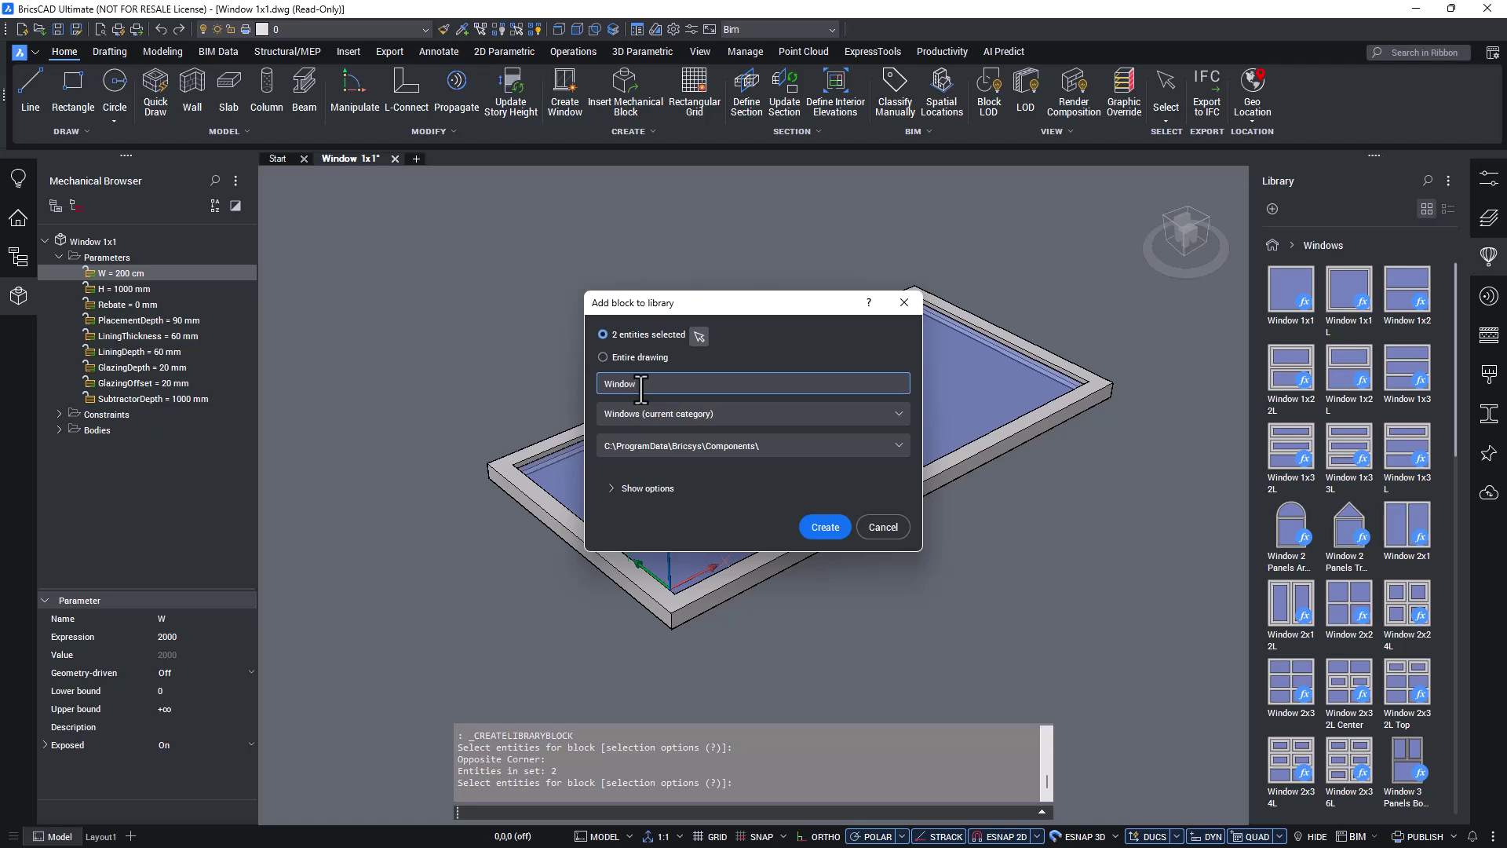
{"action": "type", "text": "_New"}
{"action": "left_click", "coordinate": [820, 524]}
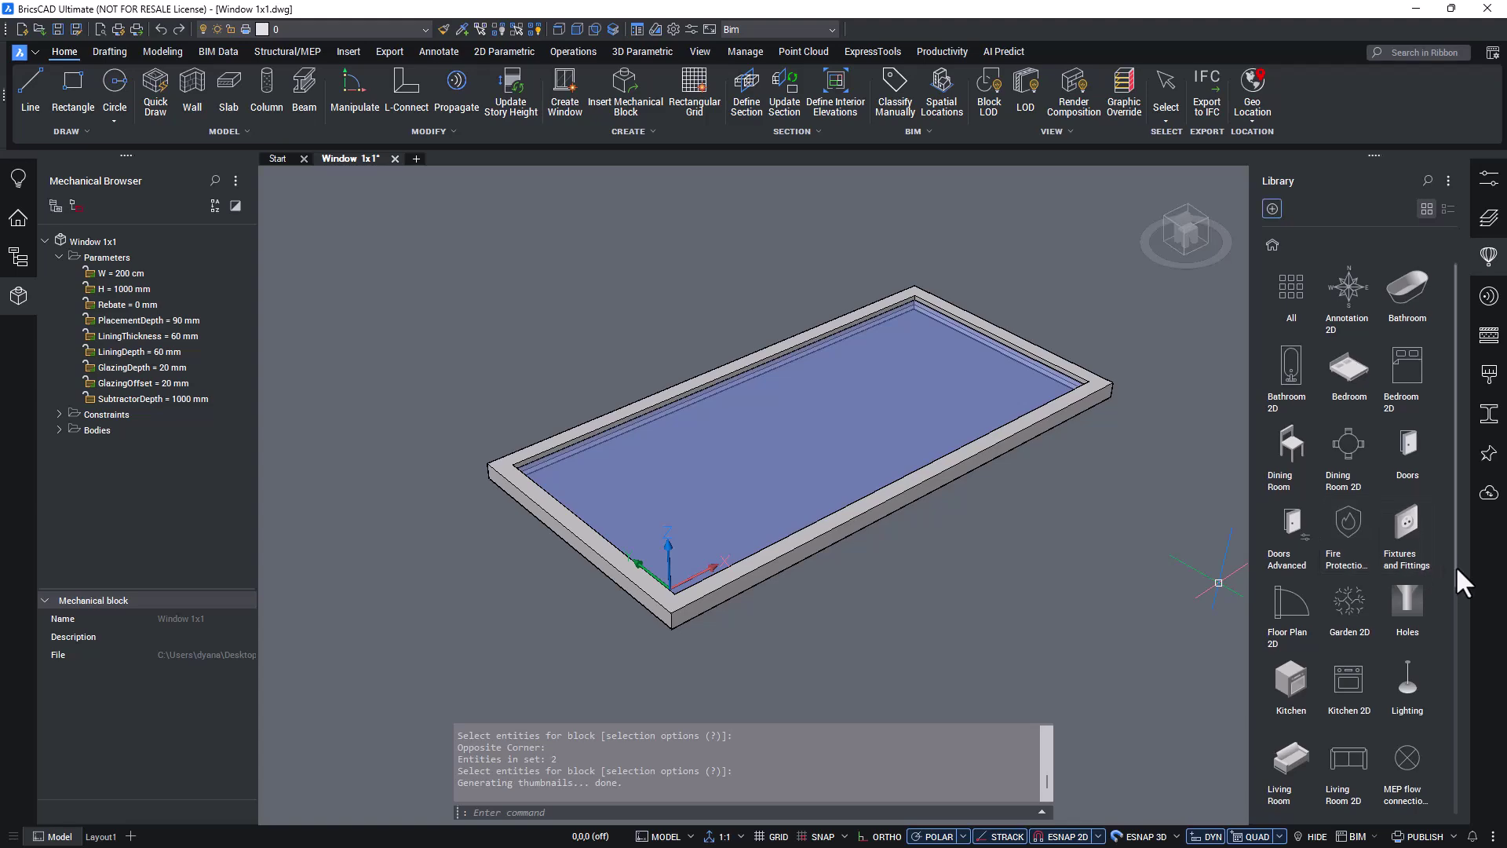
{"action": "left_click_drag", "start_coordinate": [1455, 565], "coordinate": [1453, 789]}
{"action": "left_click", "coordinate": [1413, 711]}
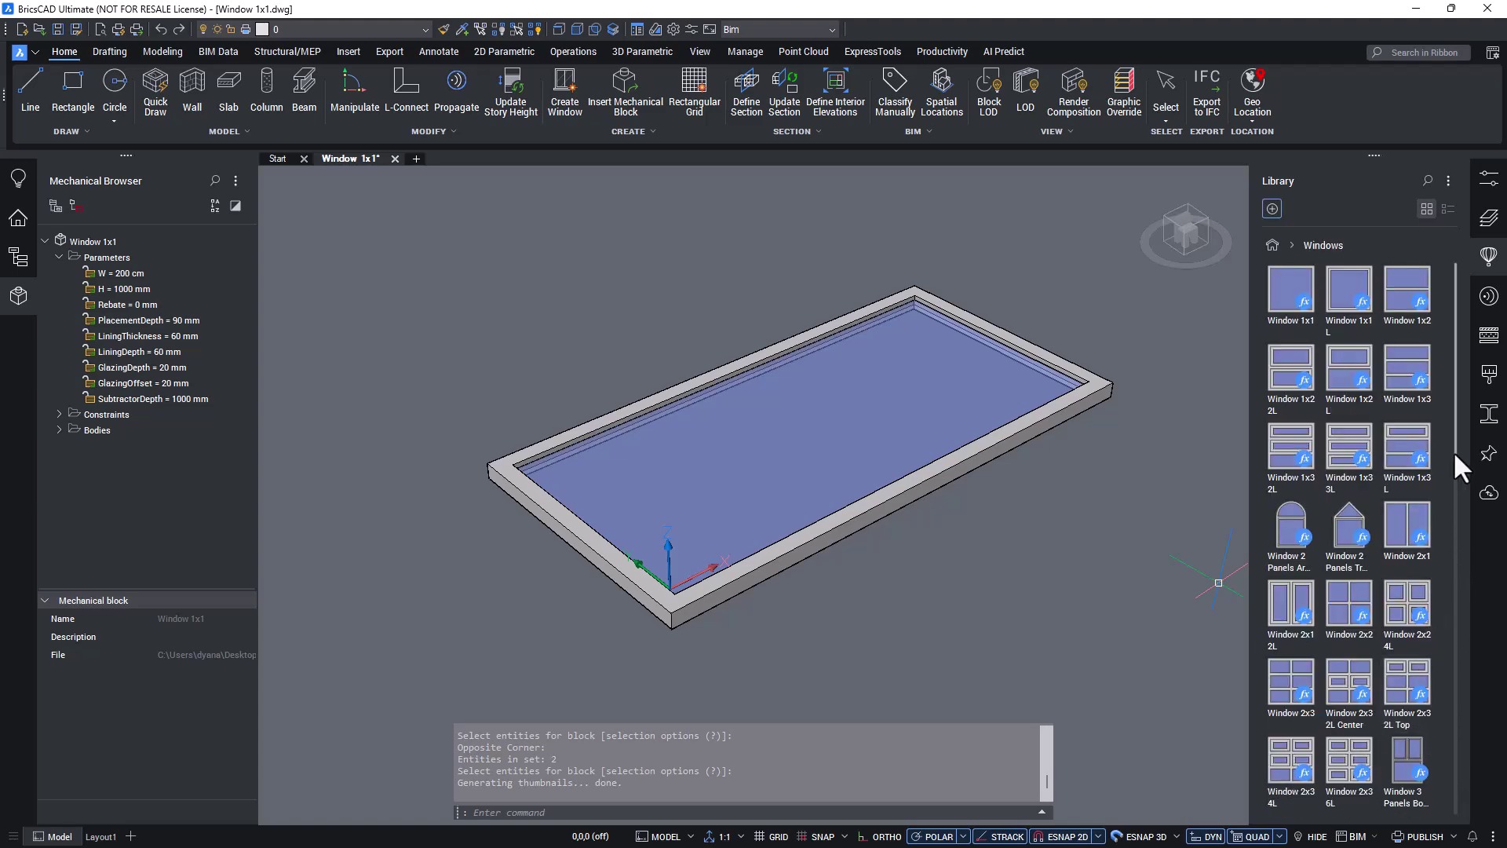
{"action": "left_click_drag", "start_coordinate": [1453, 451], "coordinate": [1458, 816]}
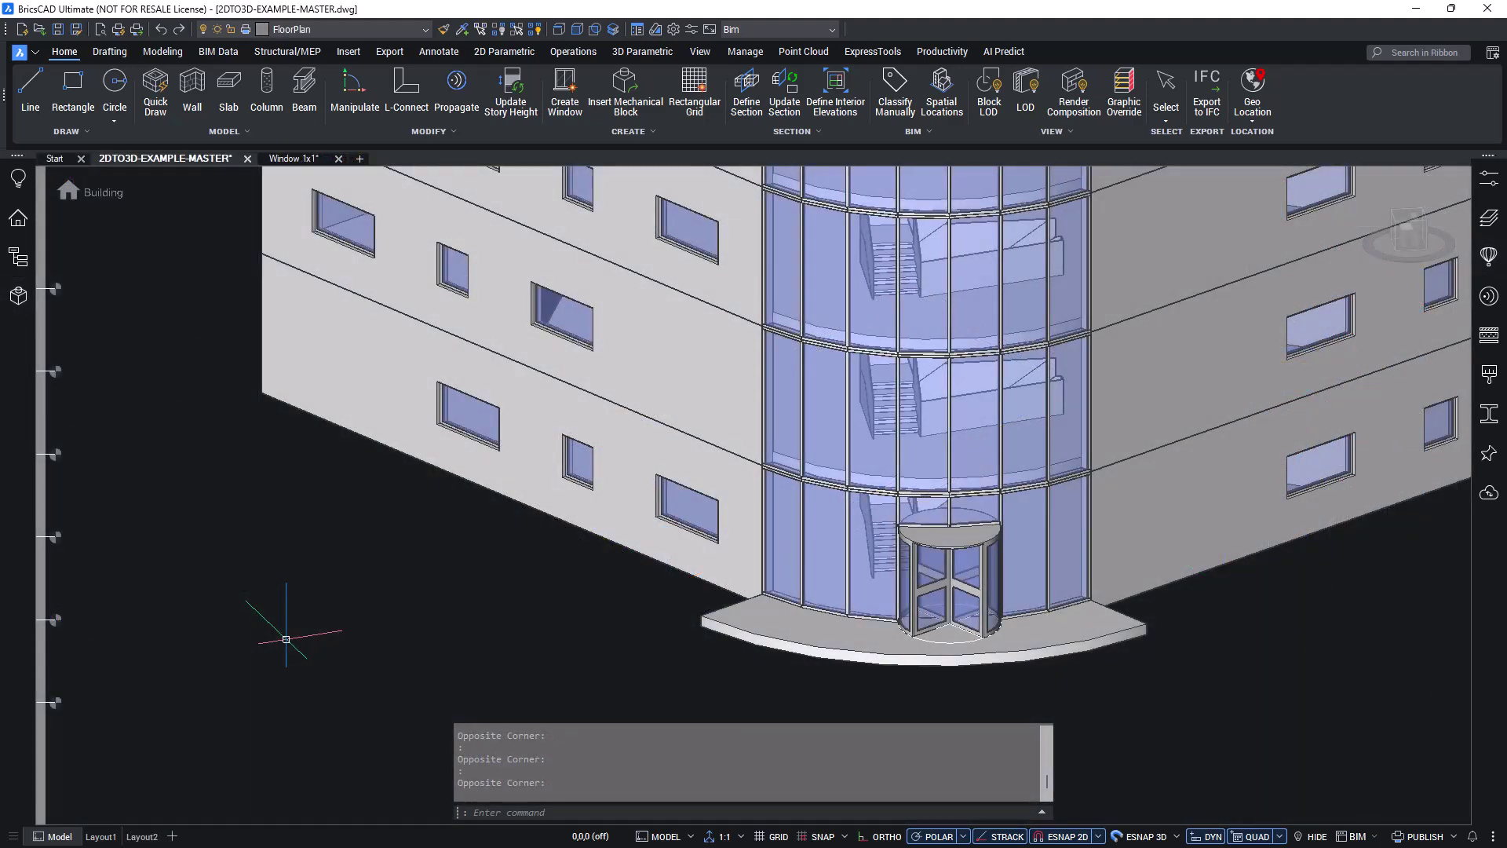
- Use BLOCKREPLACE to swap the small middle ground-floor window beside the curved entrance for the Window_new drawing from the Windows components folder
{"action": "type", "text": "BLOCKREPLACE"}
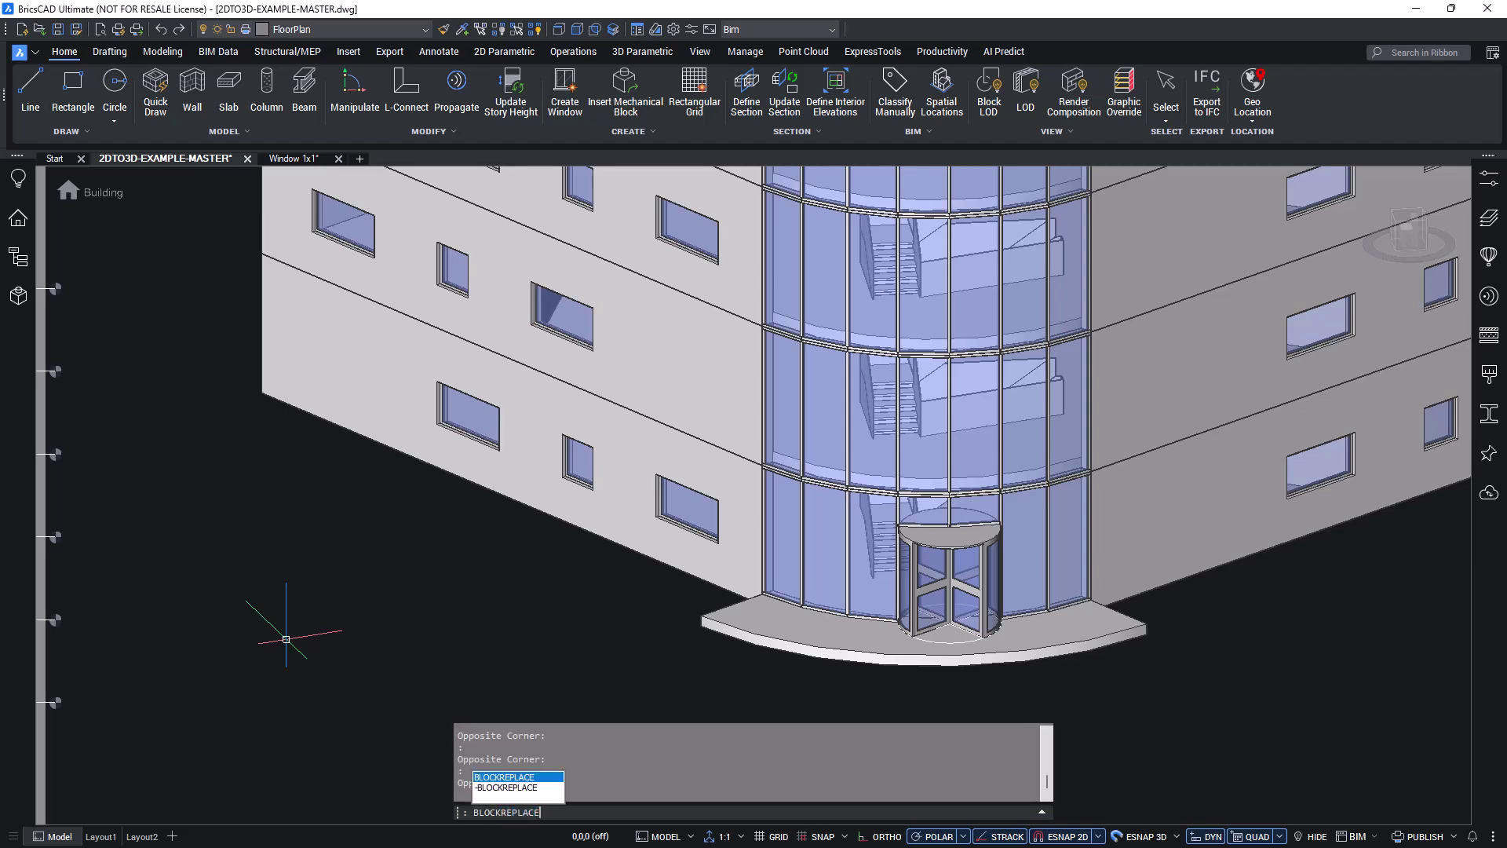
{"action": "key", "text": "Return"}
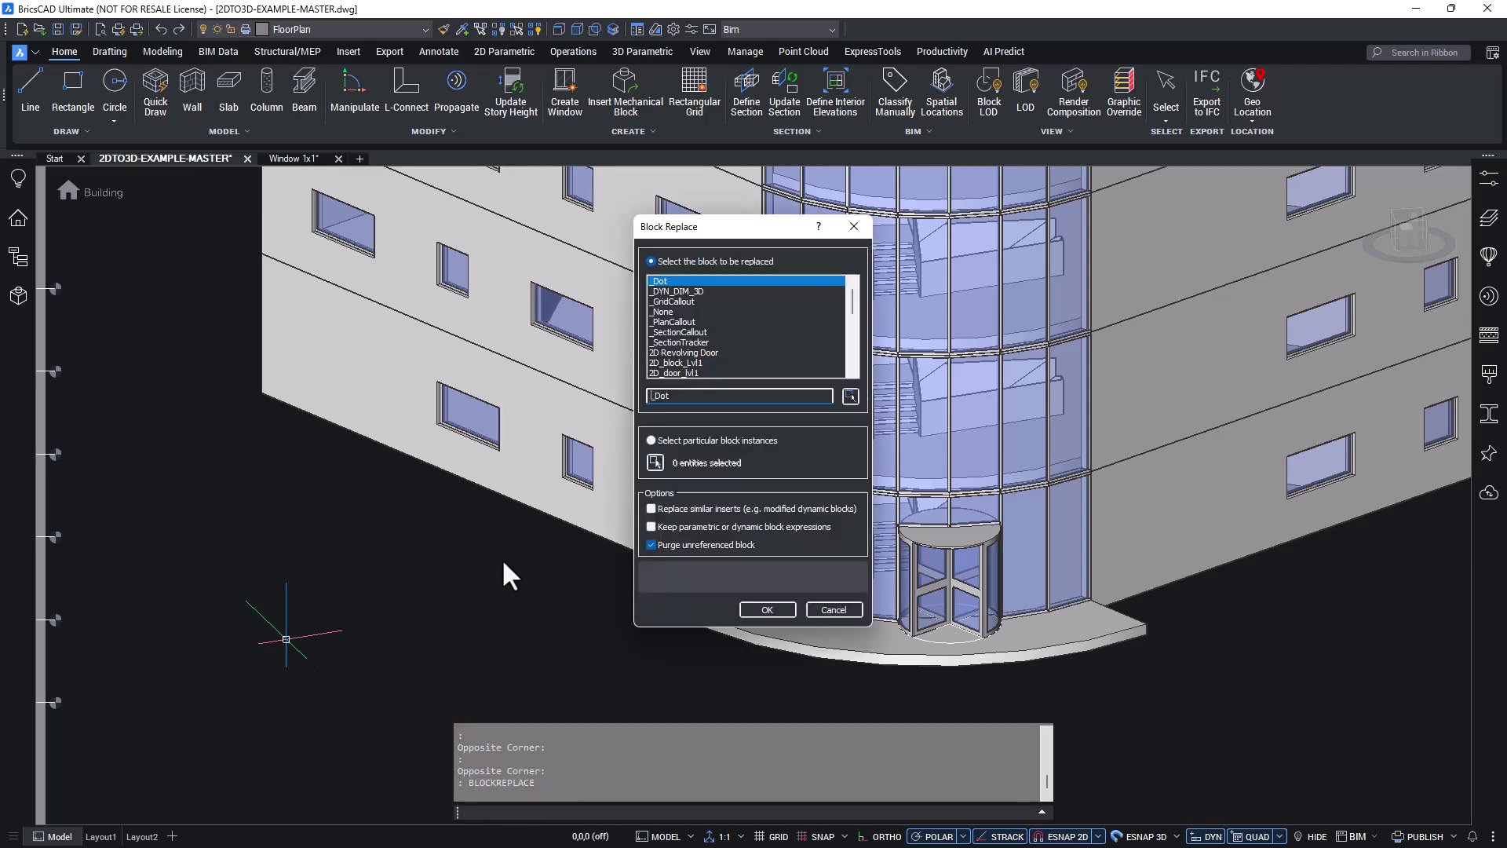
{"action": "left_click", "coordinate": [844, 394]}
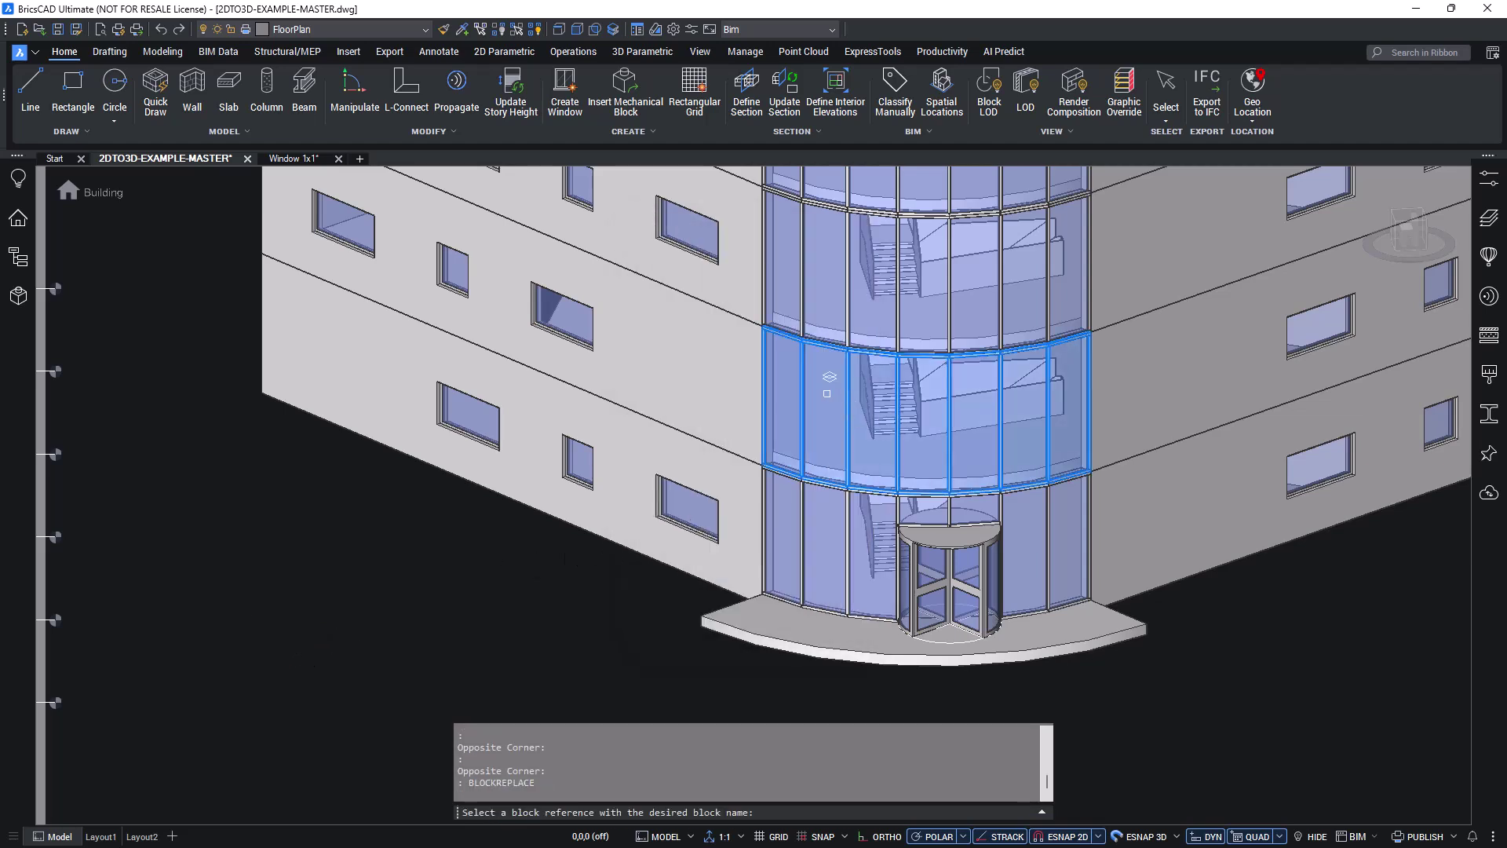
{"action": "left_click", "coordinate": [588, 463]}
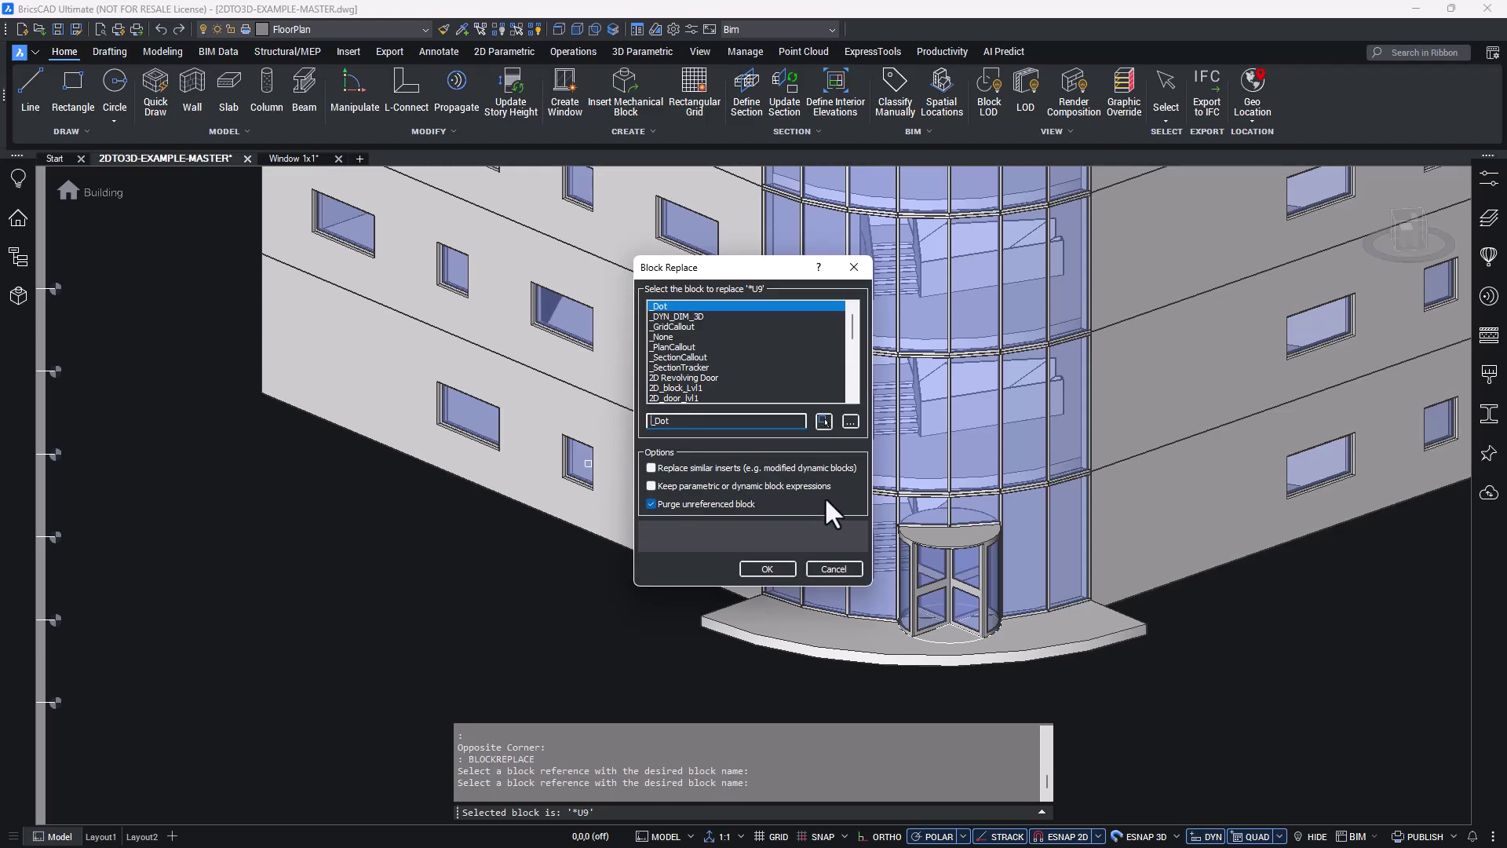
{"action": "left_click", "coordinate": [850, 397]}
{"action": "left_click", "coordinate": [840, 348]}
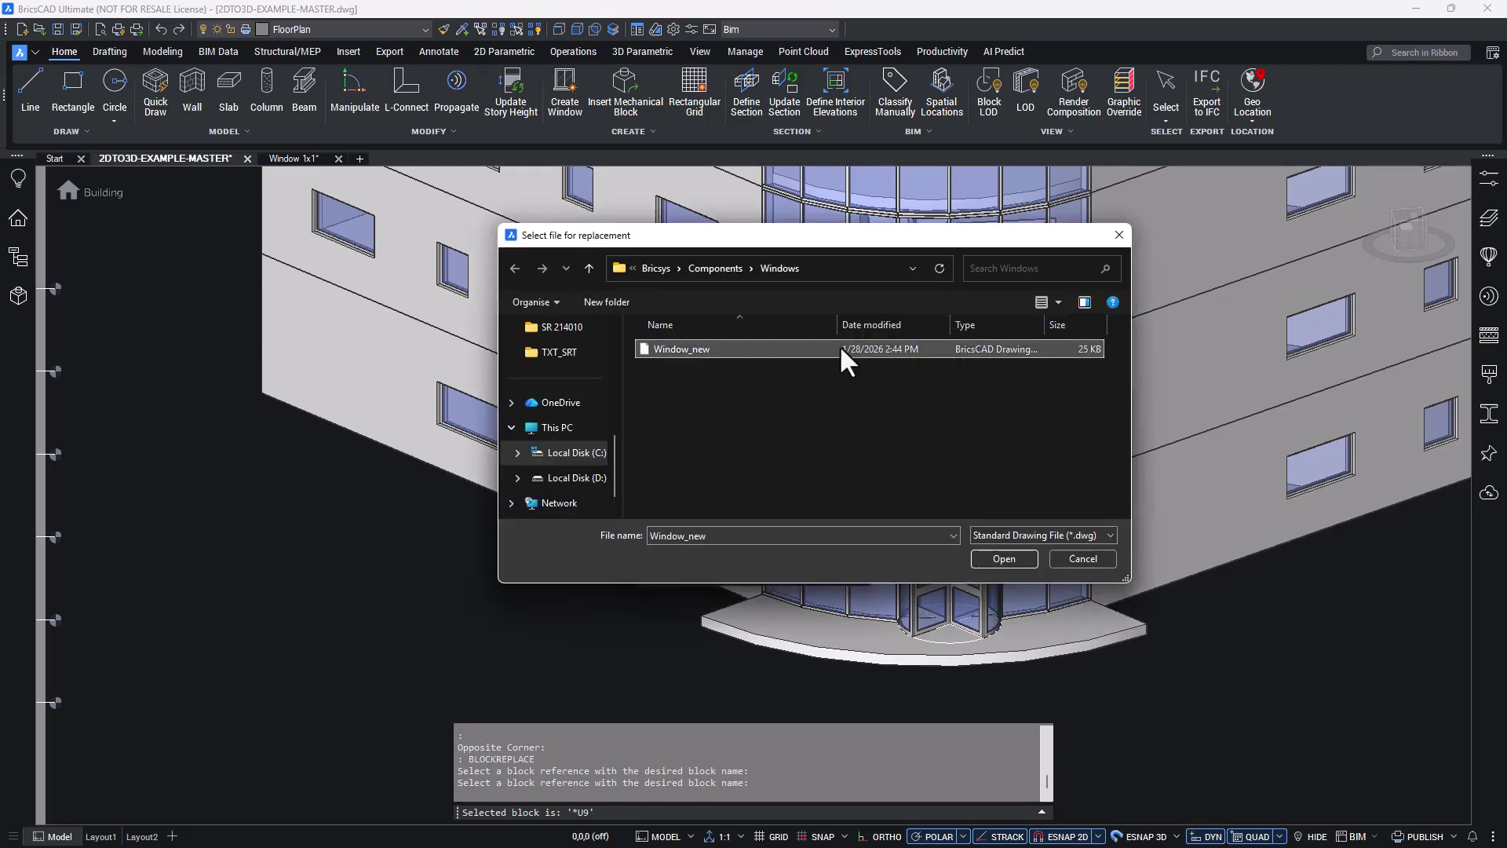
{"action": "left_click", "coordinate": [1005, 557]}
{"action": "left_click", "coordinate": [767, 569]}
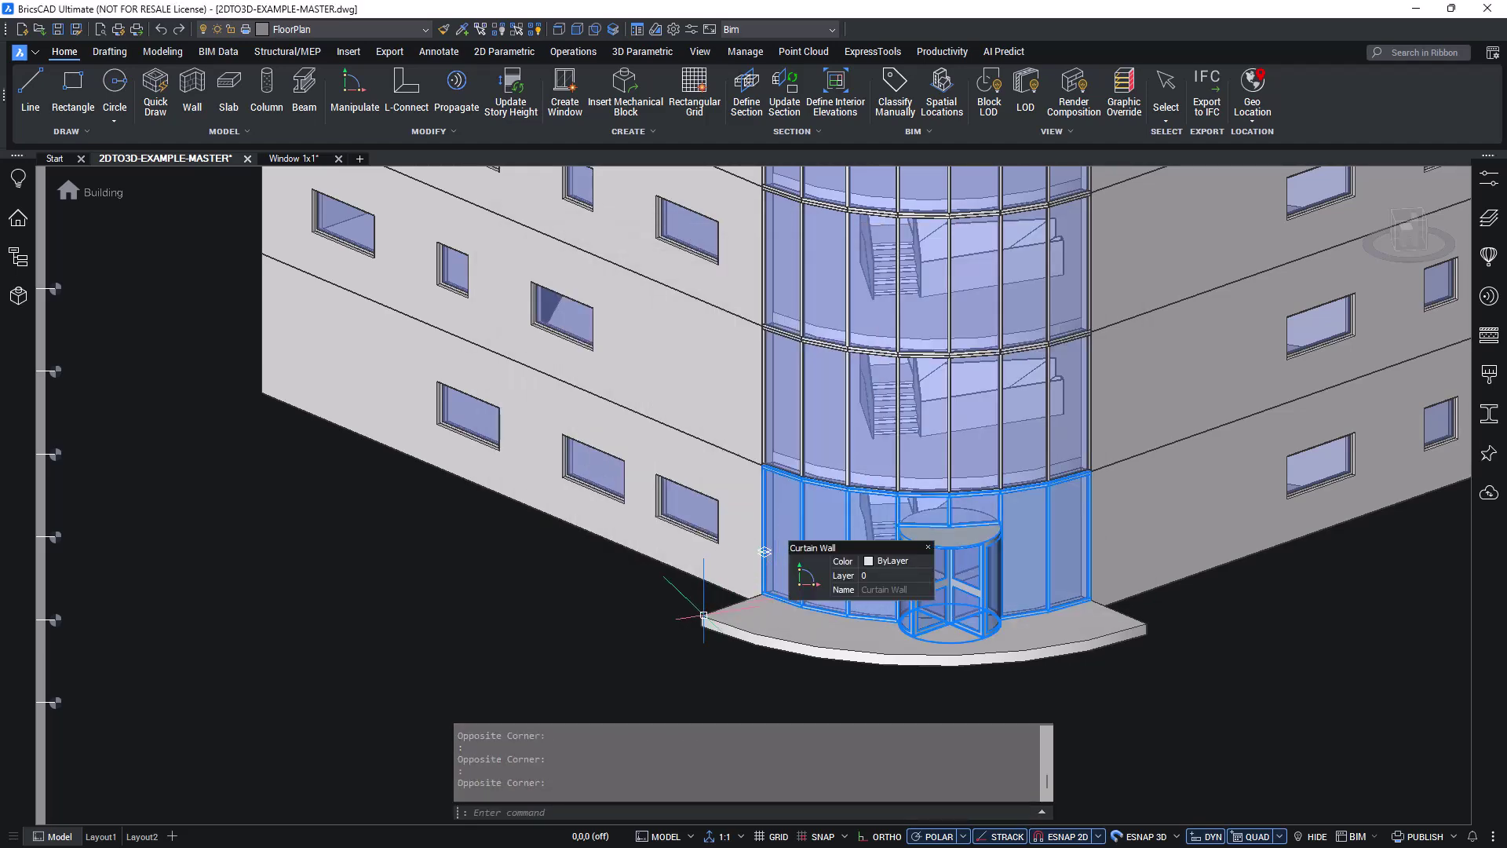